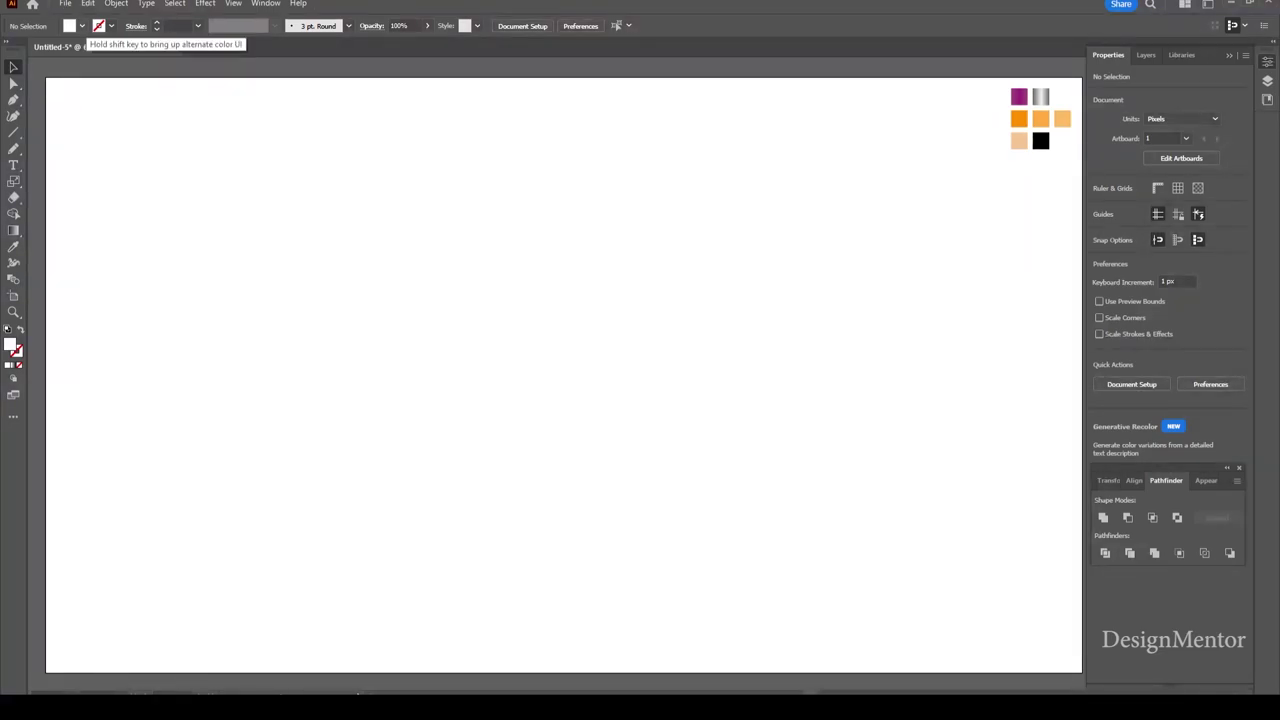
Set new shapes to no fill with a black 1 pt stroke
click(82, 25)
click(9, 48)
key(Escape)
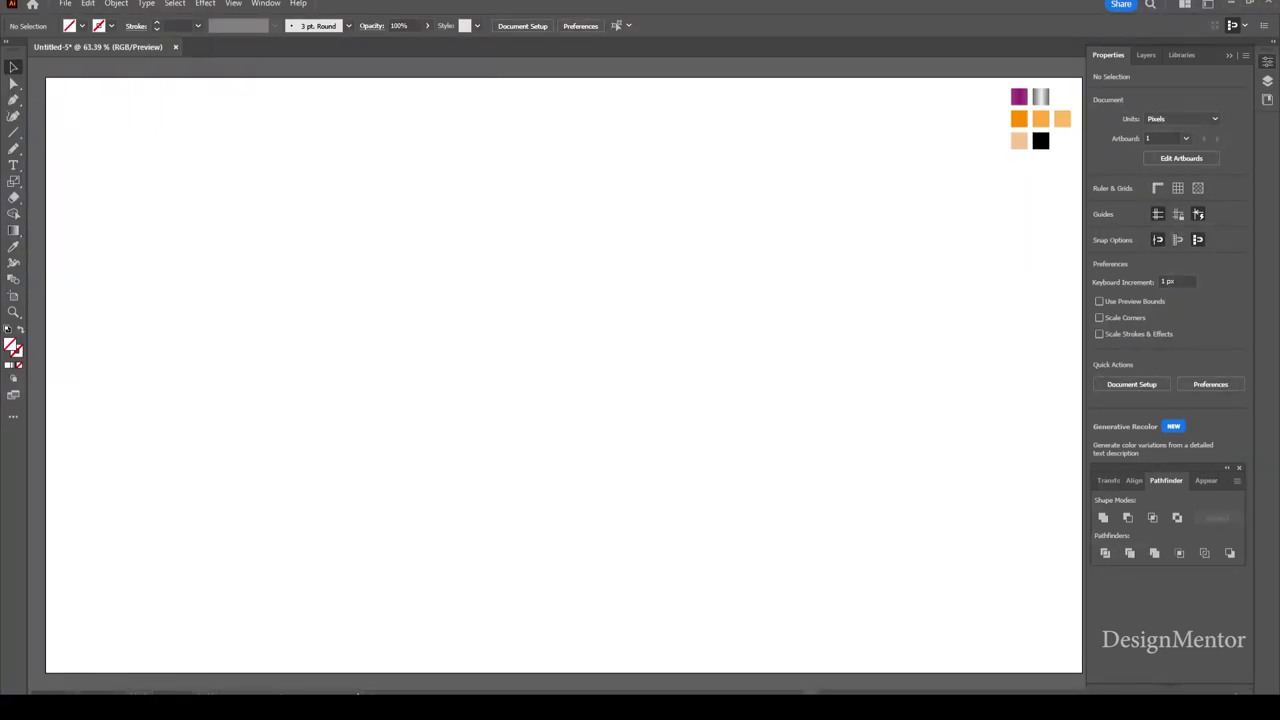
click(110, 25)
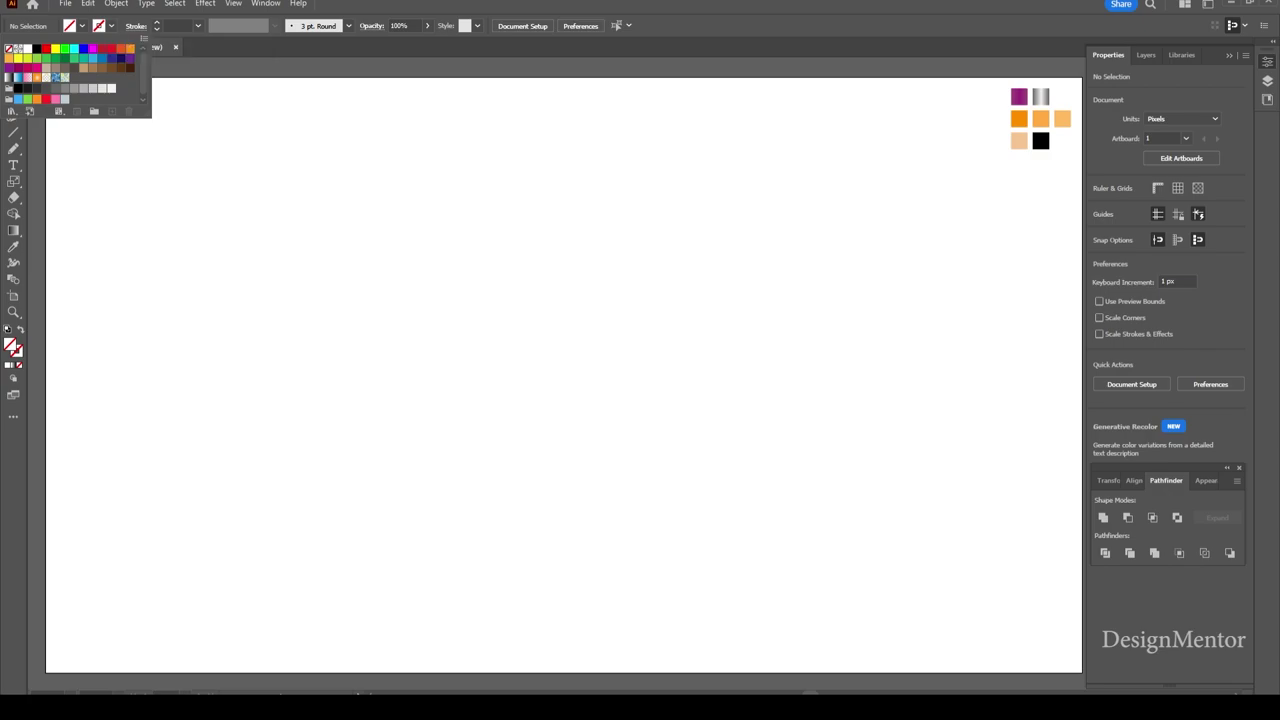
click(36, 48)
key(Escape)
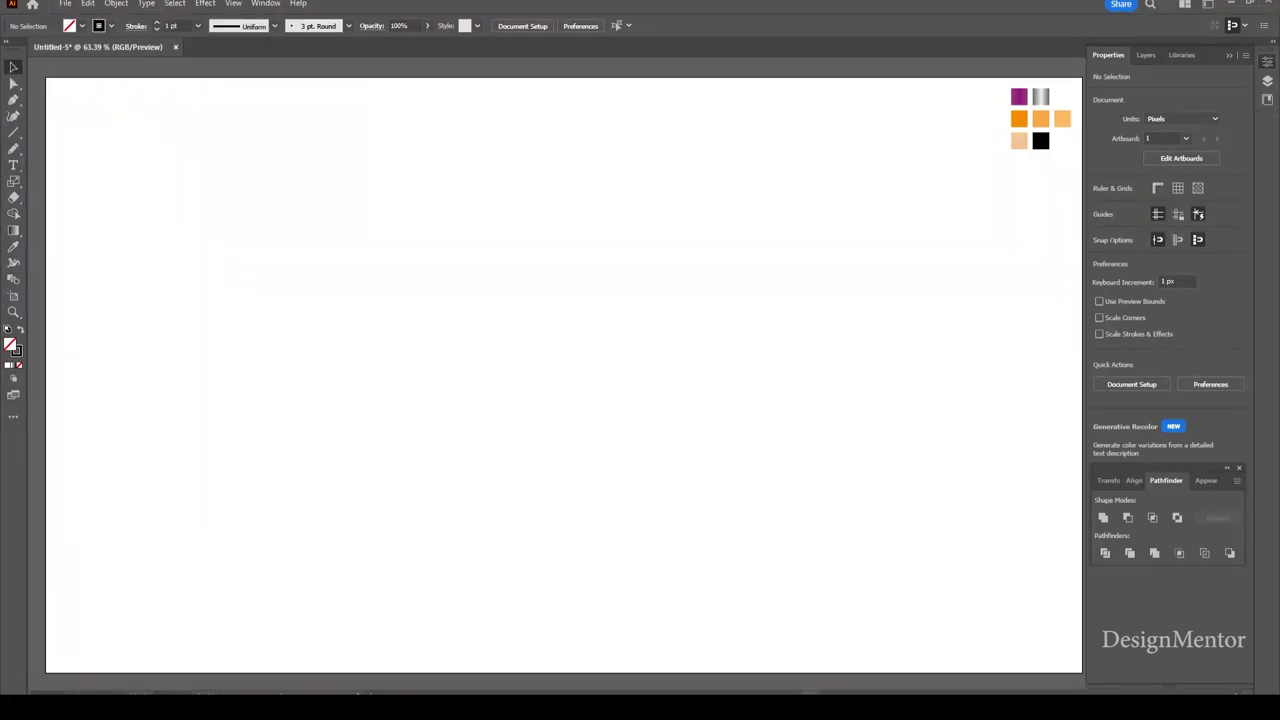
click(13, 132)
Create a 700 × 100 px rectangle centred horizontally and vertically on the artboard
click(640, 345)
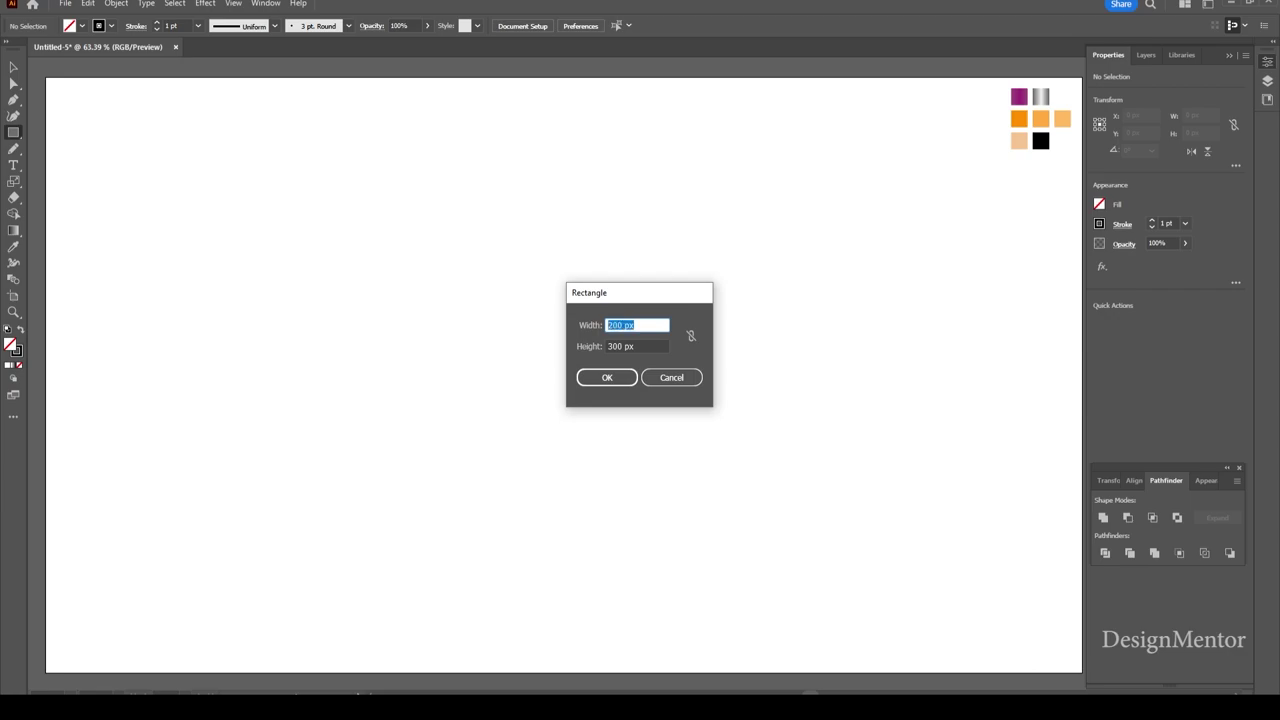
text(700)
key(Tab)
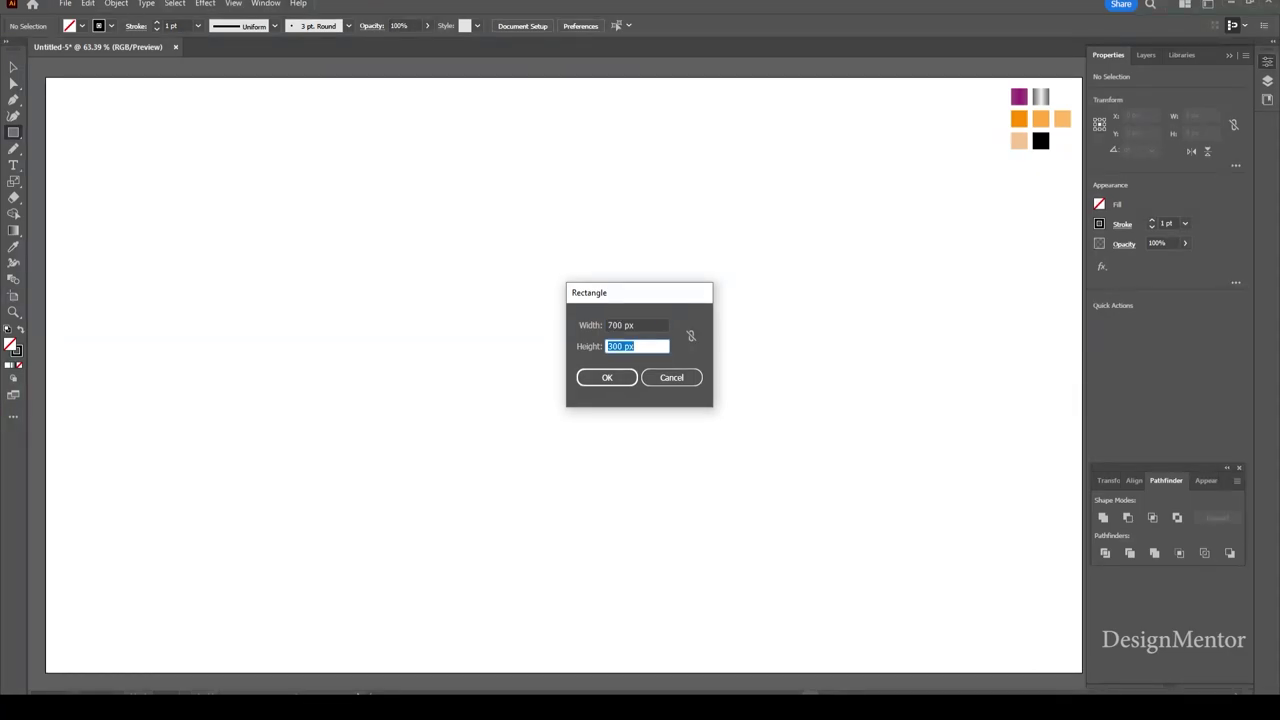
text(100)
key(Return)
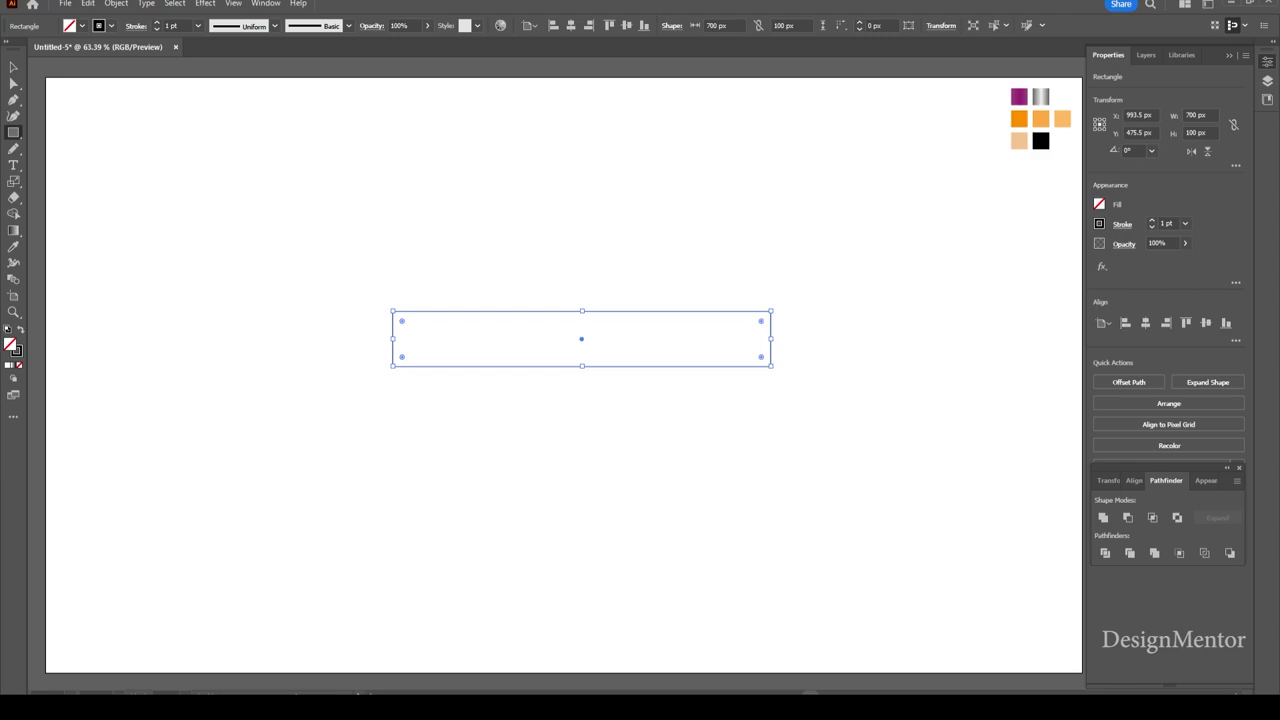
click(1145, 322)
click(1206, 322)
Fully round the bar's right corners into a semicircle and copy it
key(v)
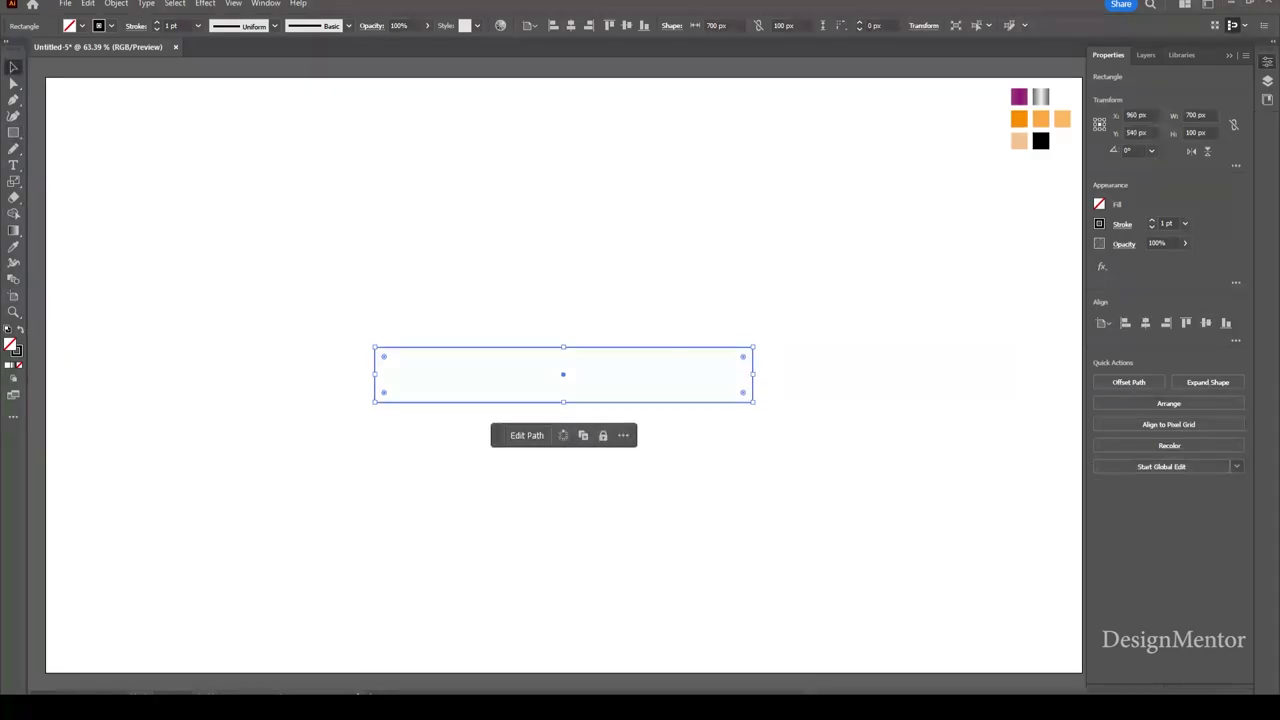
key(ctrl+shift+a)
key(ctrl+a)
drag(743, 392, 727, 376)
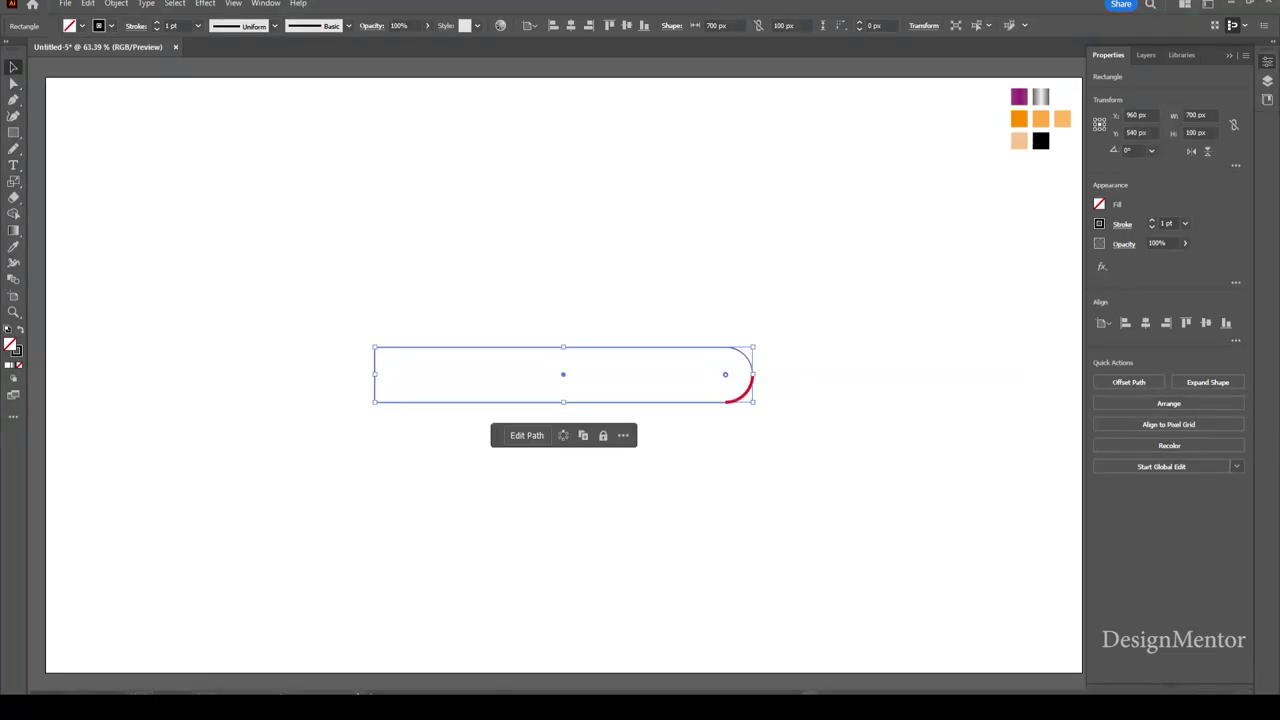
key(ctrl+shift+a)
key(ctrl+a)
click(88, 3)
Paste a copy of the bar in front and nudge it down beneath the original
click(109, 67)
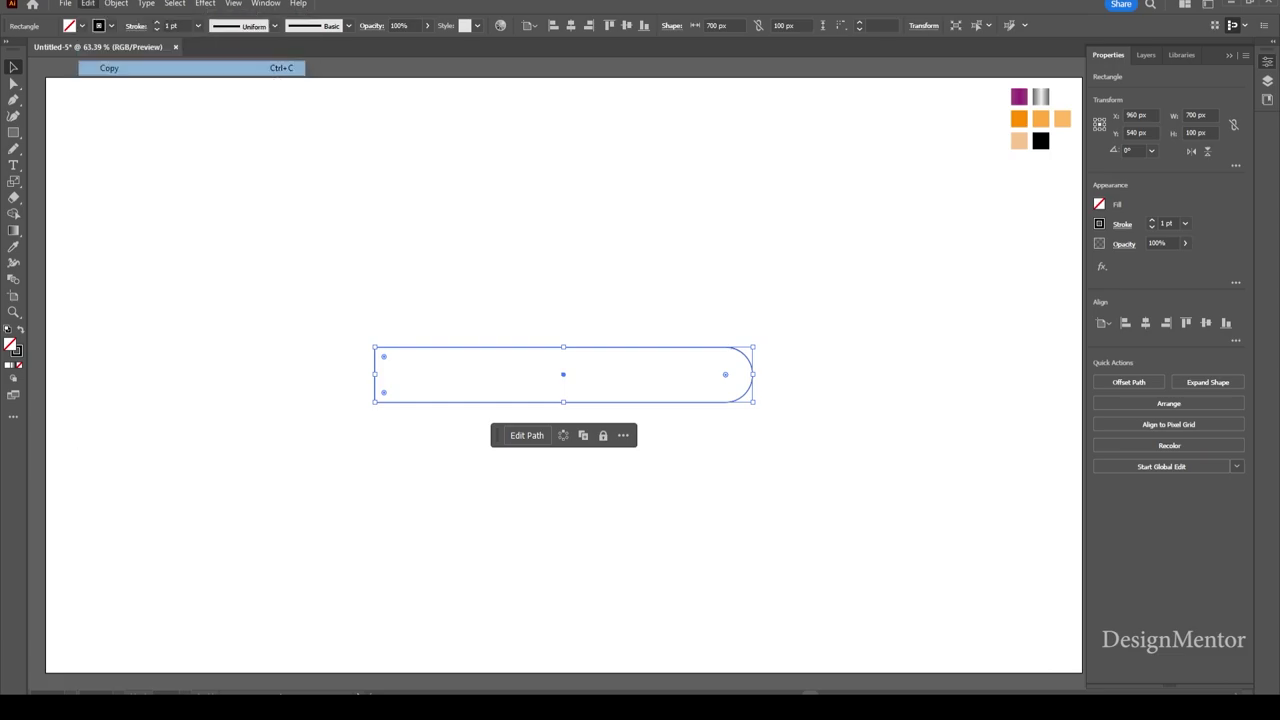
click(88, 3)
click(112, 97)
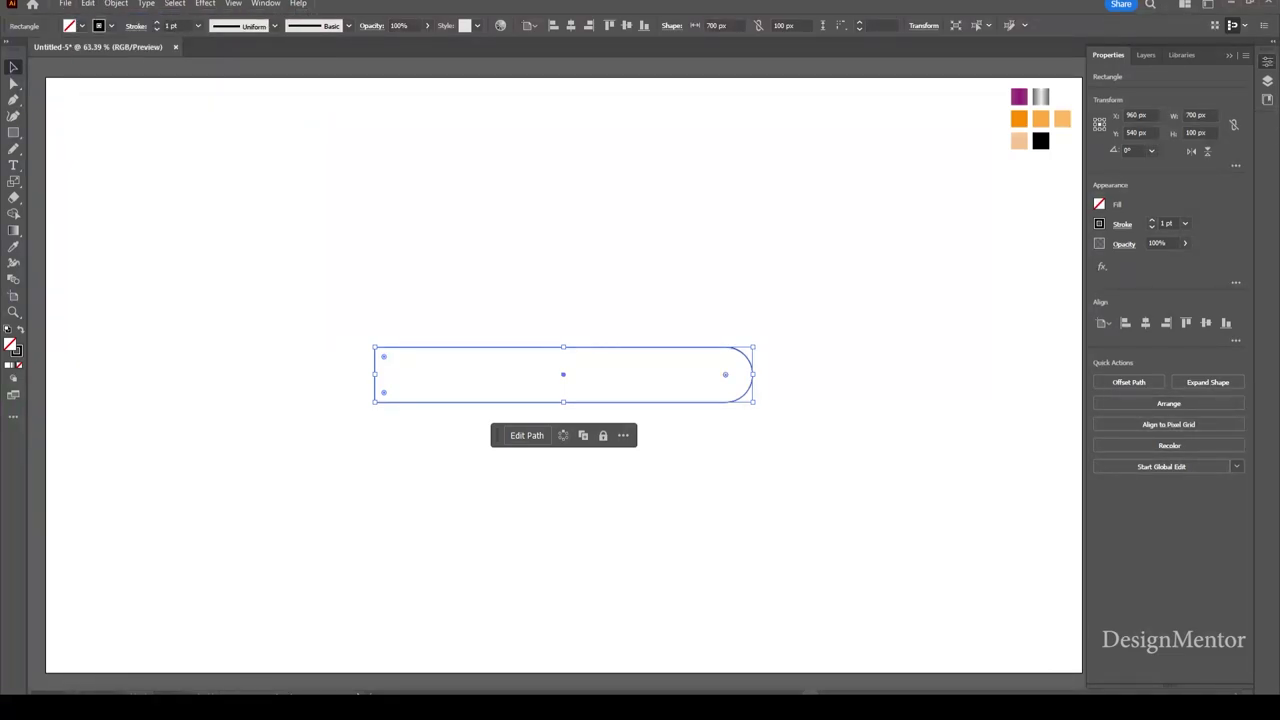
key(shift+Down)
key(shift+Down)
key(shift+Down)
key(shift+Down)
key(shift+Down)
key(shift+Down)
key(shift+Down)
key(shift+Down)
key(shift+Down)
key(shift+Down)
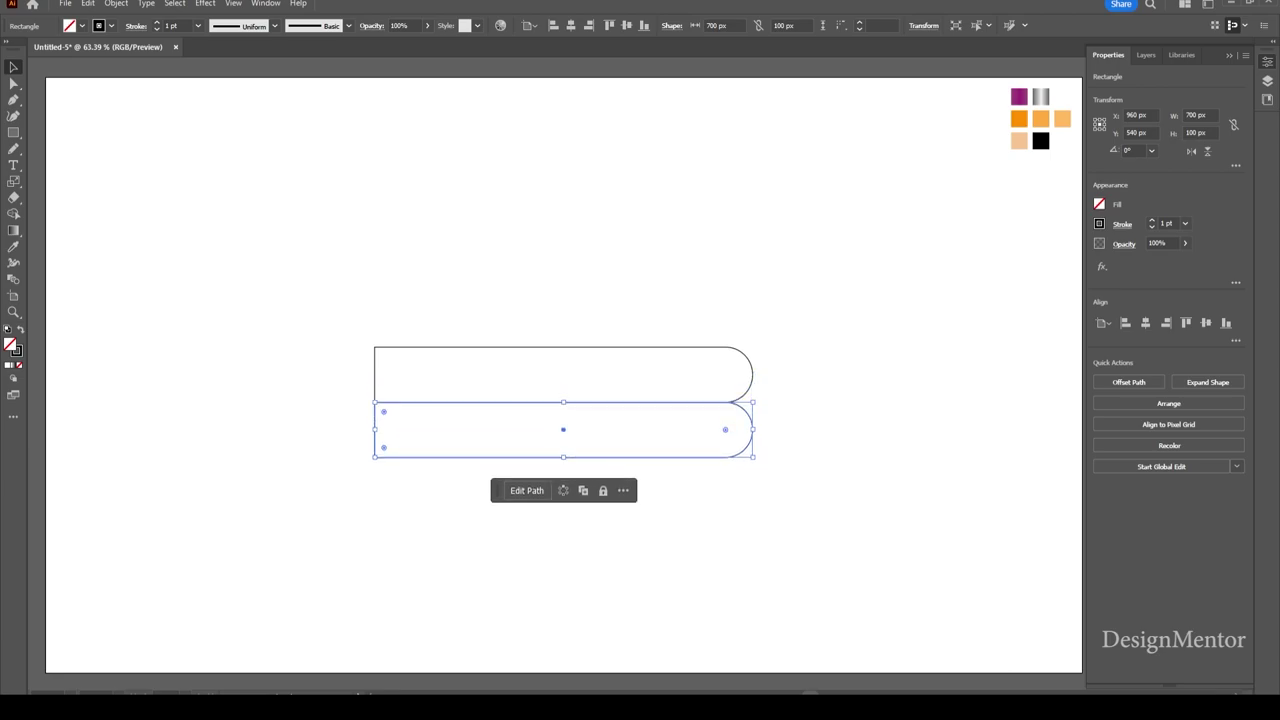
key(ctrl+shift+a)
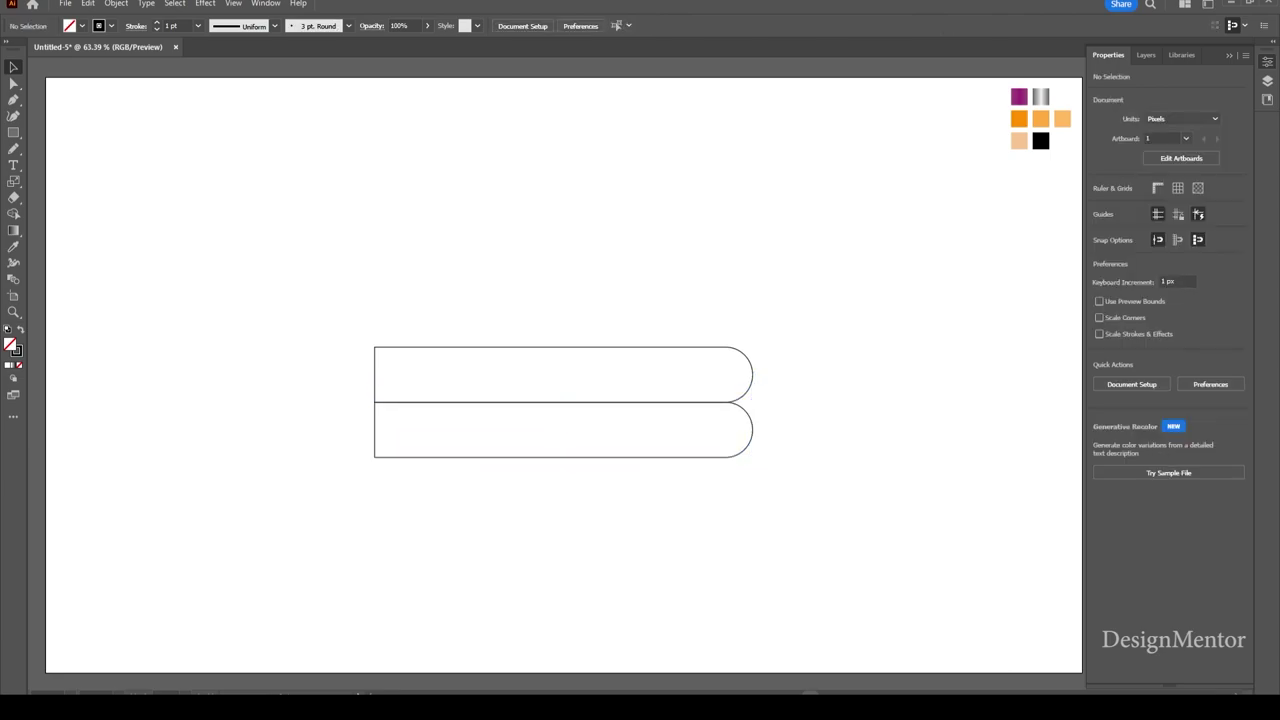
Copy the lower bar, paste it in front, and nudge it down to form a third bar
drag(830, 480, 716, 449)
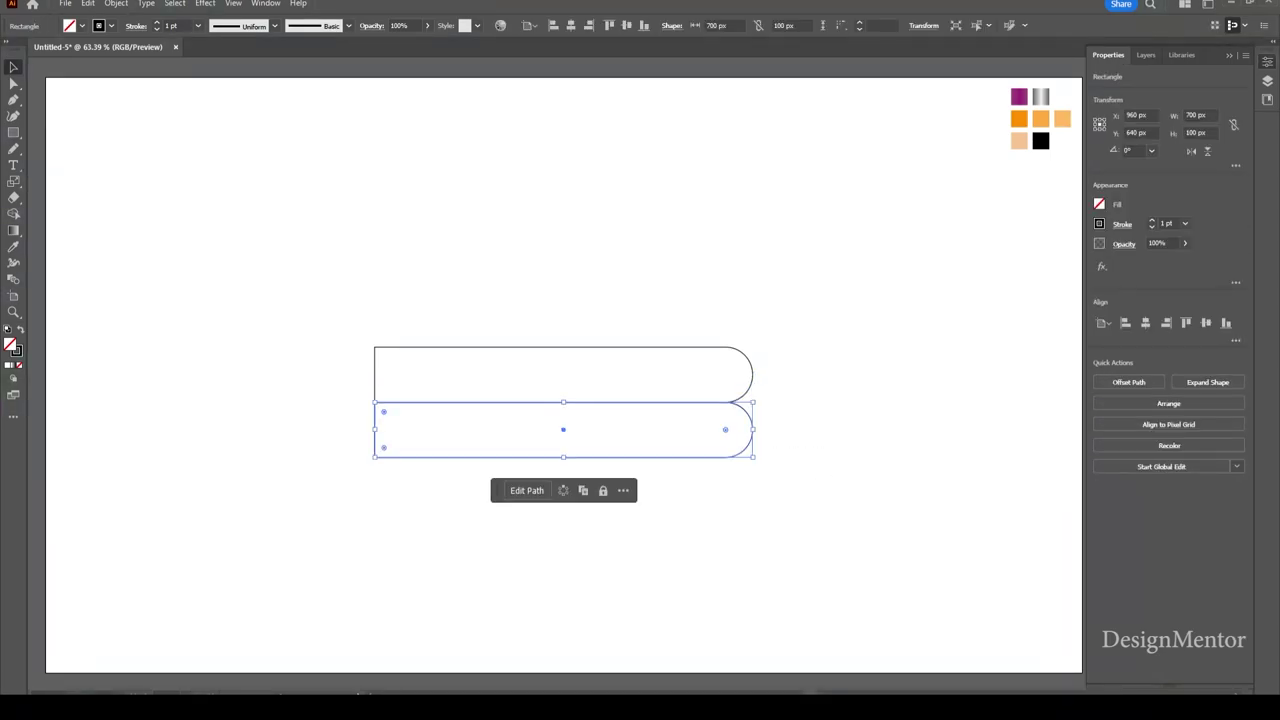
click(88, 3)
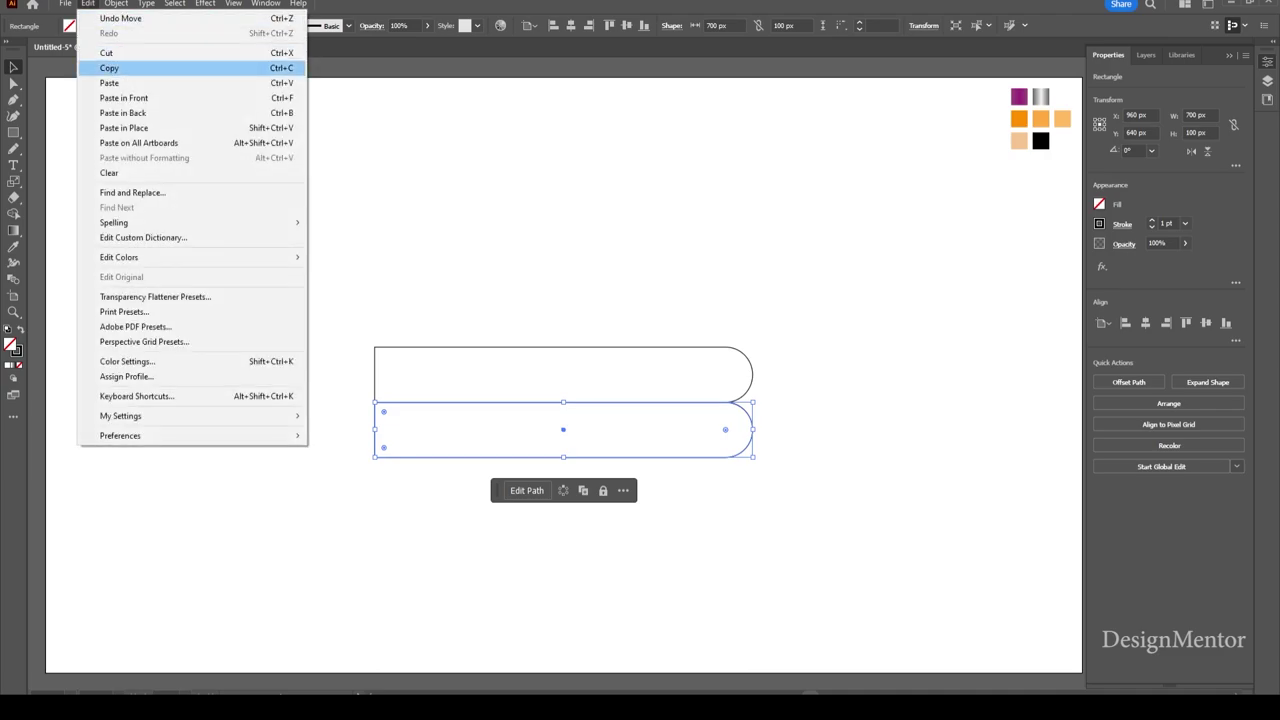
click(110, 66)
click(88, 3)
click(128, 95)
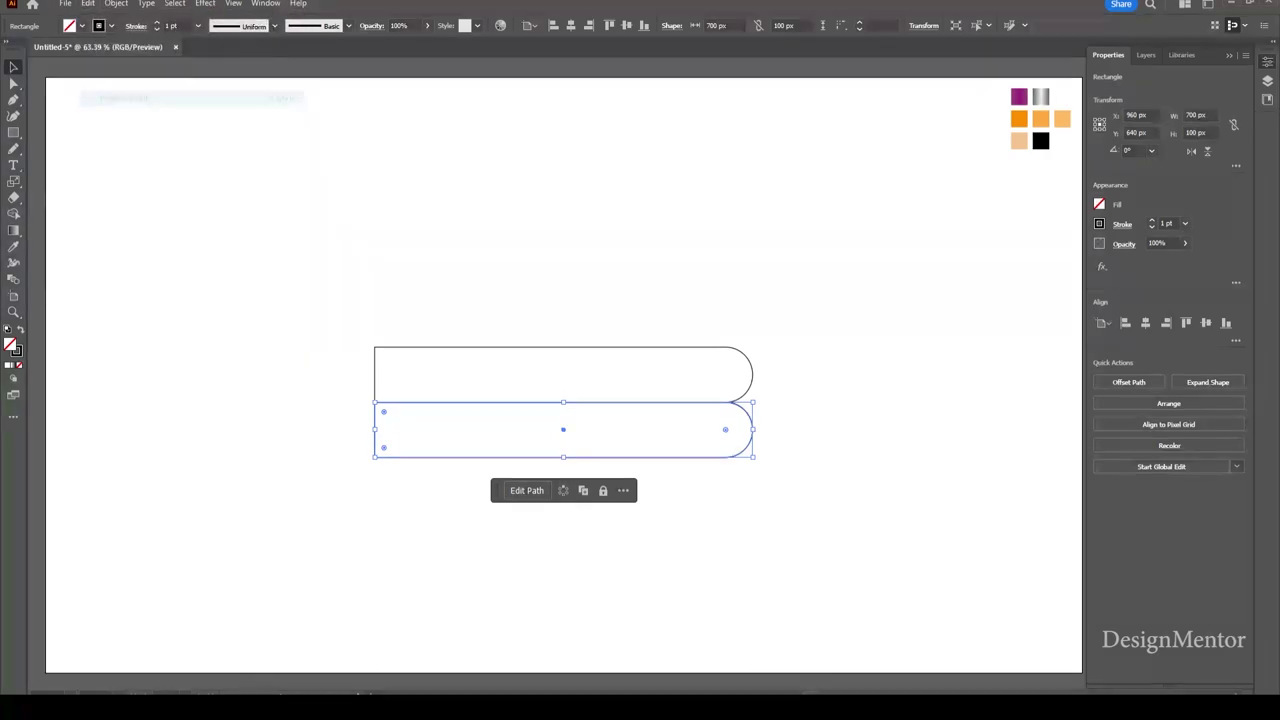
key(shift+Down)
key(shift+Down)
key(shift+Down)
key(shift+Down)
key(shift+Down)
key(shift+Down)
key(shift+Down)
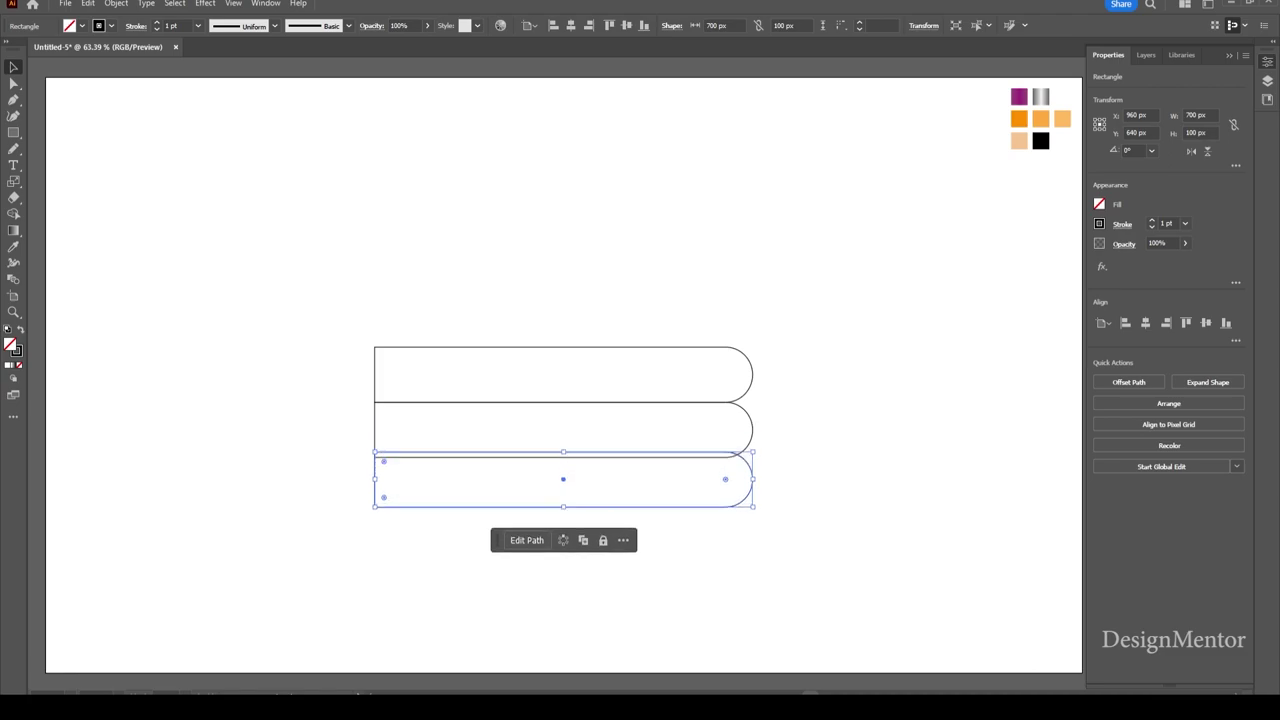
key(shift+Down)
key(shift+Down)
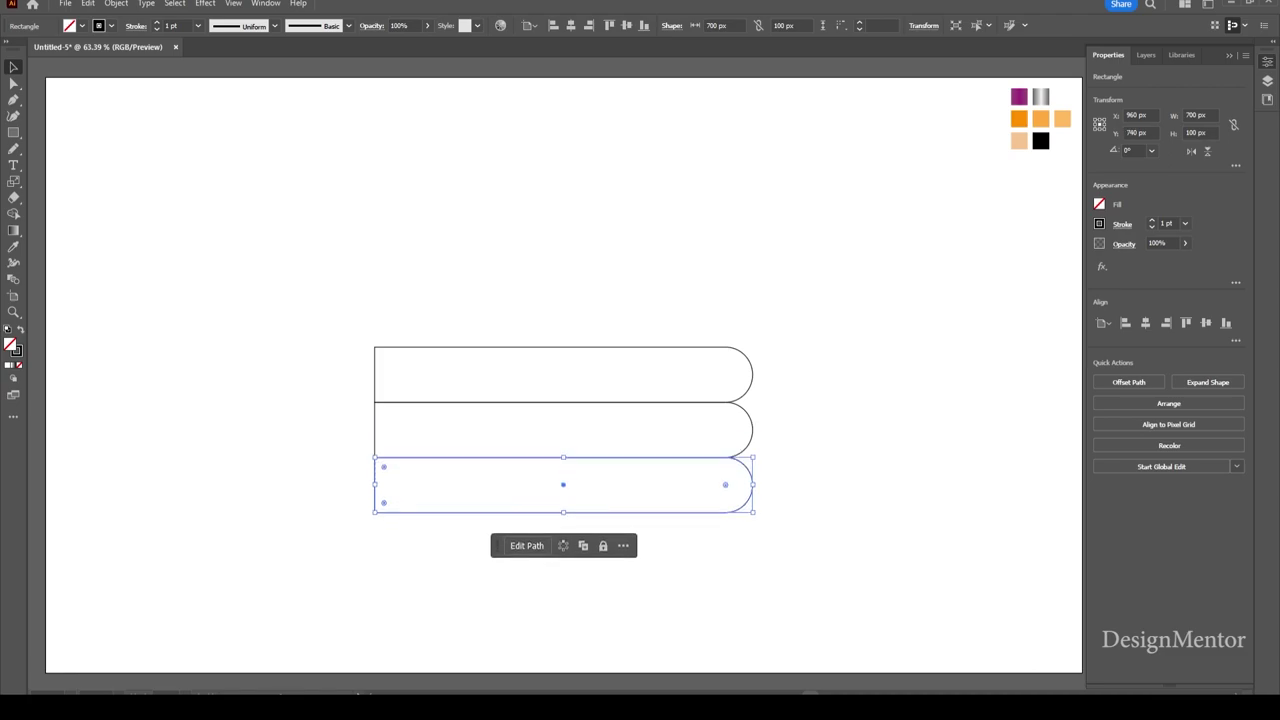
key(ctrl+shift+a)
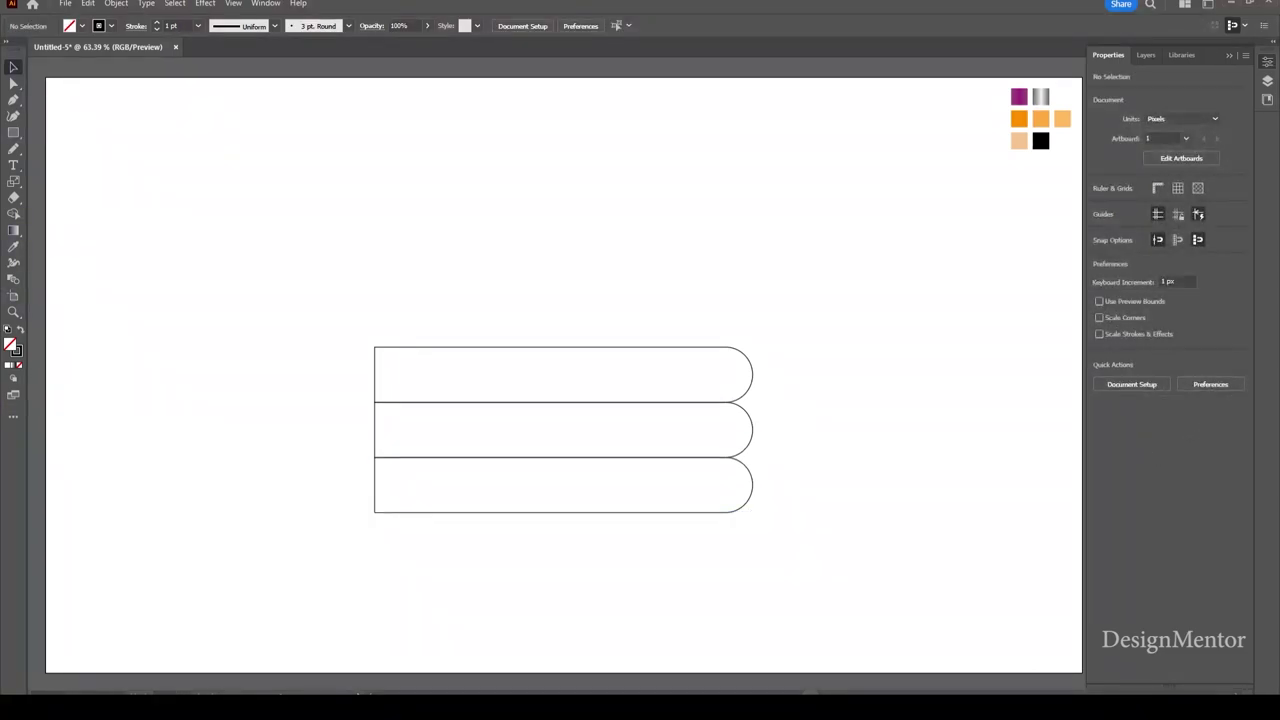
Give the top bar the light orange swatch fill
click(745, 365)
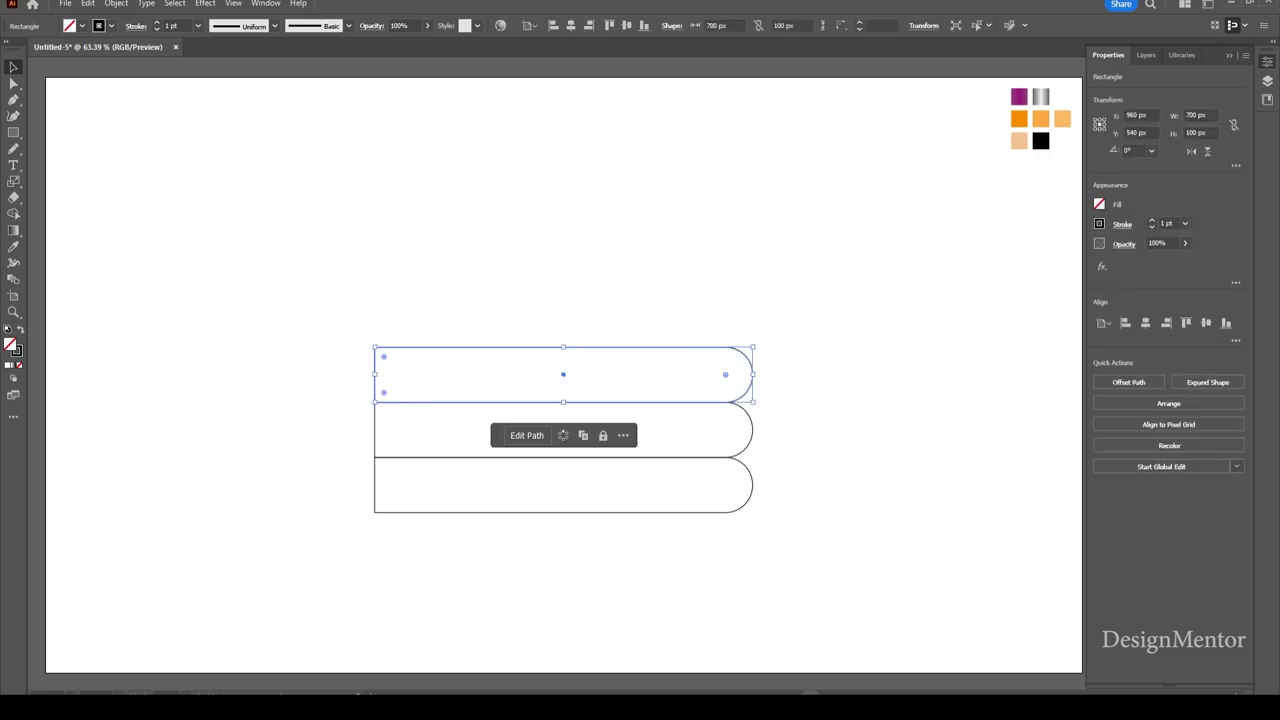
key(ctrl+shift+a)
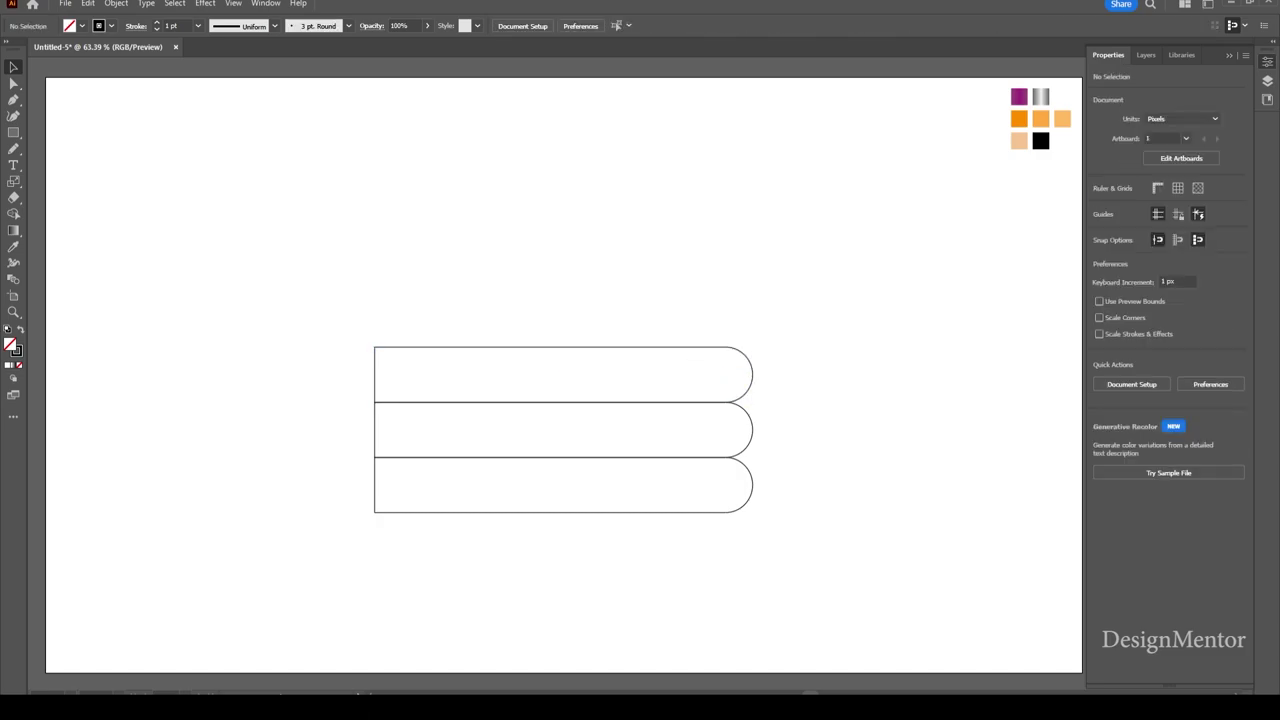
drag(770, 312, 630, 366)
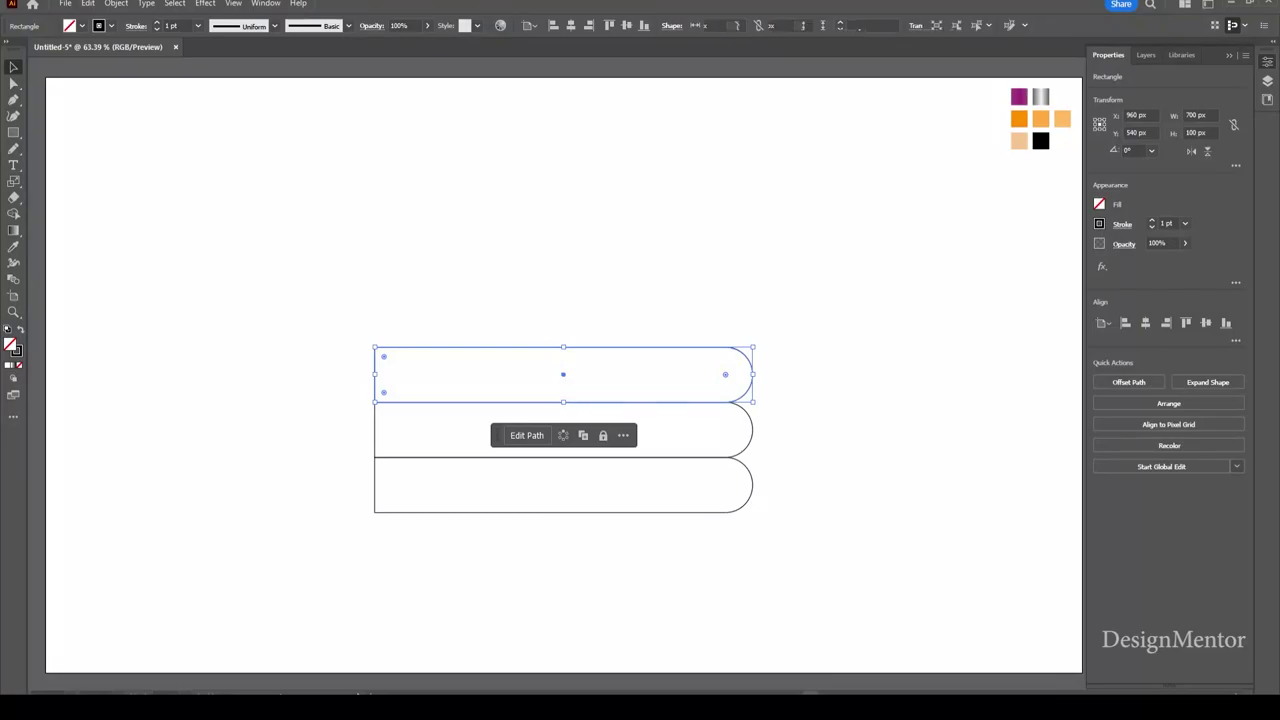
key(i)
click(1062, 119)
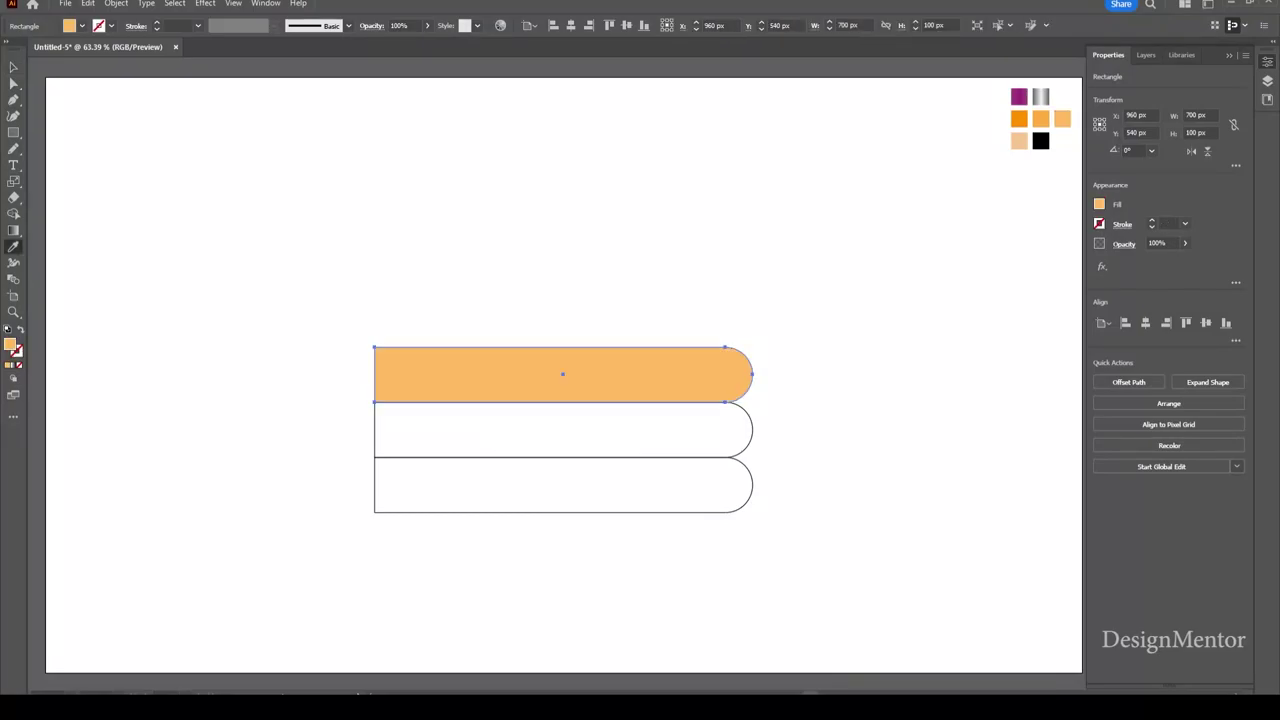
key(v)
key(ctrl+shift+a)
Give the middle bar the medium orange swatch fill
click(752, 426)
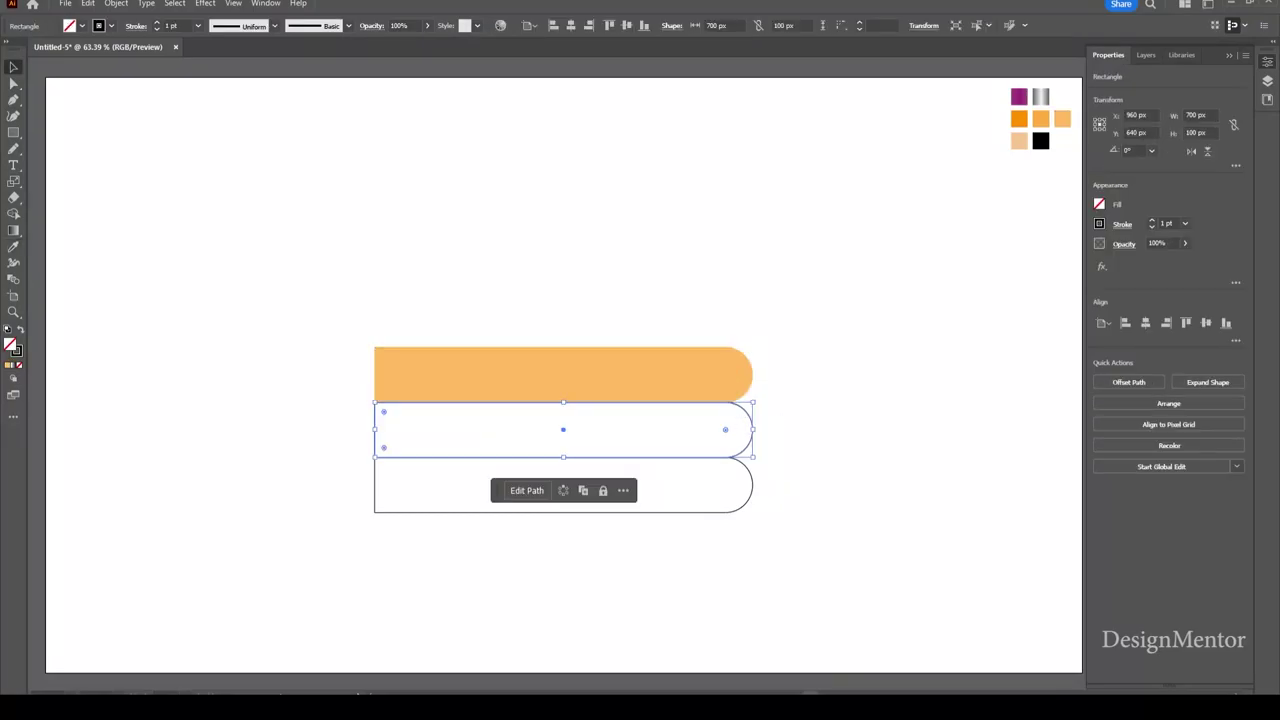
key(i)
click(1041, 119)
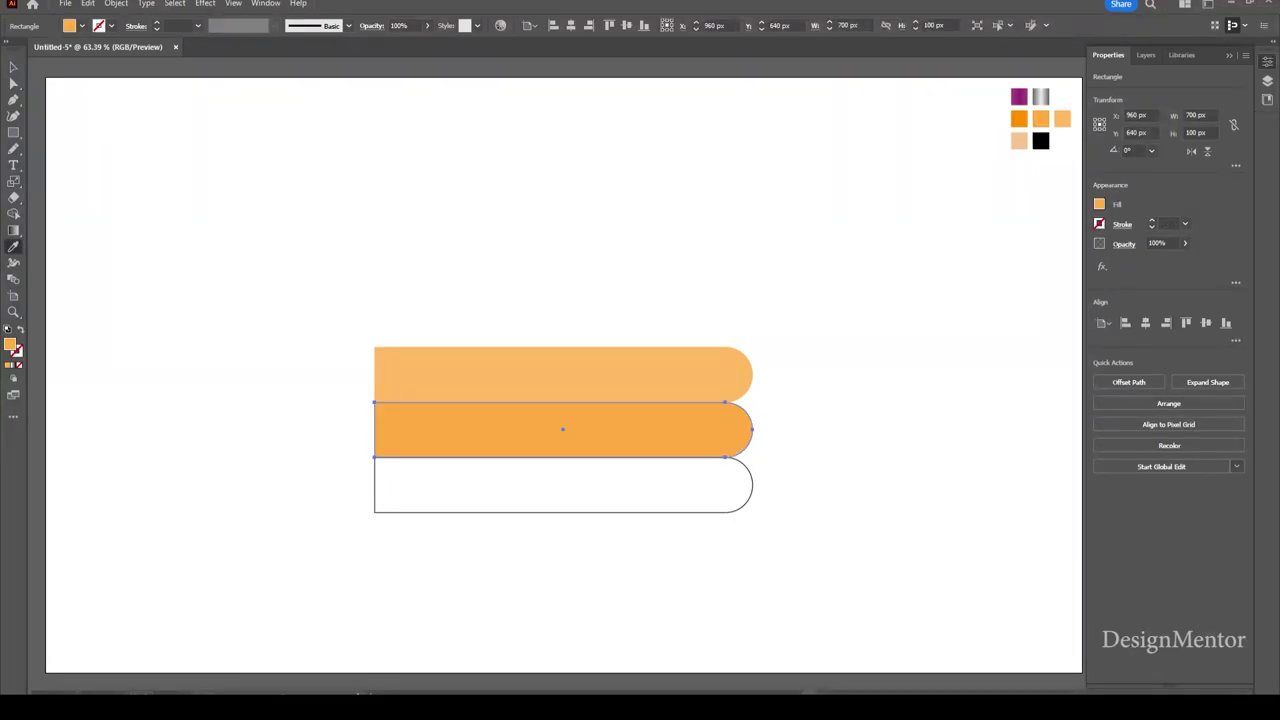
key(v)
key(ctrl+shift+a)
Give the bottom bar the dark orange swatch fill
click(752, 482)
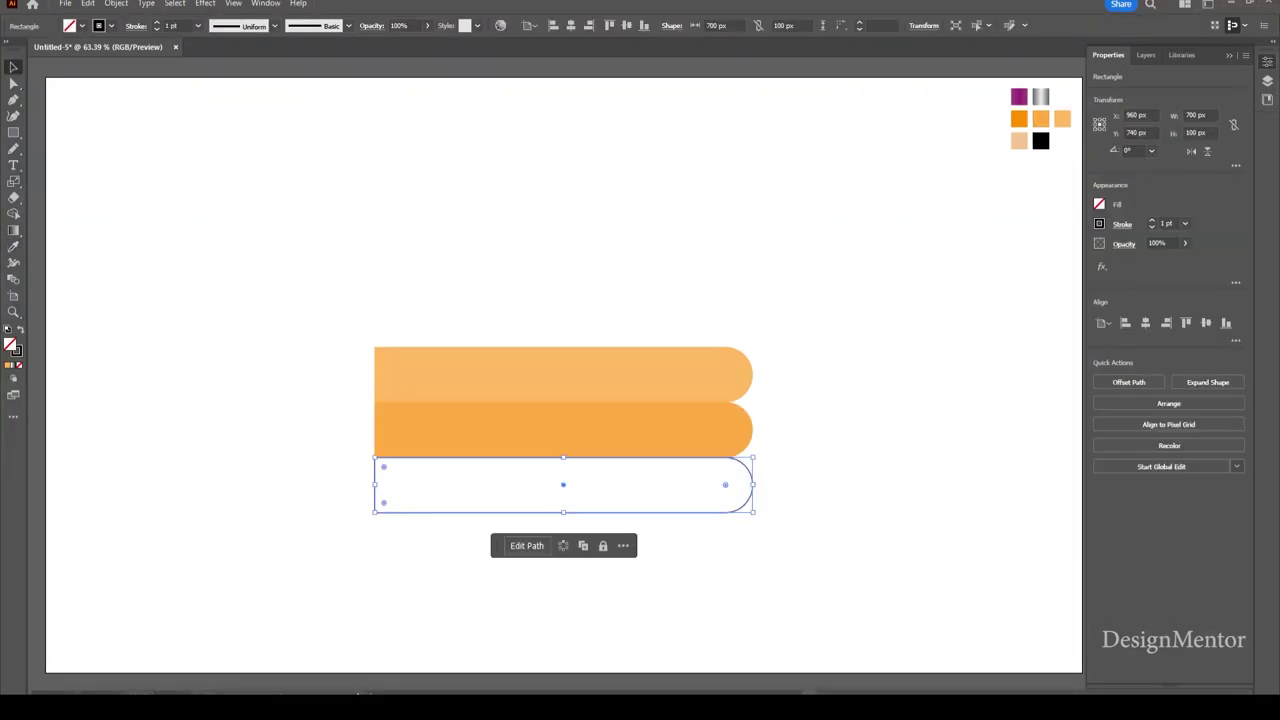
key(i)
click(1019, 119)
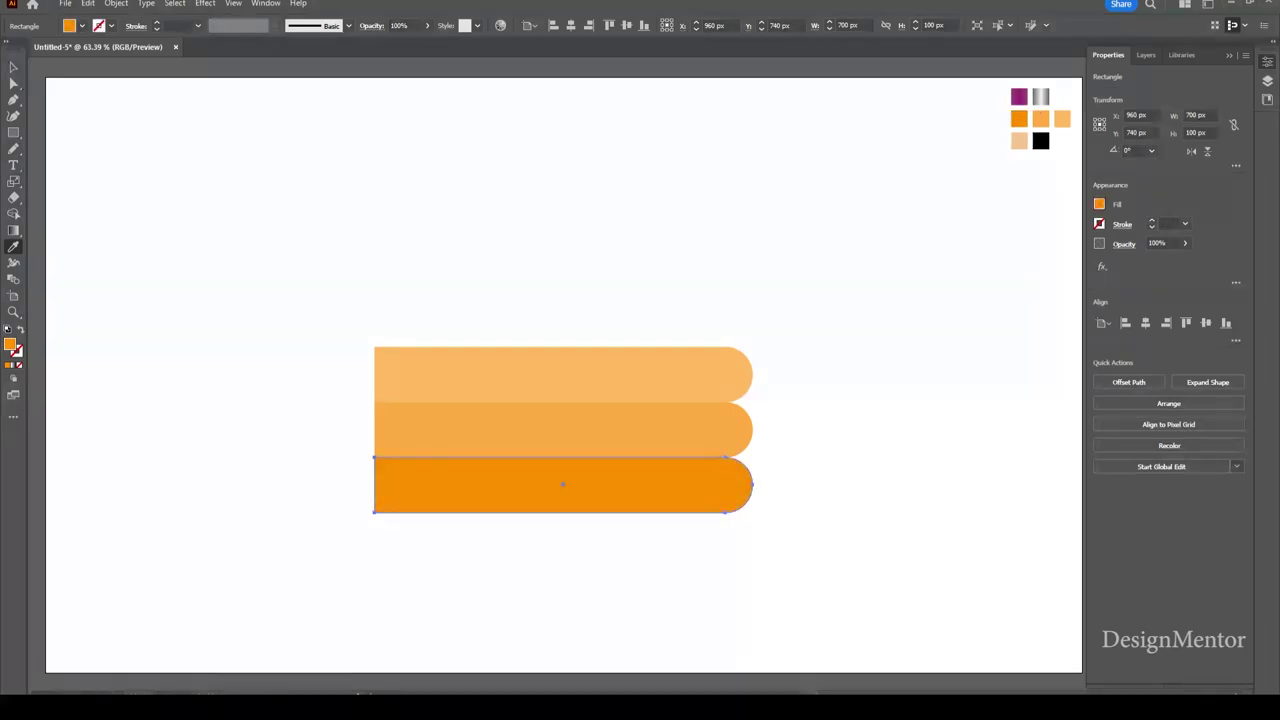
key(v)
key(ctrl+shift+a)
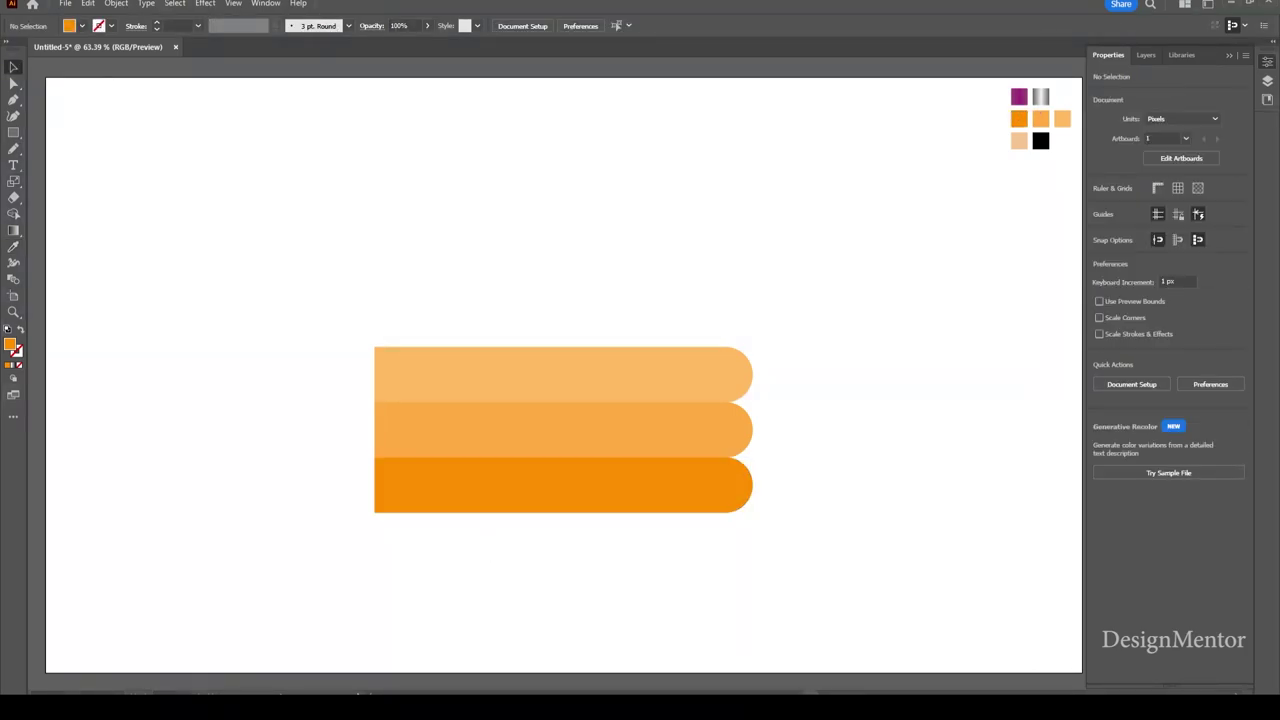
key(m)
key(m)
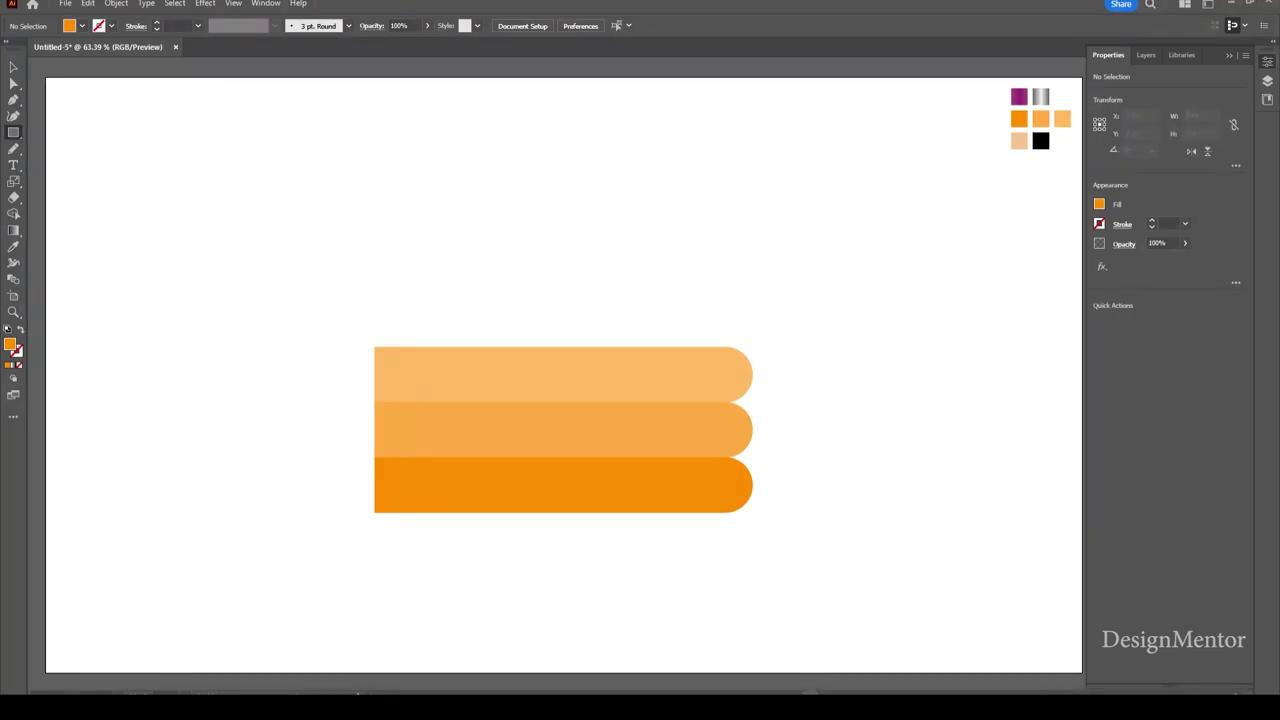
Create a 200 × 300 px rectangle filled with the grey gradient swatch
key(i)
click(1040, 96)
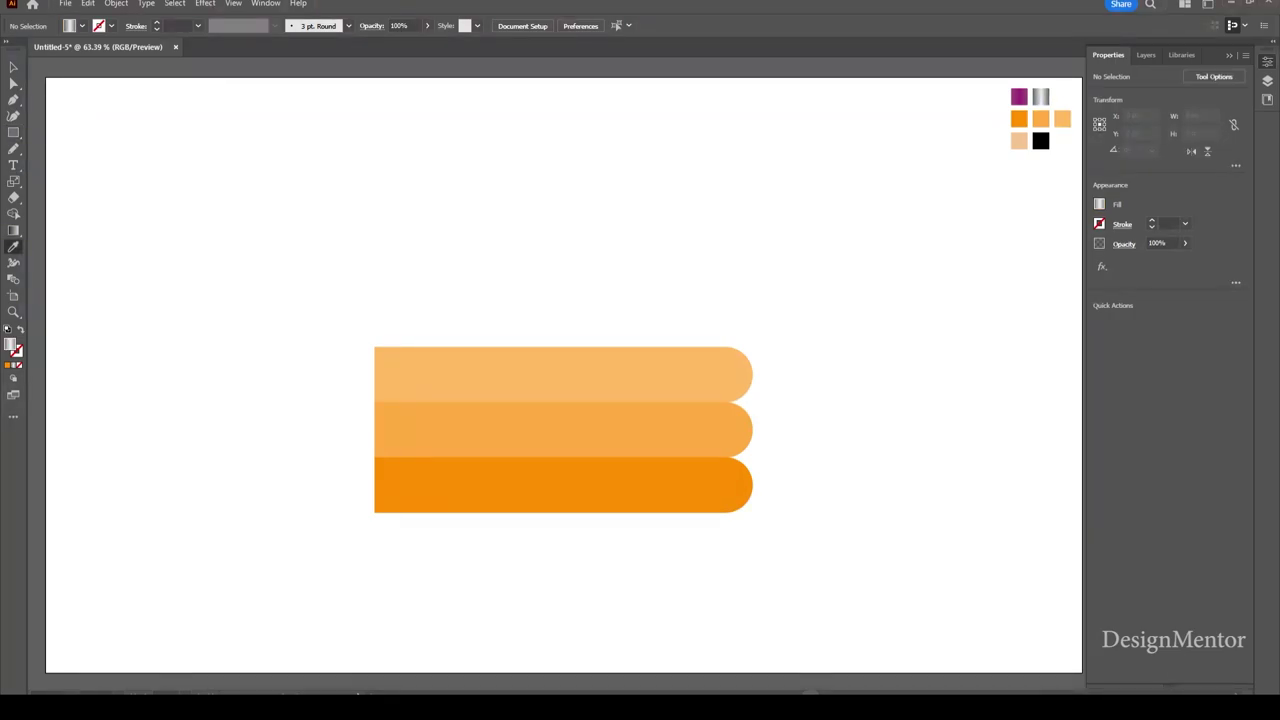
key(m)
click(374, 292)
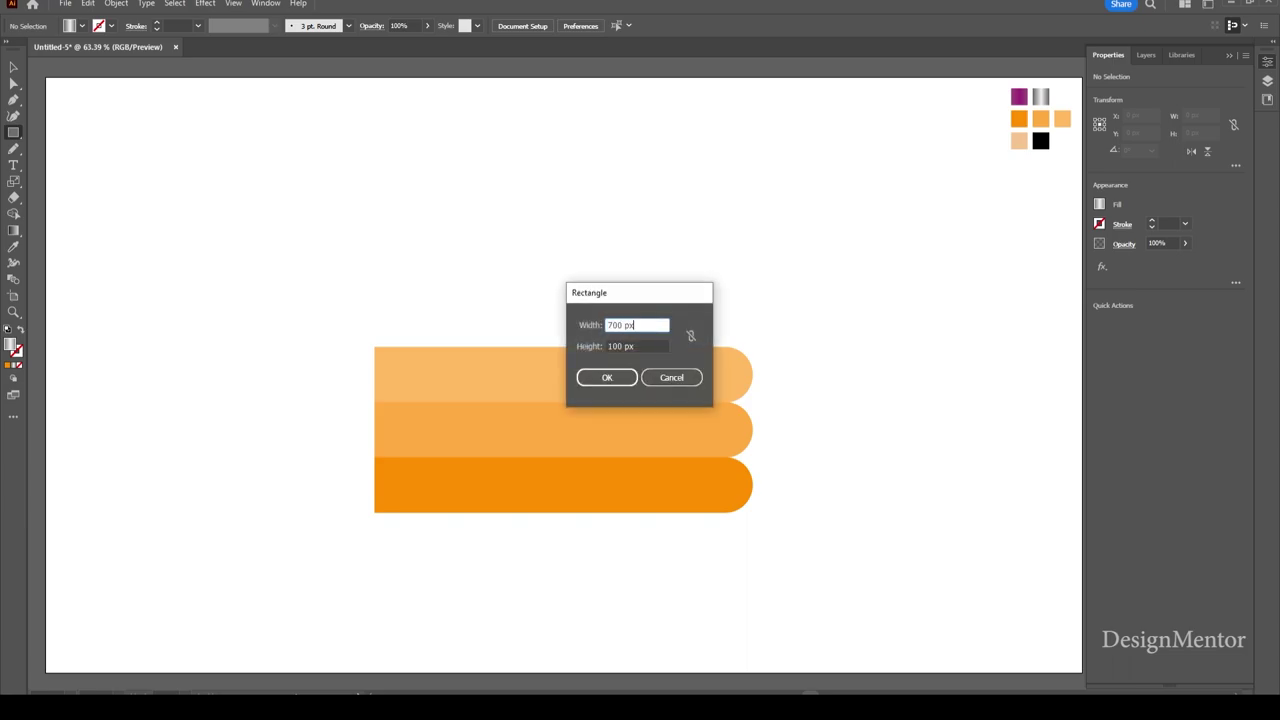
key(ctrl+a)
text(200)
key(Tab)
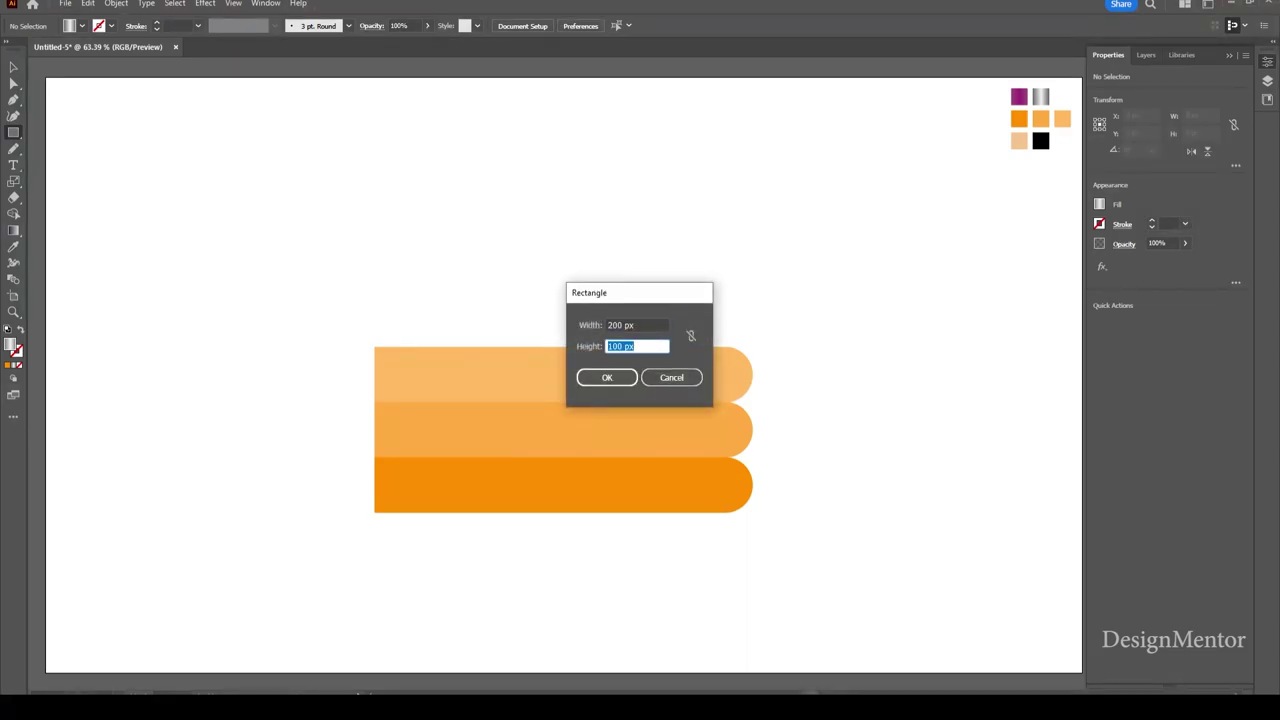
text(300)
key(Return)
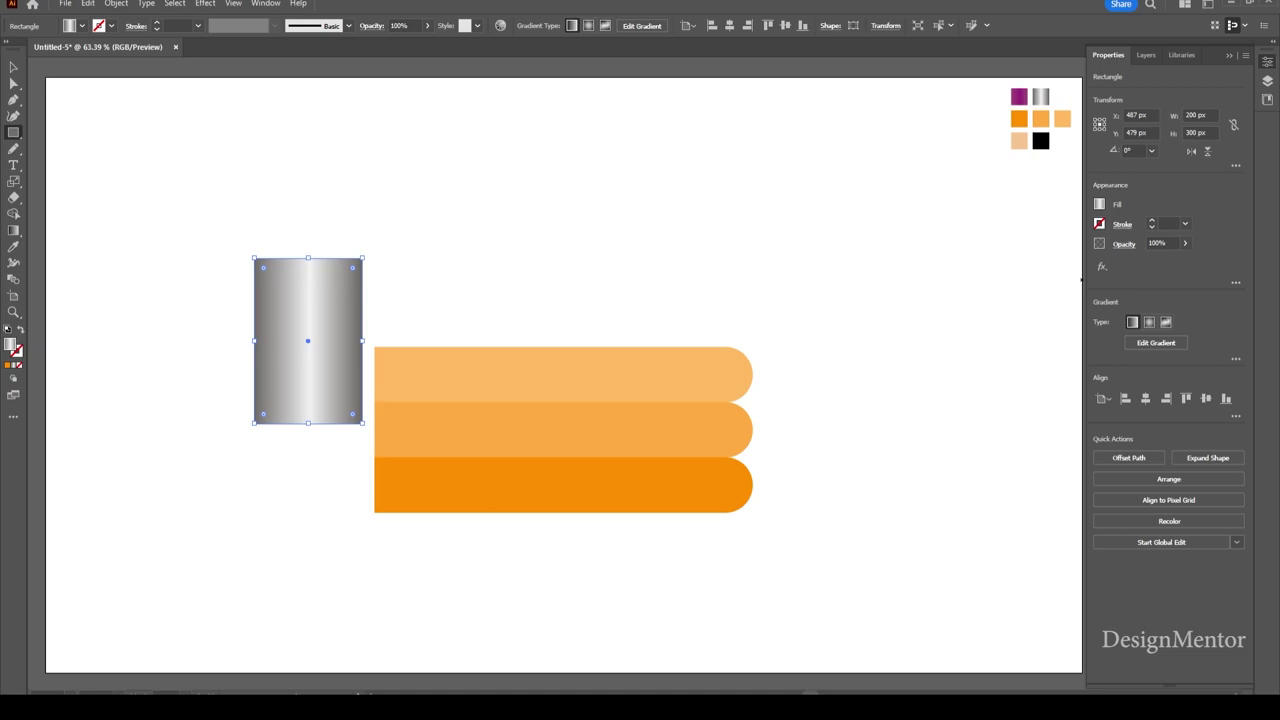
Centre the grey block, then place it flush against the orange stripes' left end
click(1145, 398)
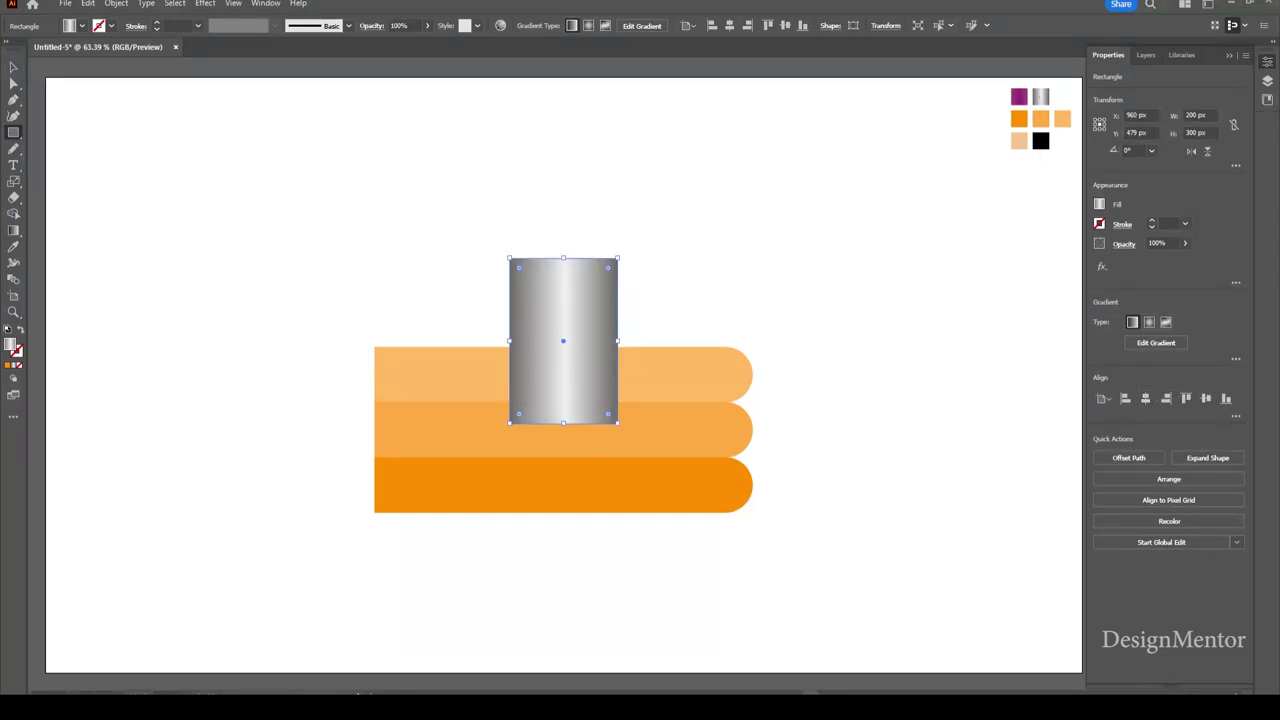
key(v)
click(1206, 398)
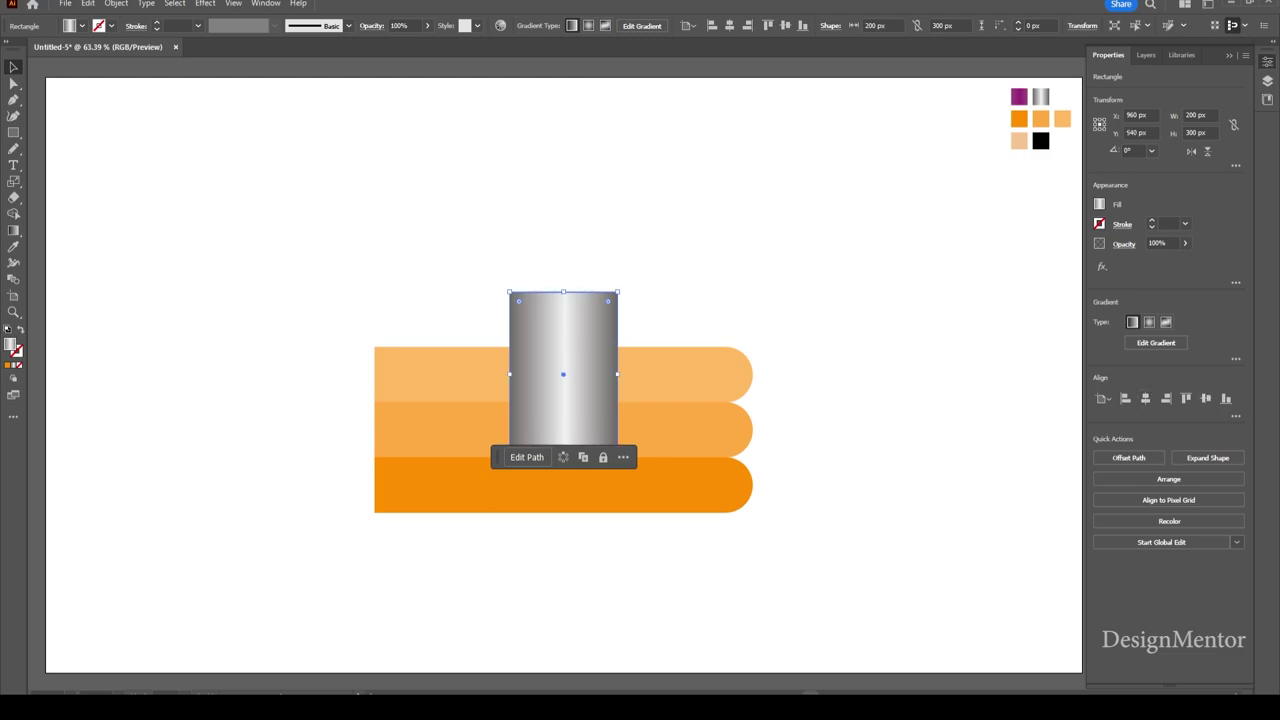
drag(597, 345, 340, 400)
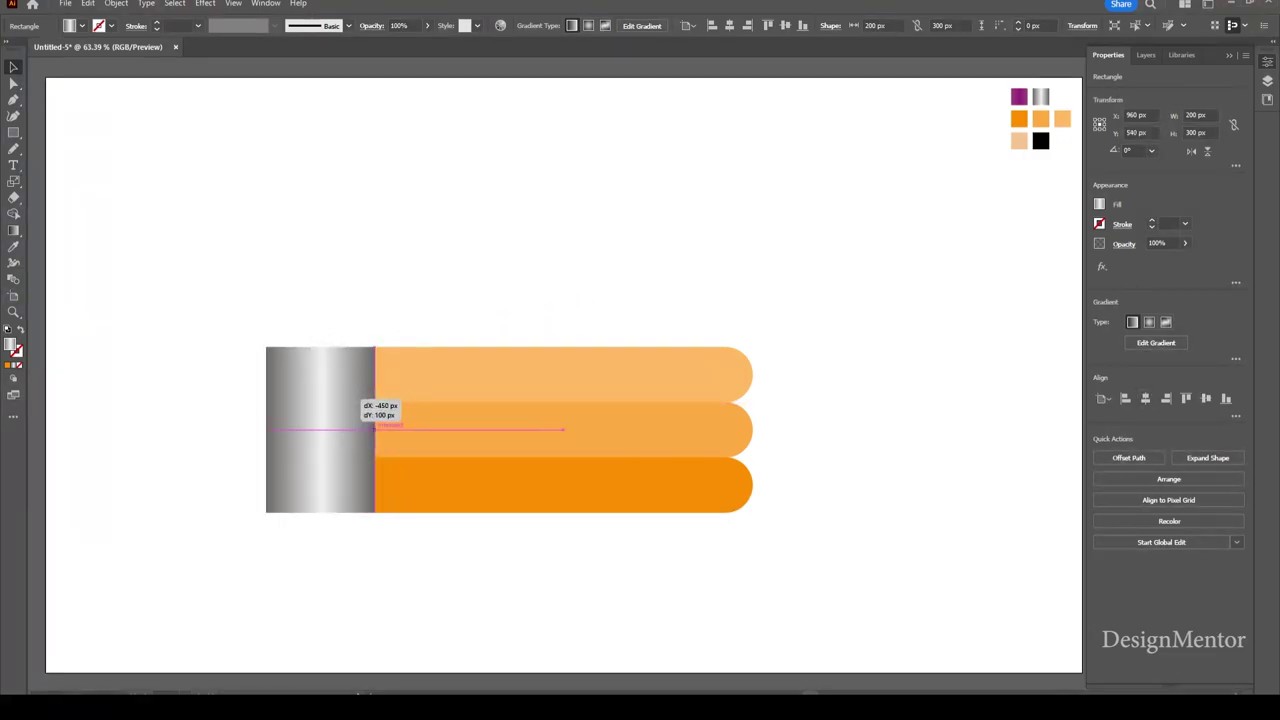
drag(340, 400, 353, 400)
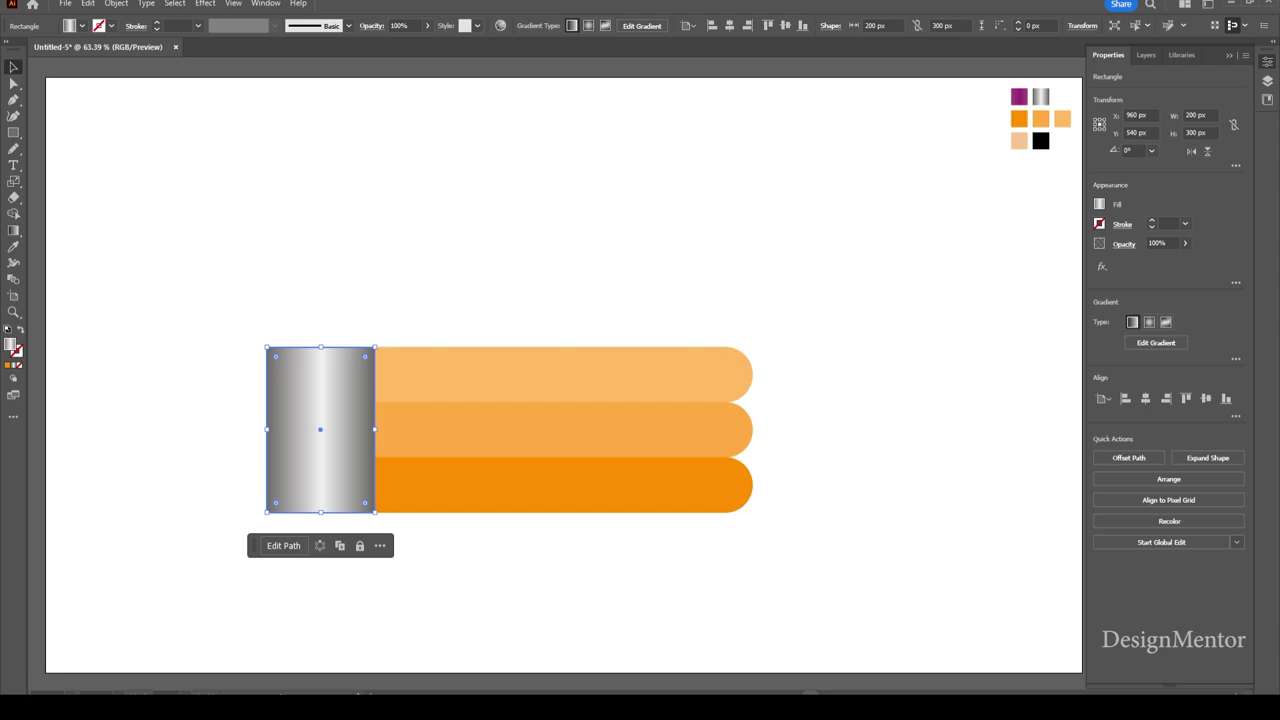
Make the grey gradient run vertically from top to bottom
key(g)
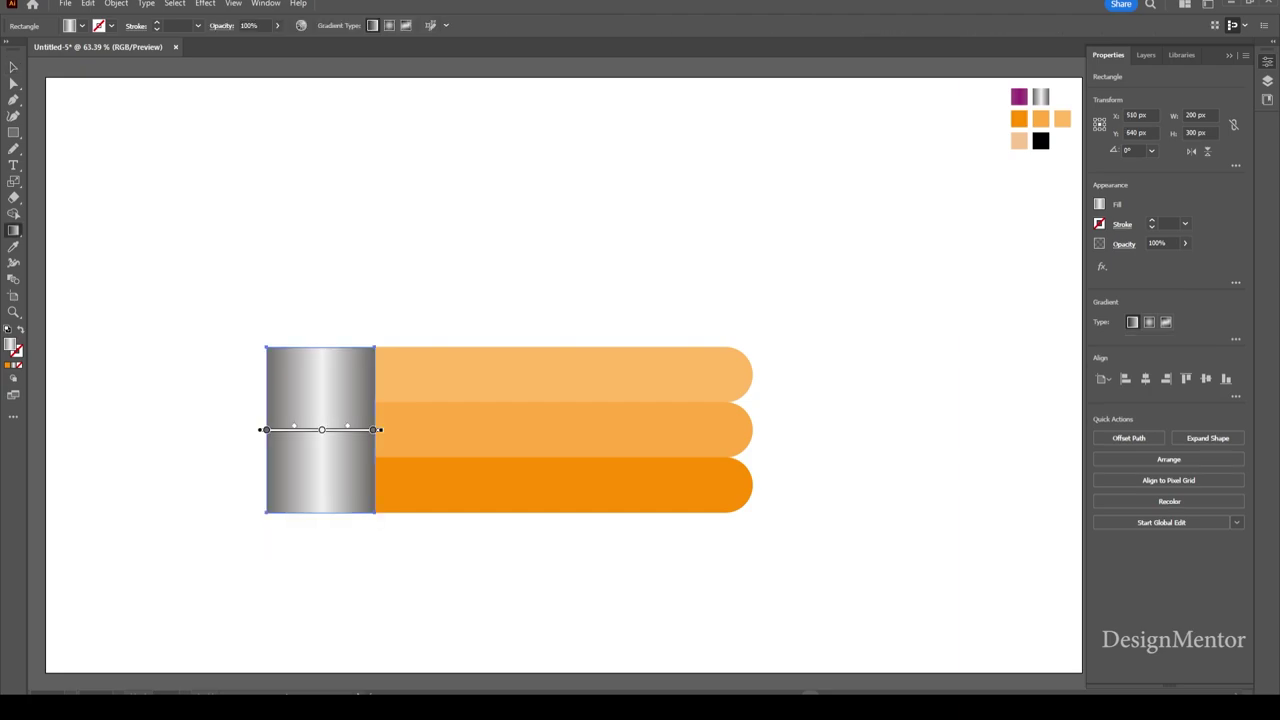
drag(317, 343, 320, 518)
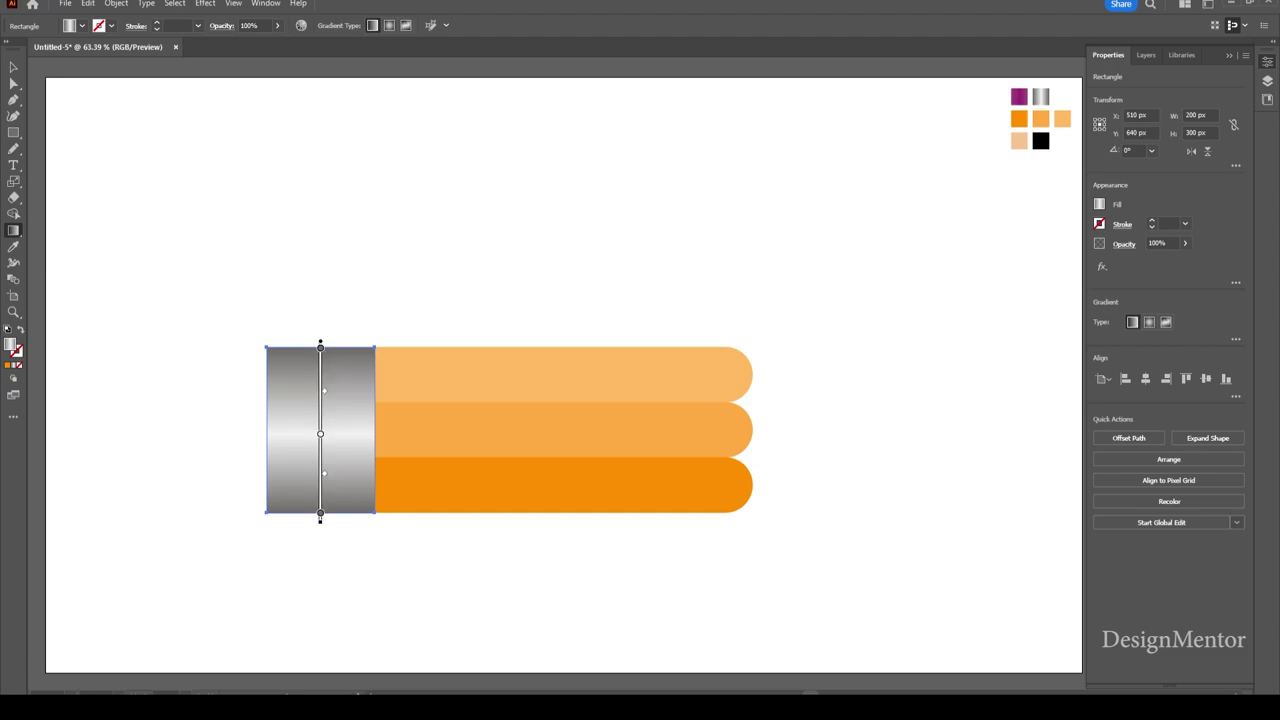
key(v)
key(ctrl+shift+a)
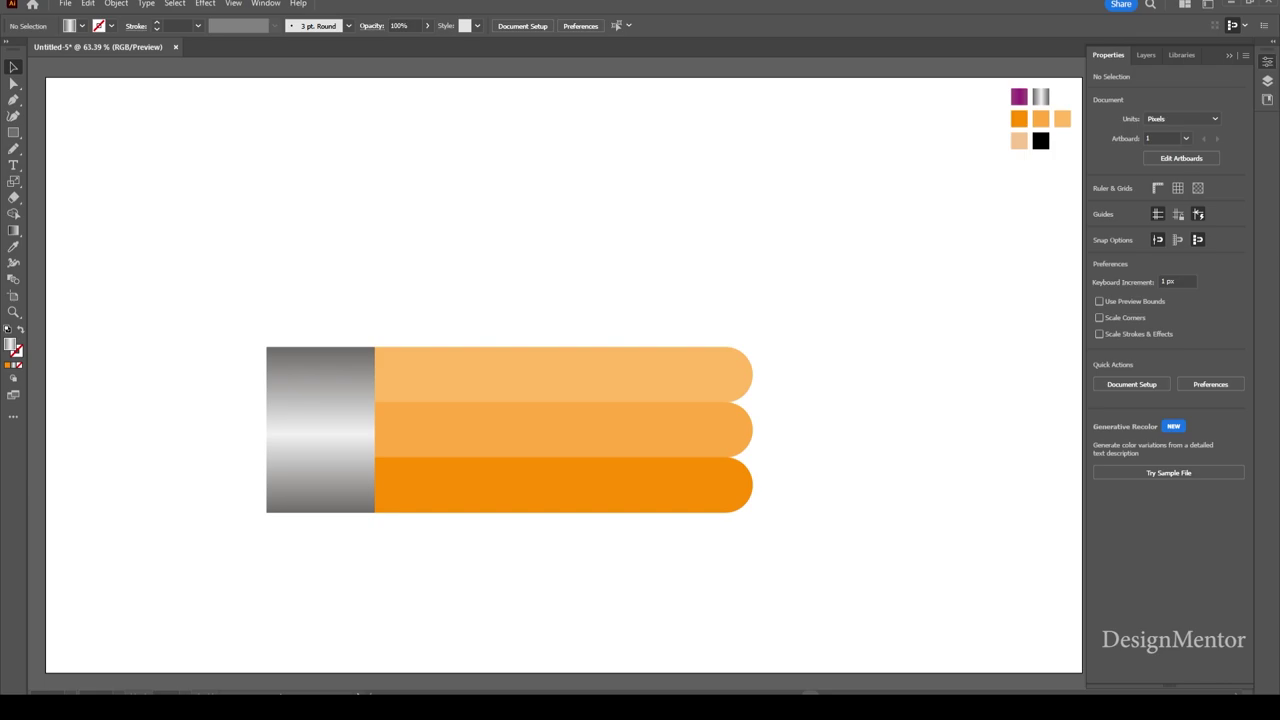
Create a 100 × 300 px rectangle filled with the magenta swatch
key(i)
click(1019, 96)
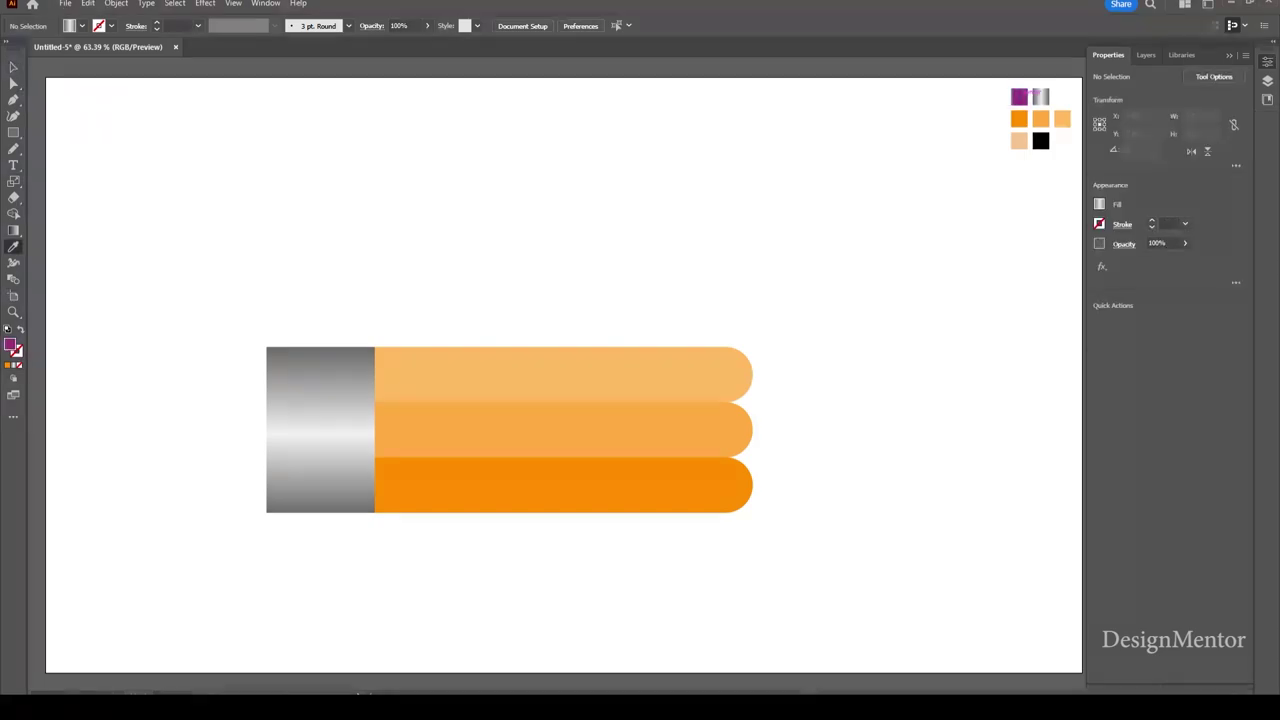
key(m)
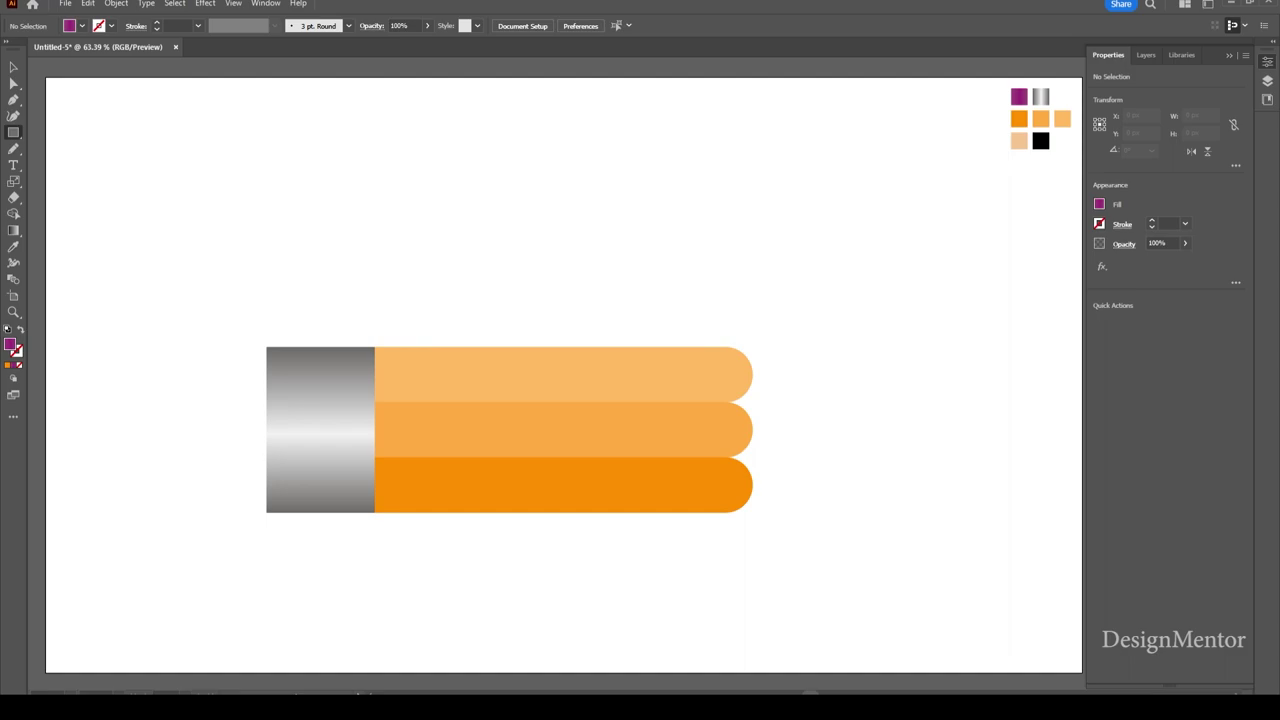
click(640, 345)
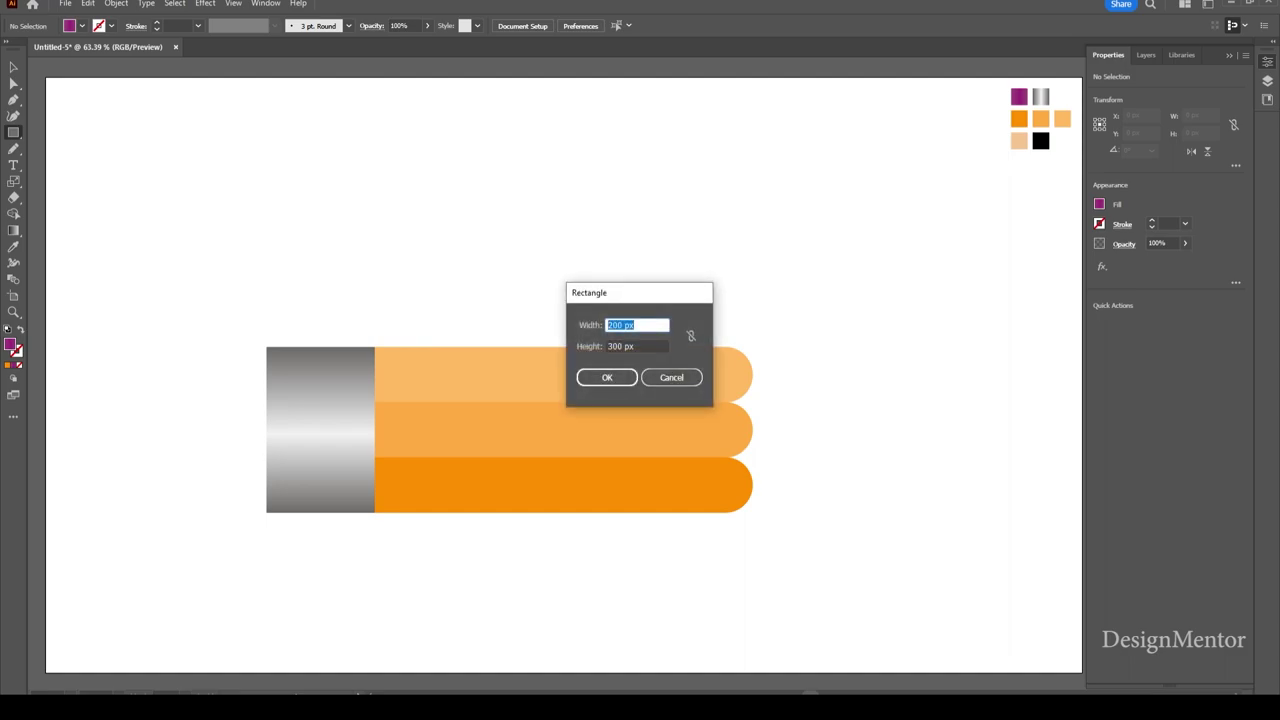
text(100)
key(Return)
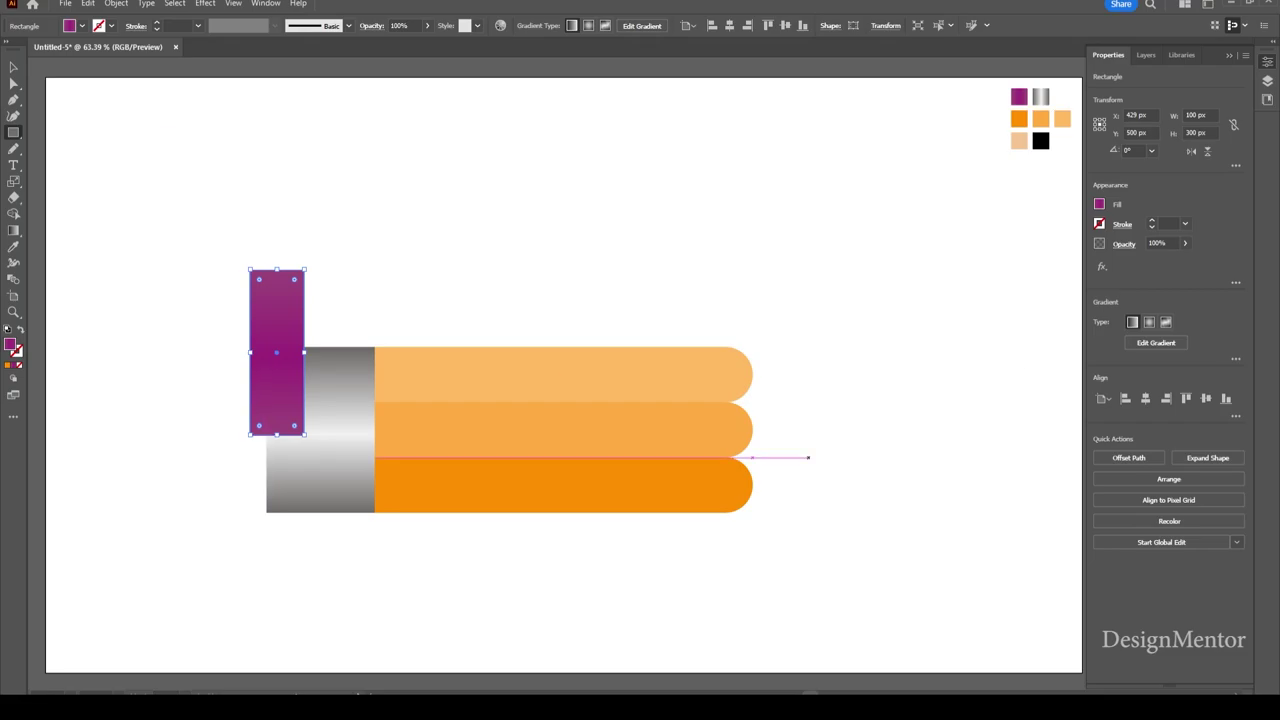
Round the magenta block's left corners and butt it against the ferrule's left side
key(v)
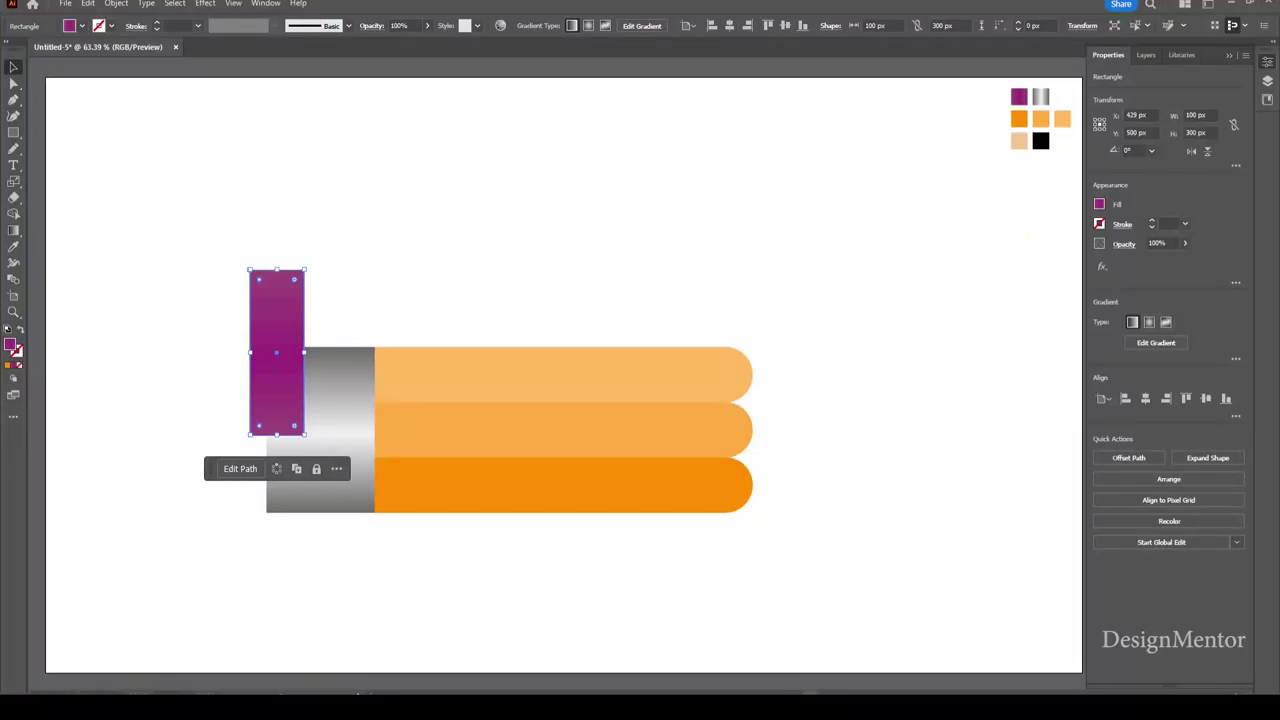
drag(259, 279, 276, 296)
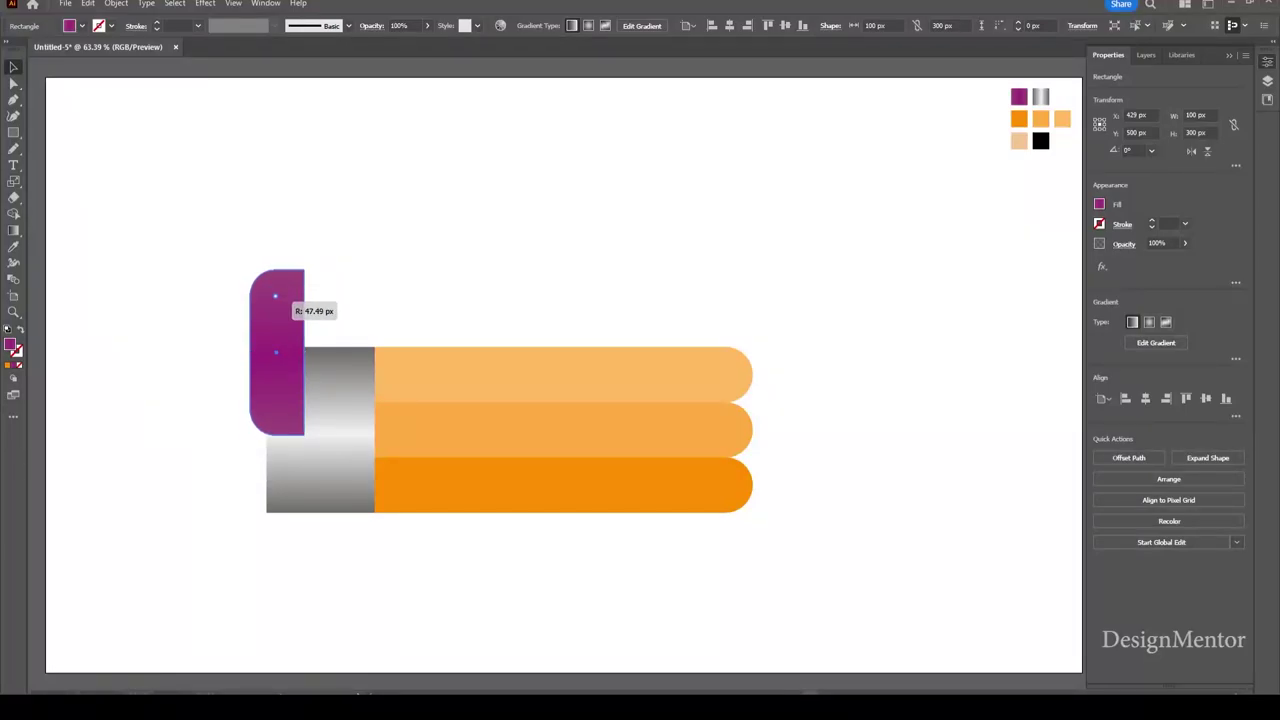
key(ctrl+shift+a)
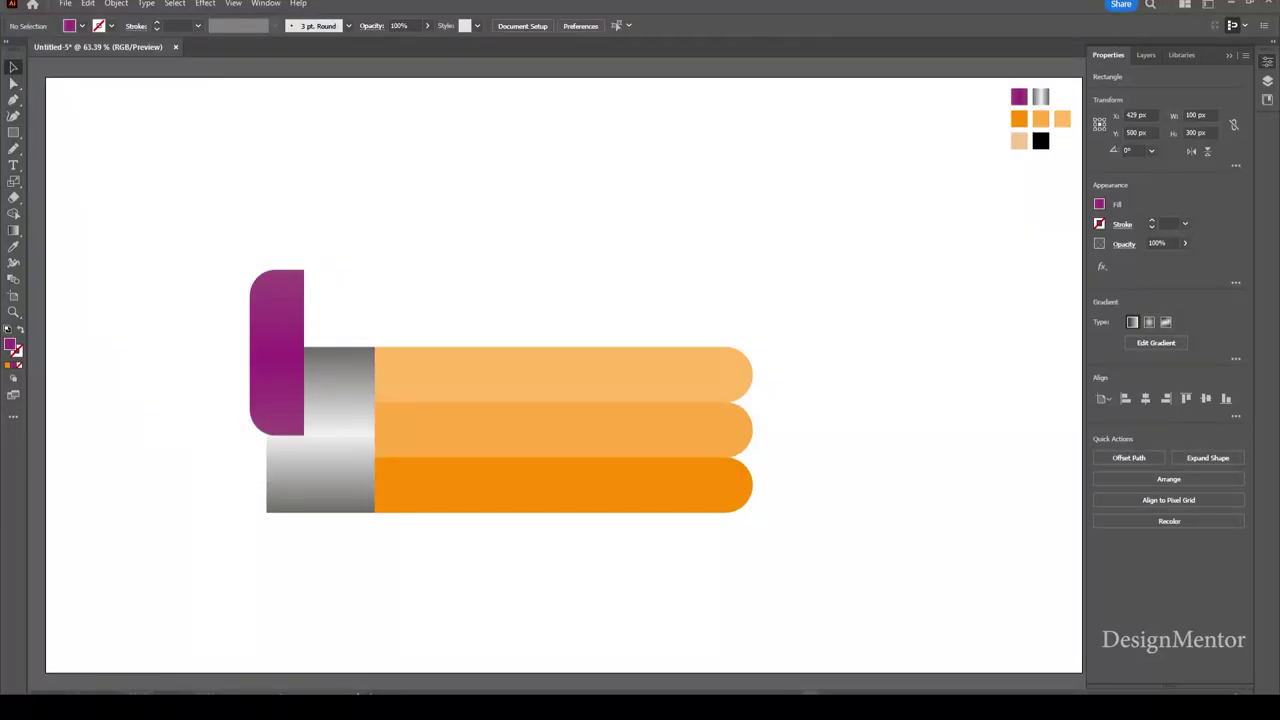
mouse_move(277, 353)
mouse_down()
mouse_move(237, 430)
mouse_move(266, 428)
mouse_up()
key(ctrl+shift+a)
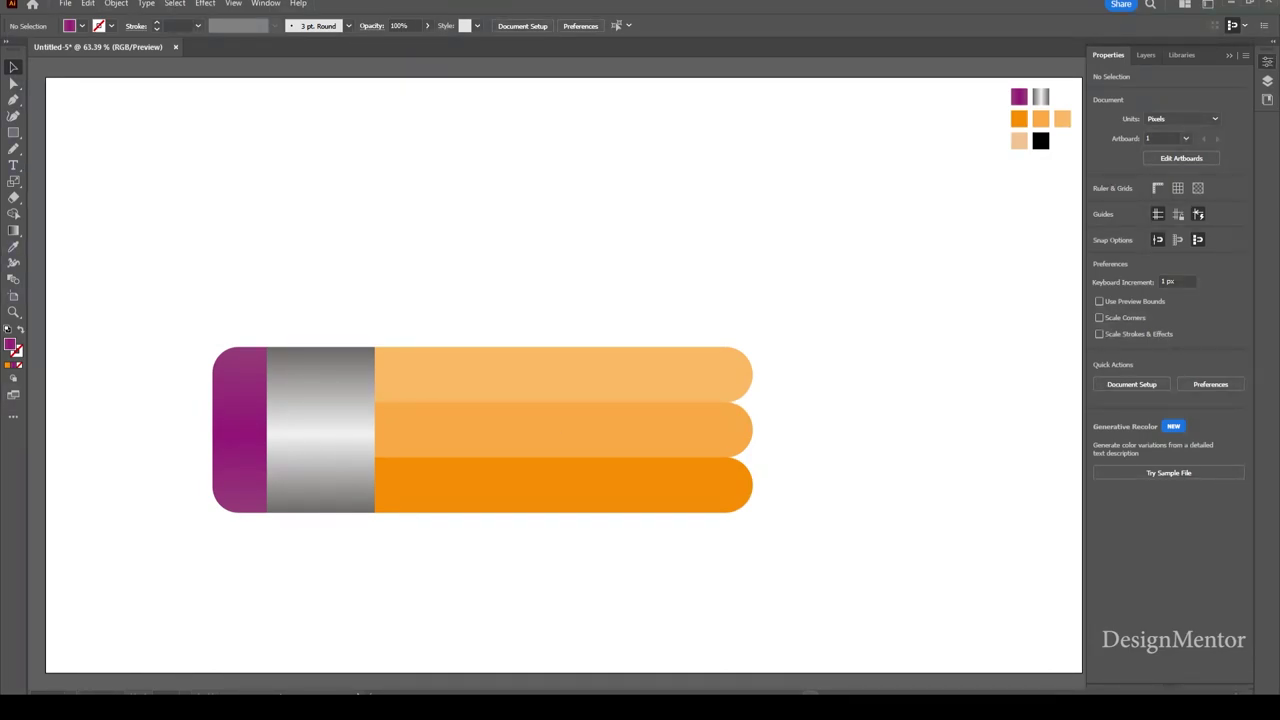
key(p)
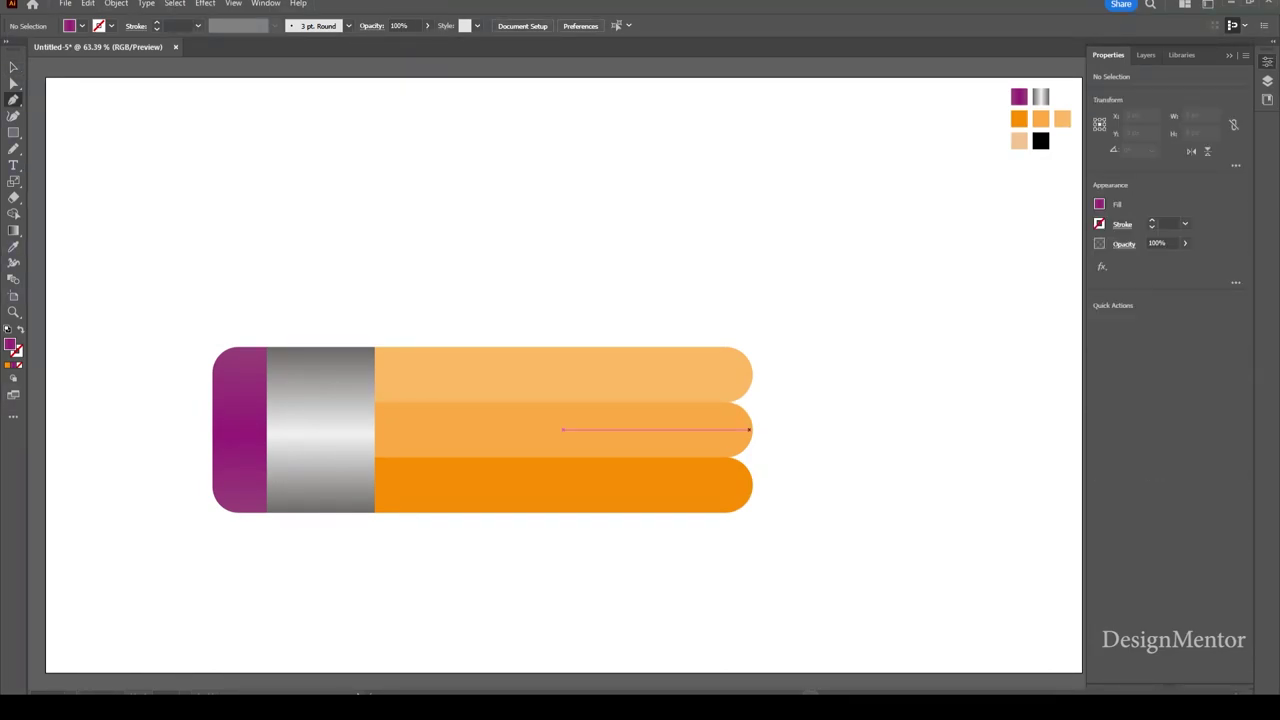
Draw a closed triangular tip shape from the point back to the body's right end
click(964, 430)
key(ctrl+z)
click(1000, 430)
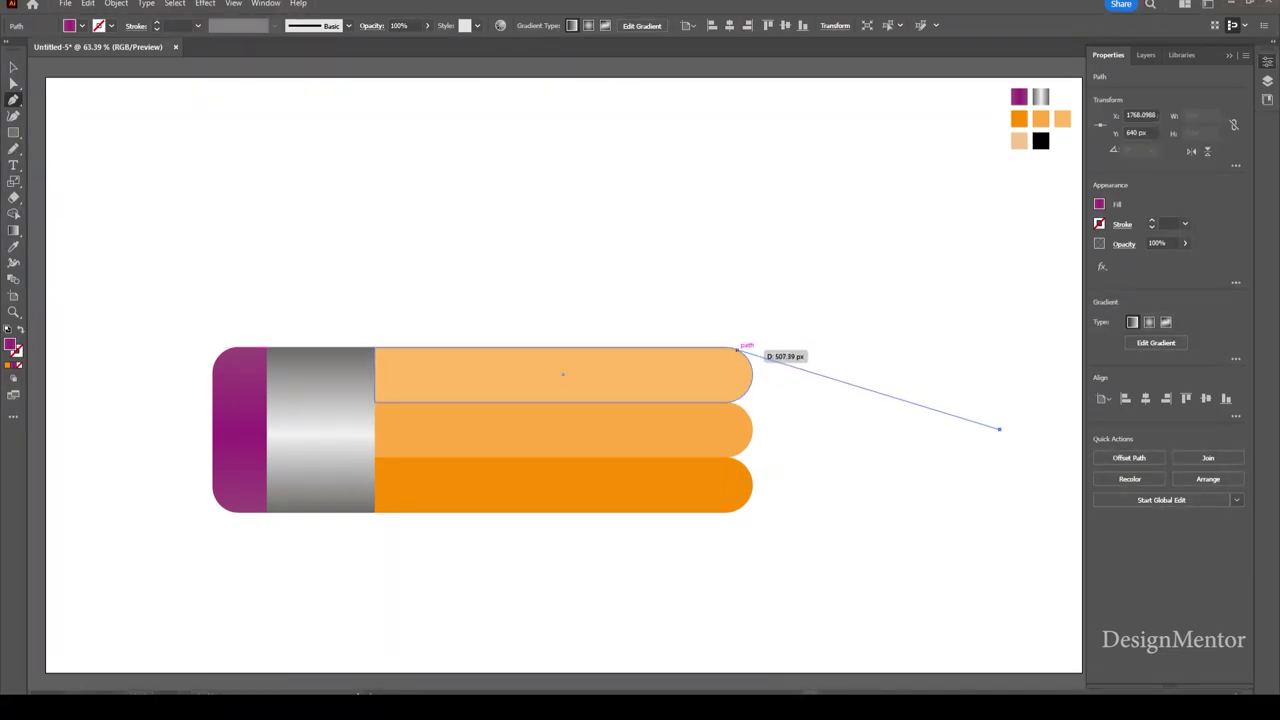
click(737, 350)
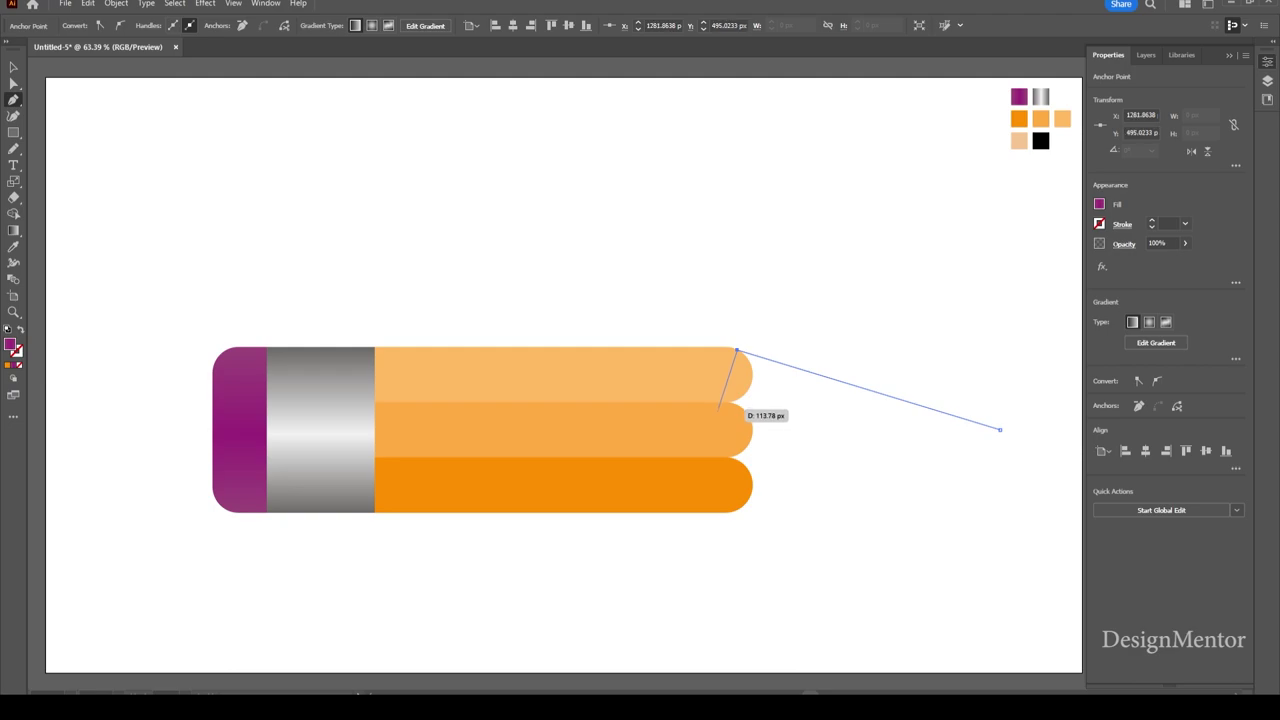
click(717, 430)
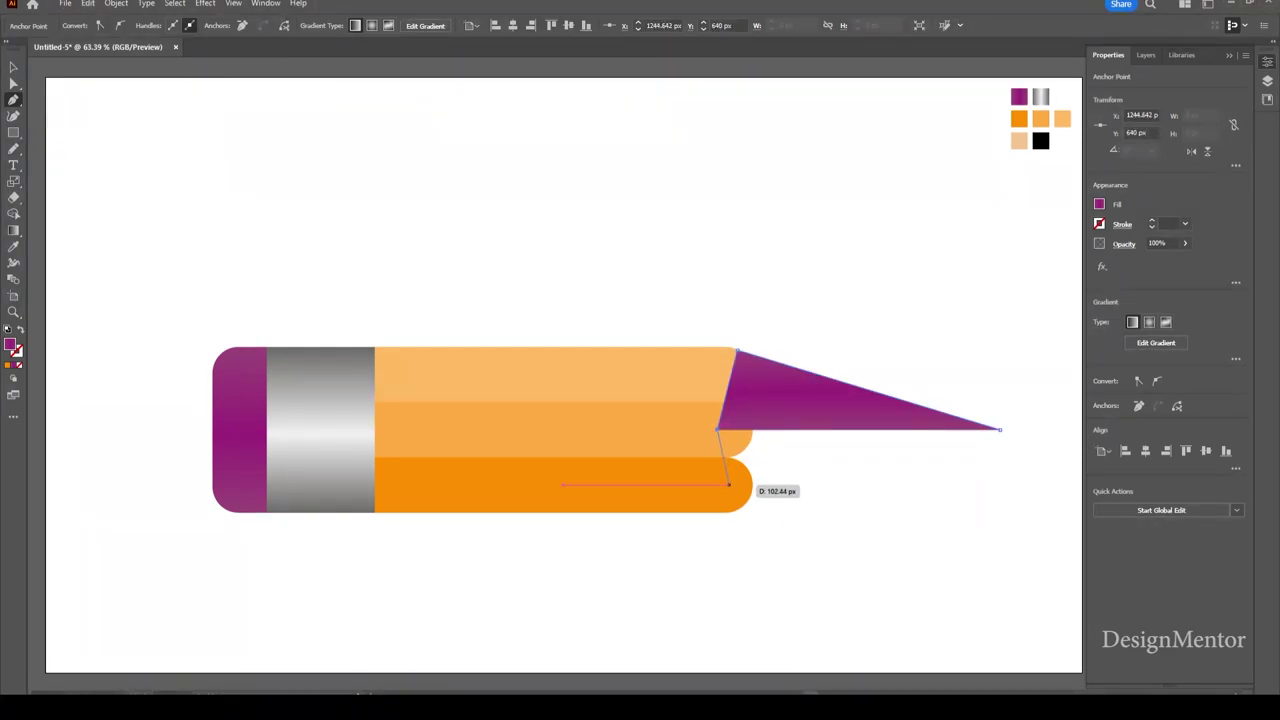
click(729, 485)
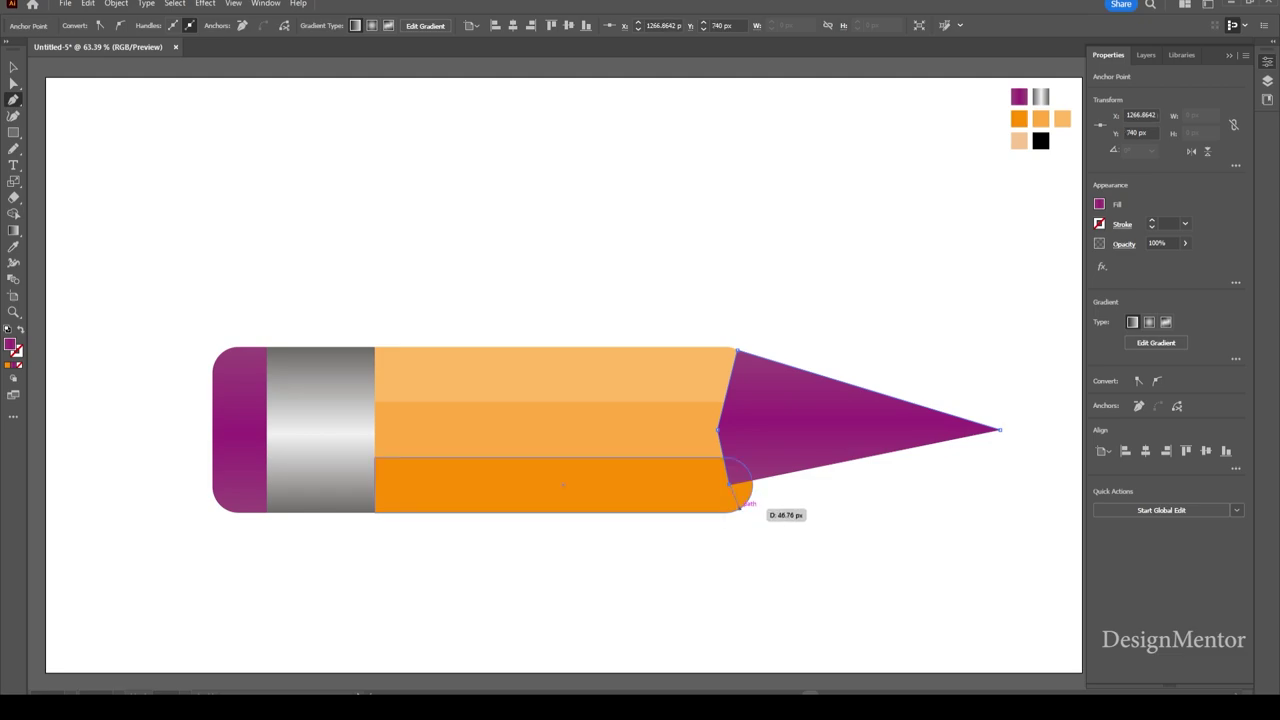
click(739, 507)
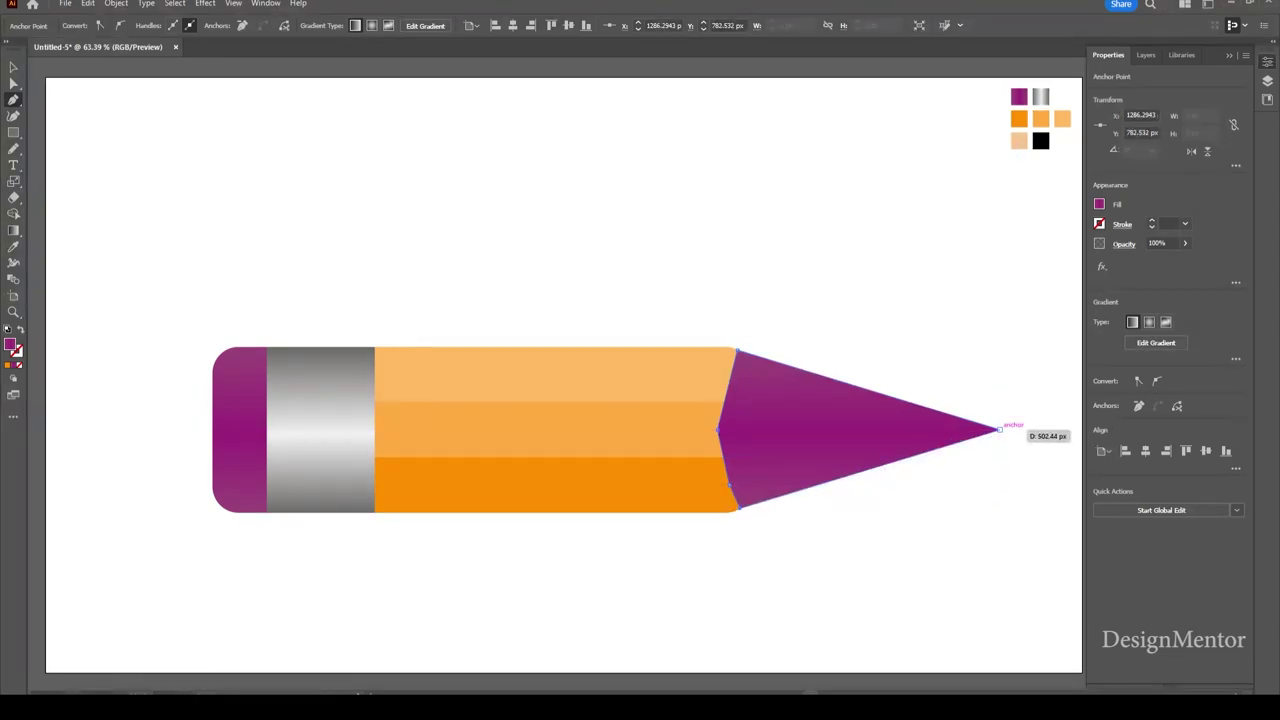
click(999, 429)
Send the tip behind the orange body and fill it light peach
key(v)
right_click(858, 32)
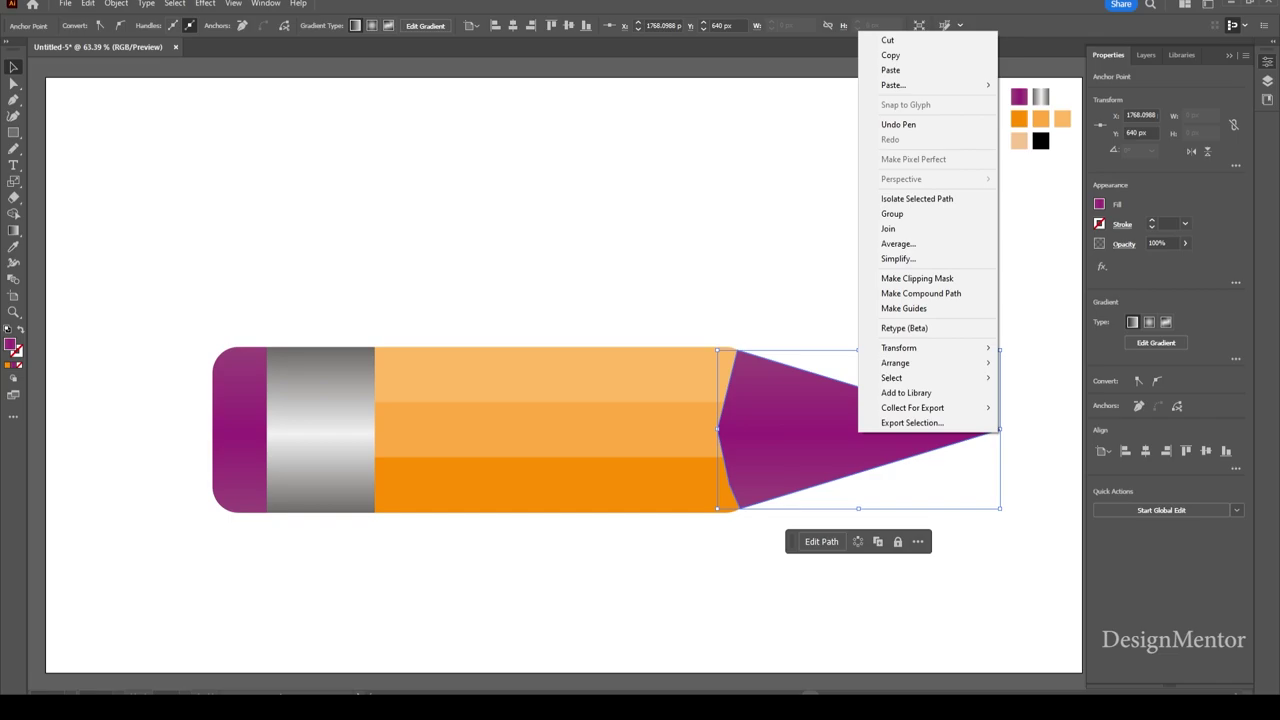
click(1040, 408)
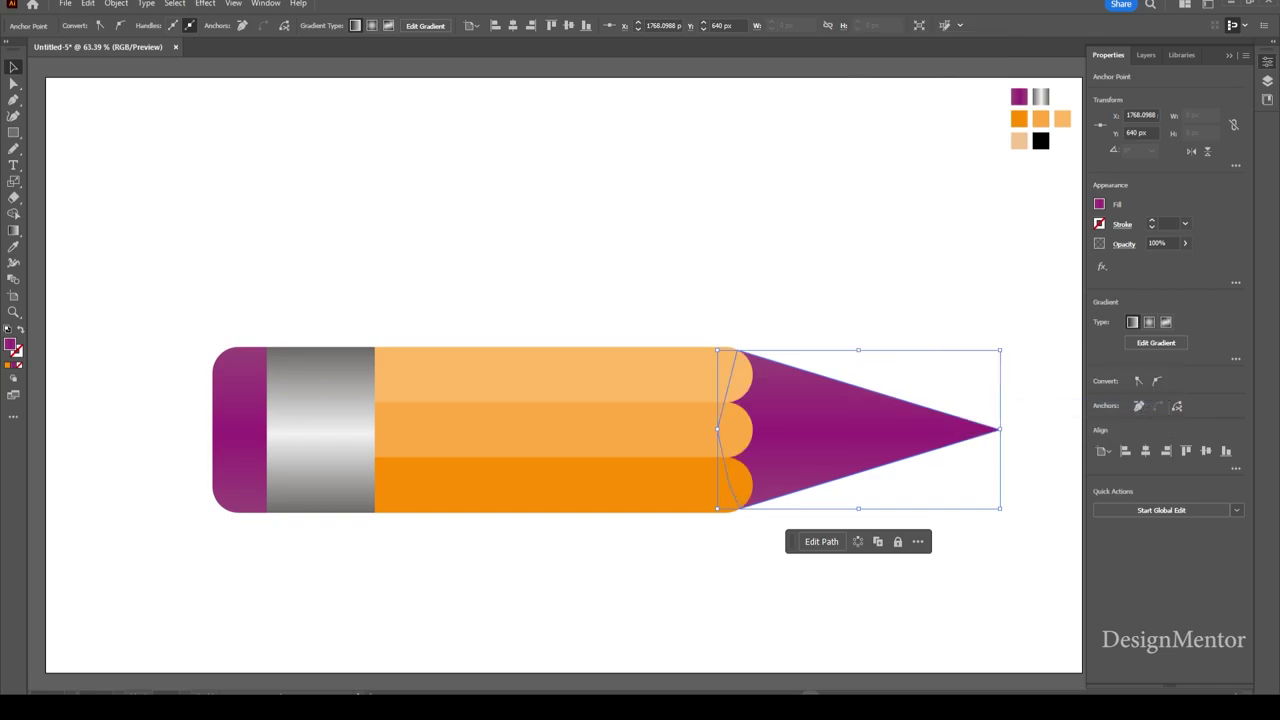
key(i)
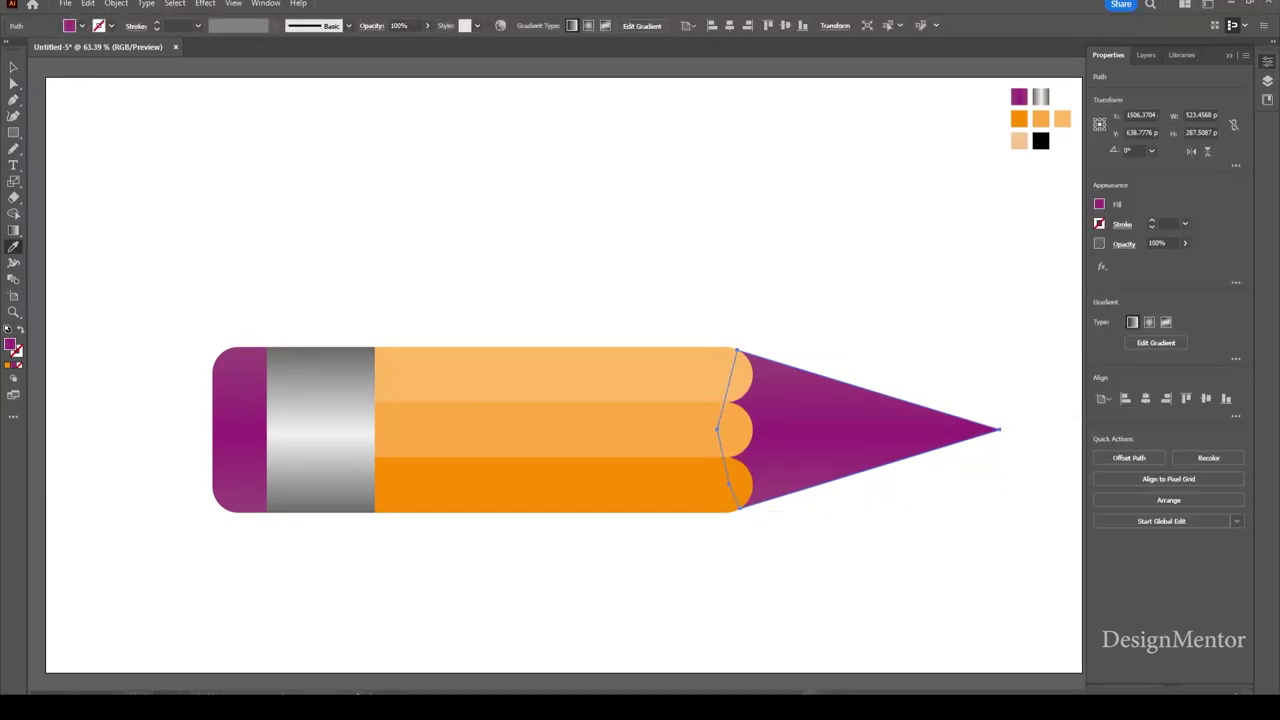
click(1019, 141)
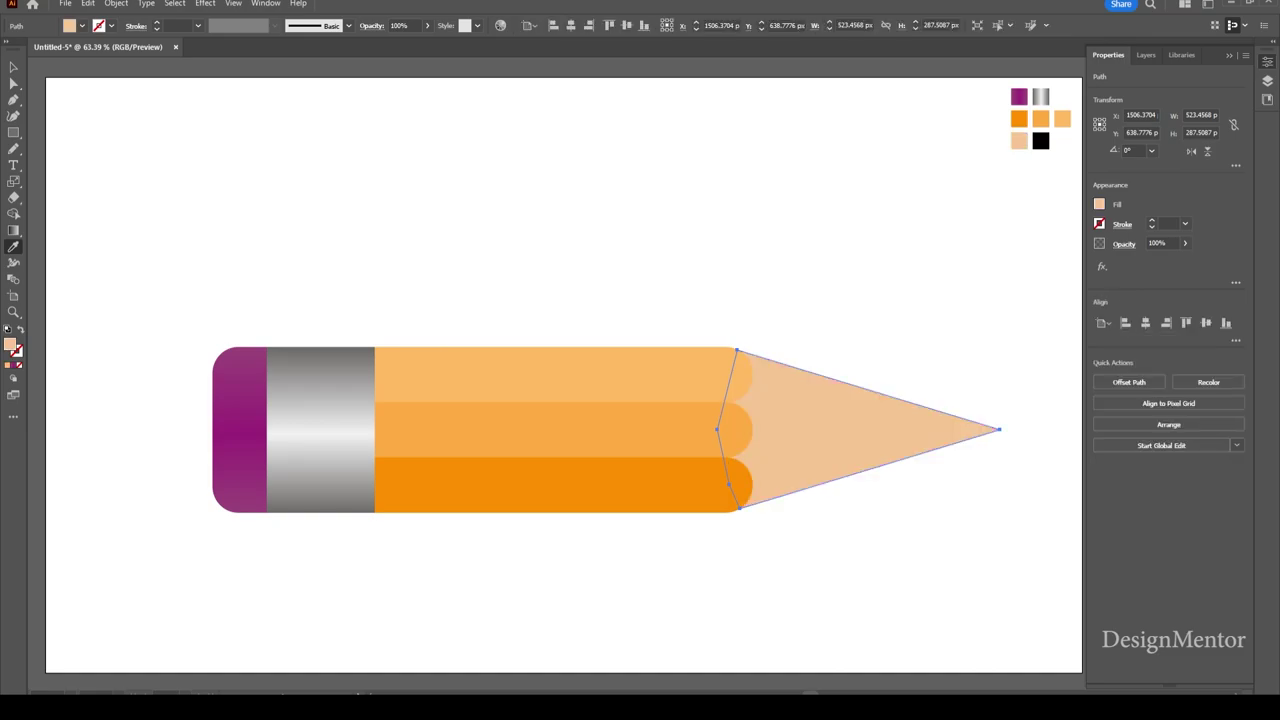
key(v)
key(ctrl+shift+a)
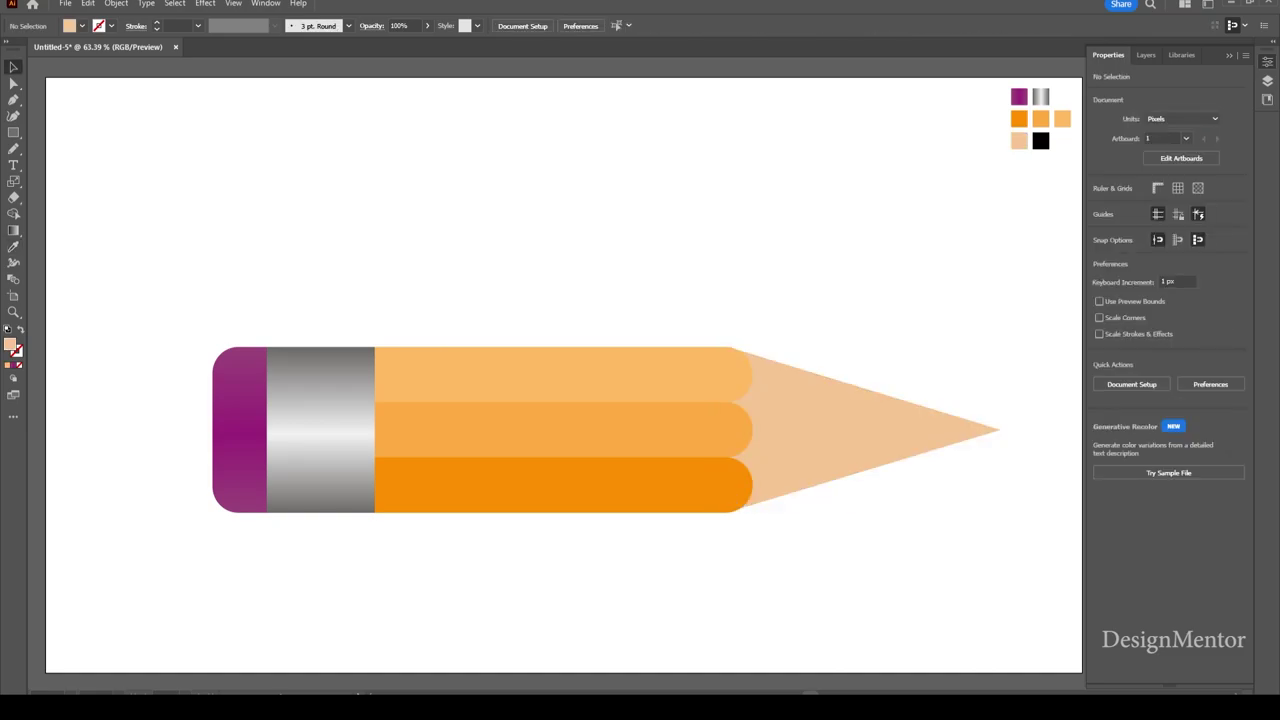
Draw a black vertical line across the pencil tip near its point
click(111, 26)
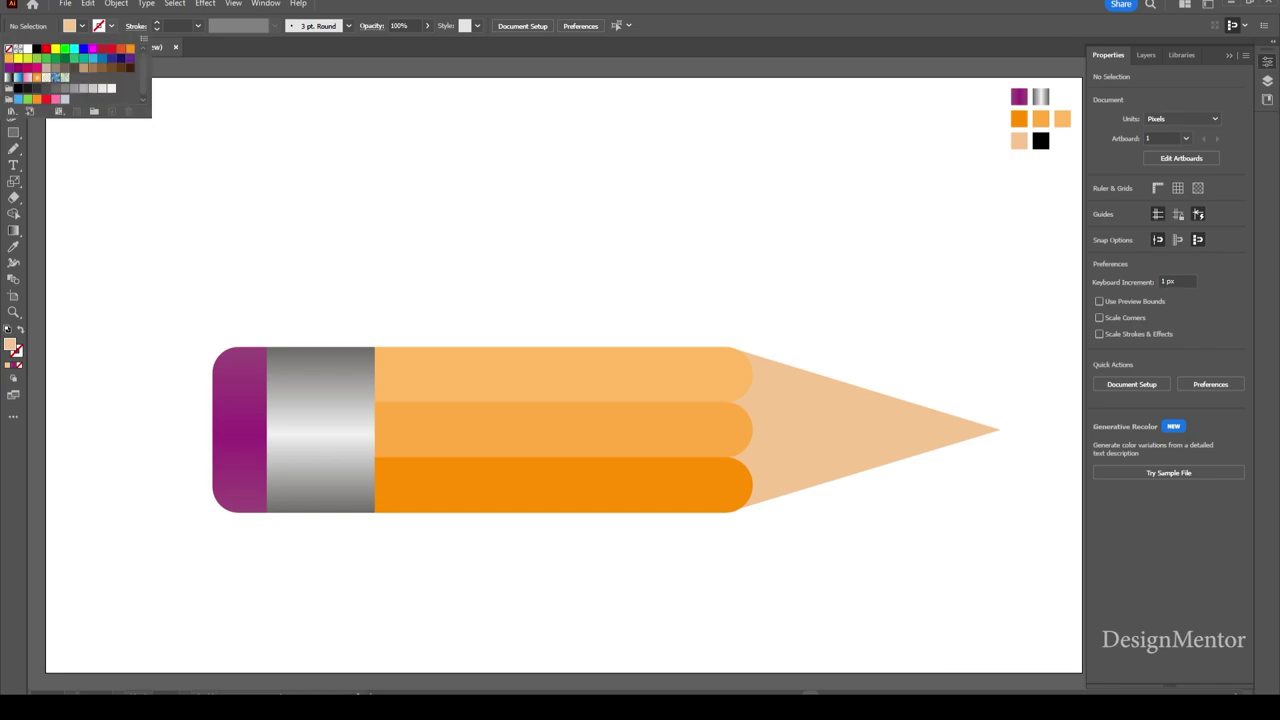
click(35, 48)
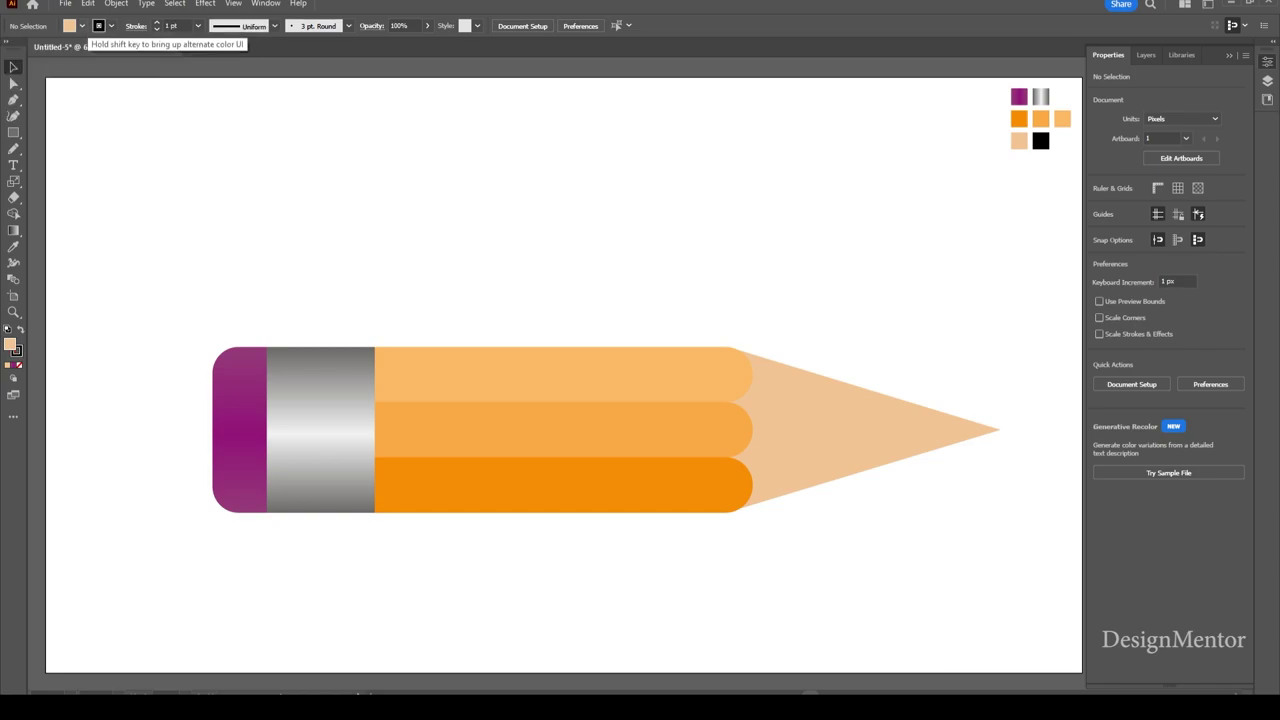
click(111, 26)
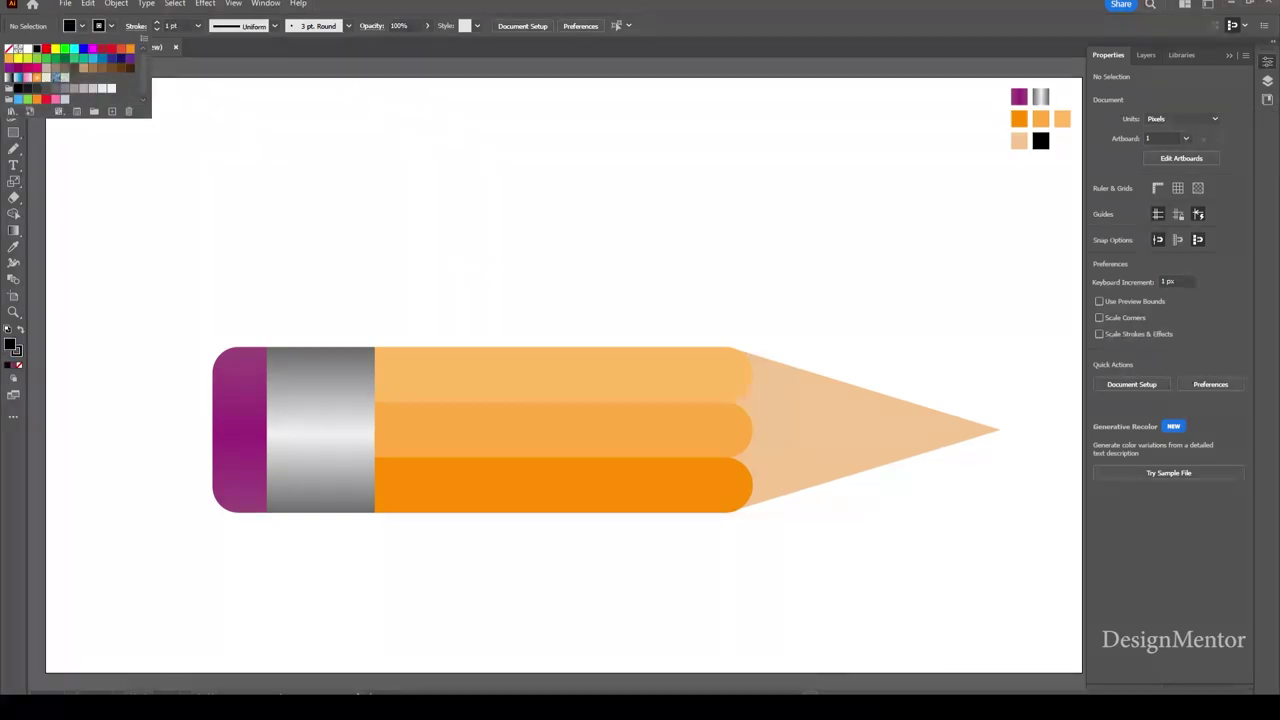
click(13, 132)
click(86, 197)
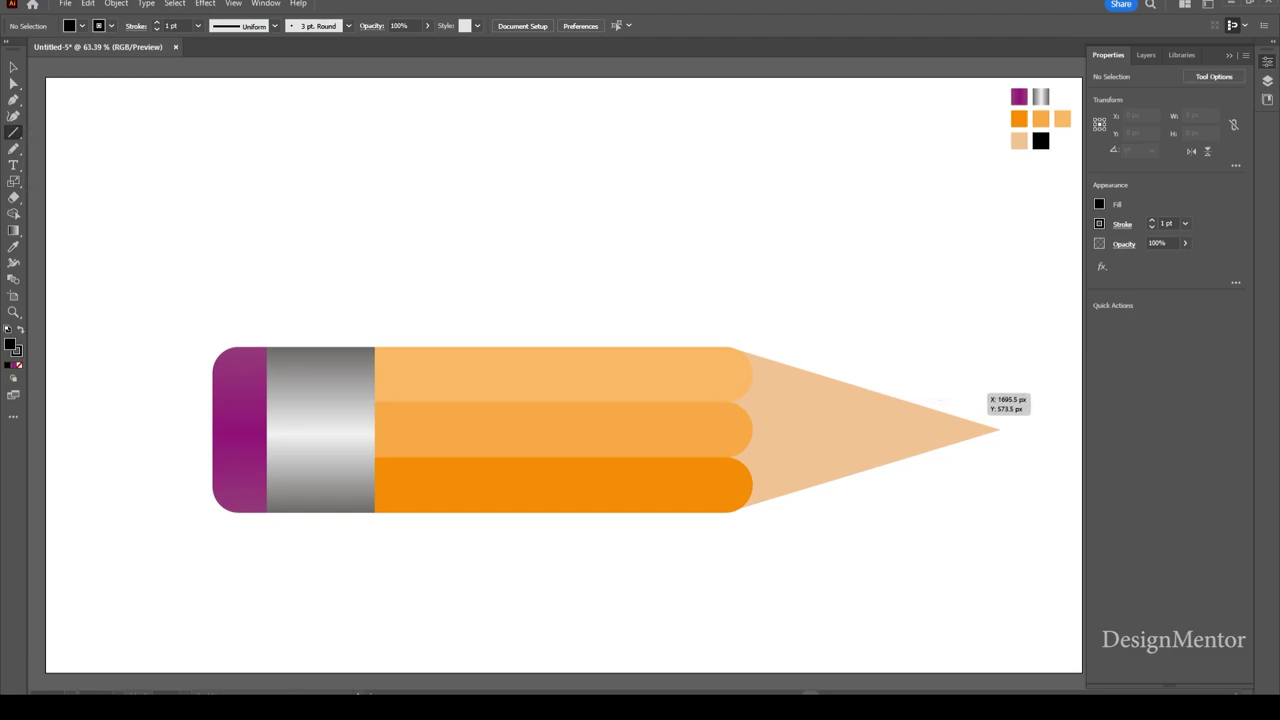
drag(958, 392, 958, 472)
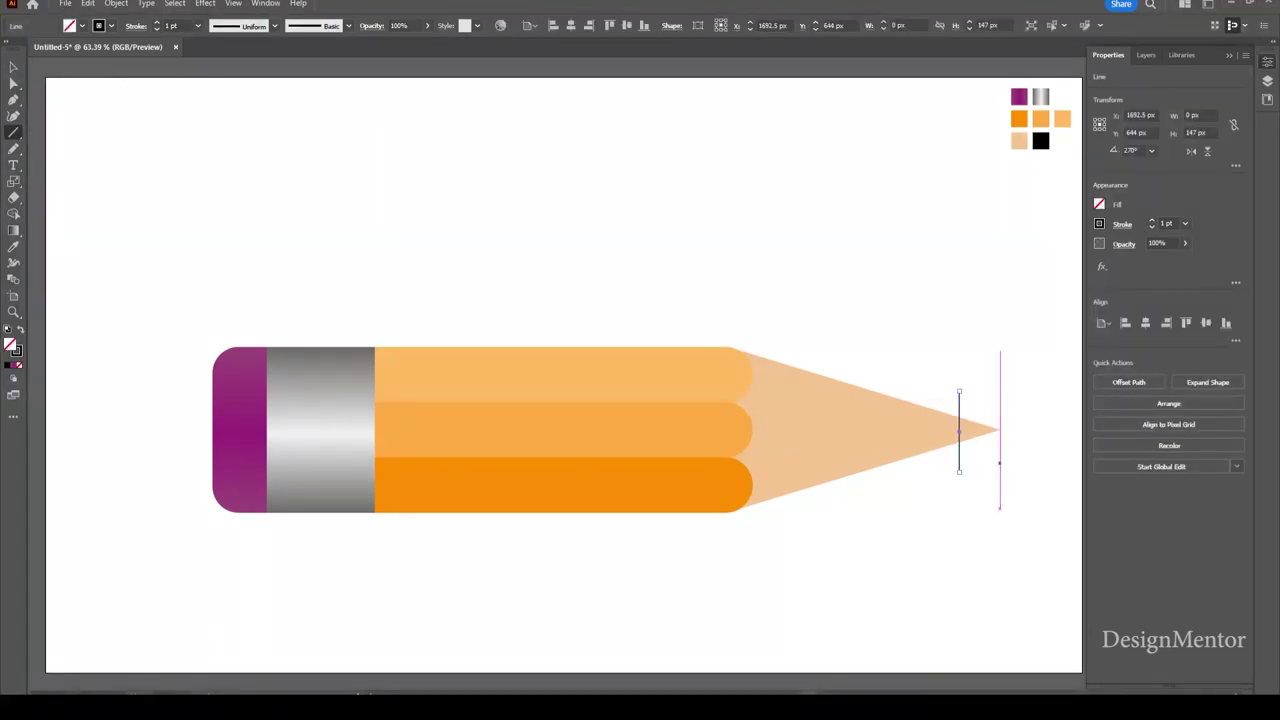
Divide the pencil tip along the line with Pathfinder Divide
key(v)
key(ctrl+shift+a)
click(880, 430)
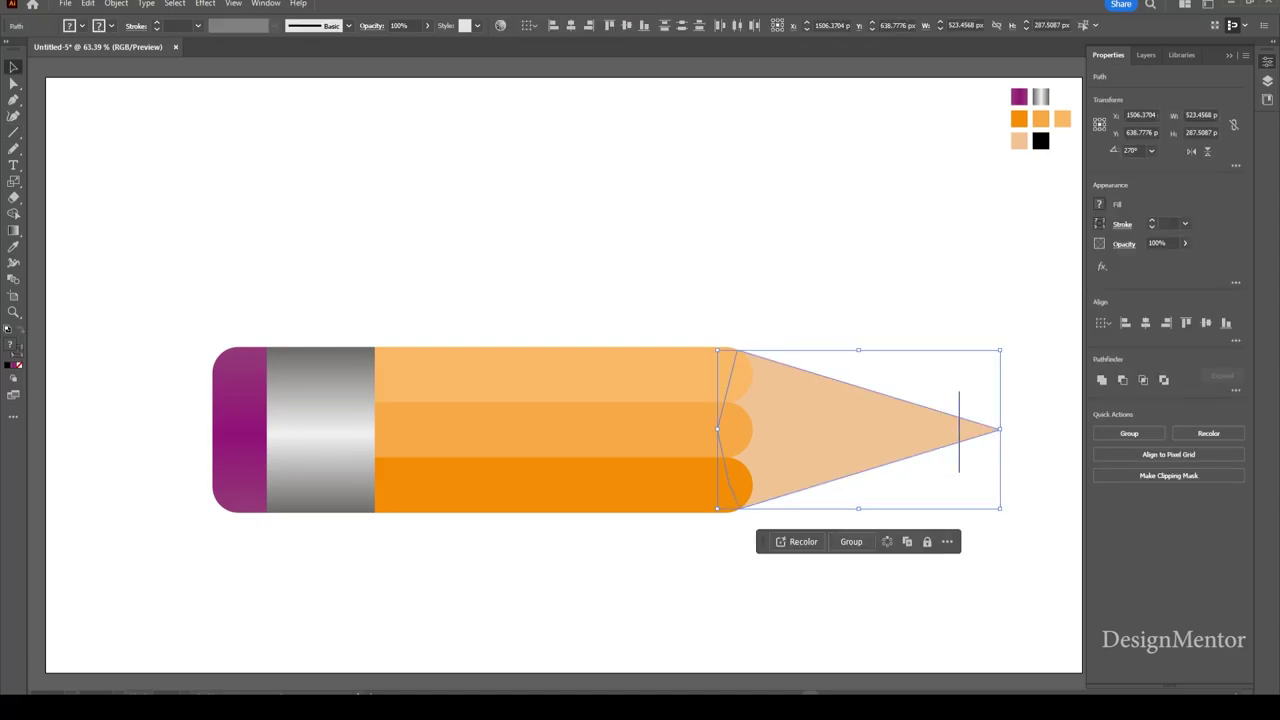
click(265, 3)
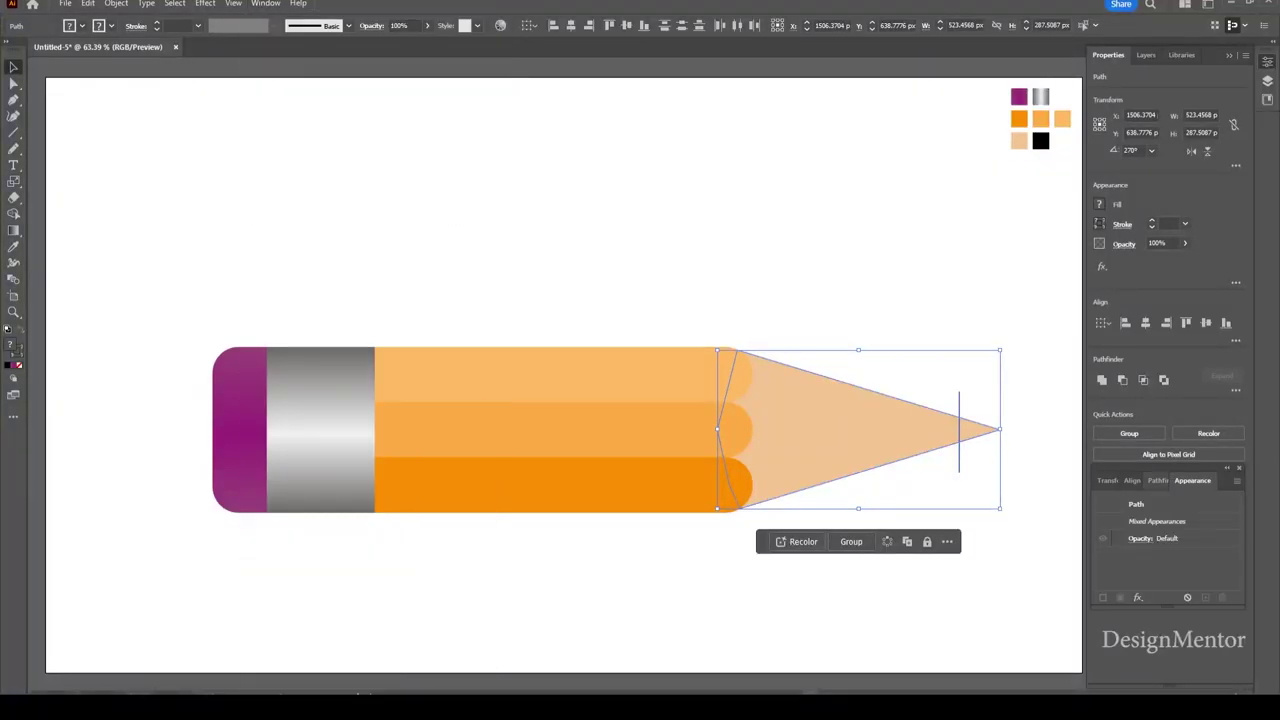
click(1157, 480)
click(1105, 553)
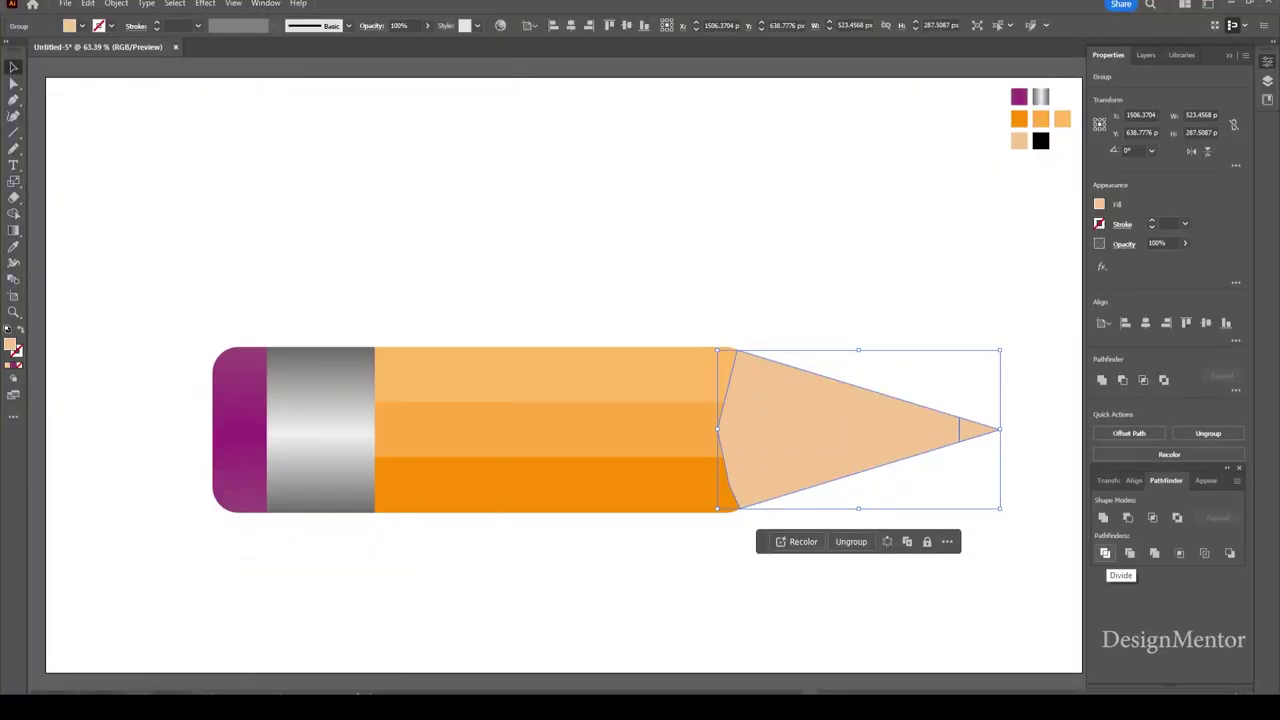
key(ctrl+shift+a)
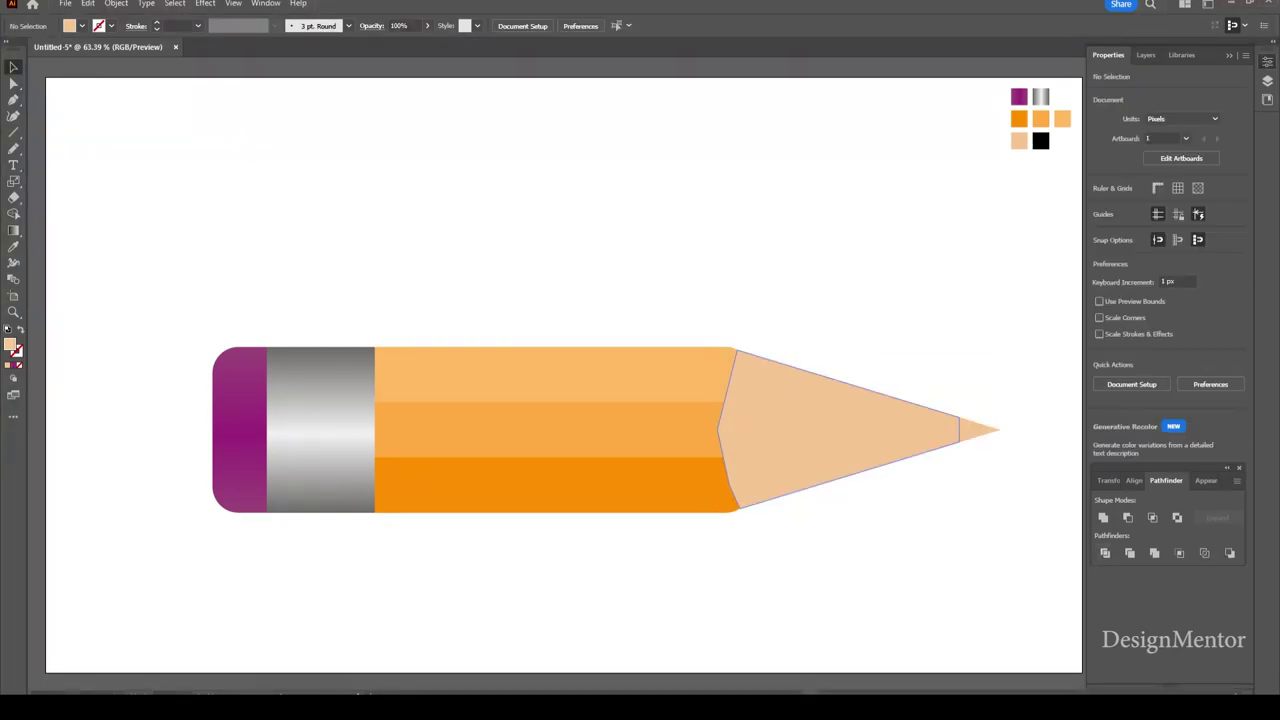
Ungroup the divided tip and send the tip cone behind the pencil body
click(850, 430)
right_click(836, 410)
mouse_move(872, 334)
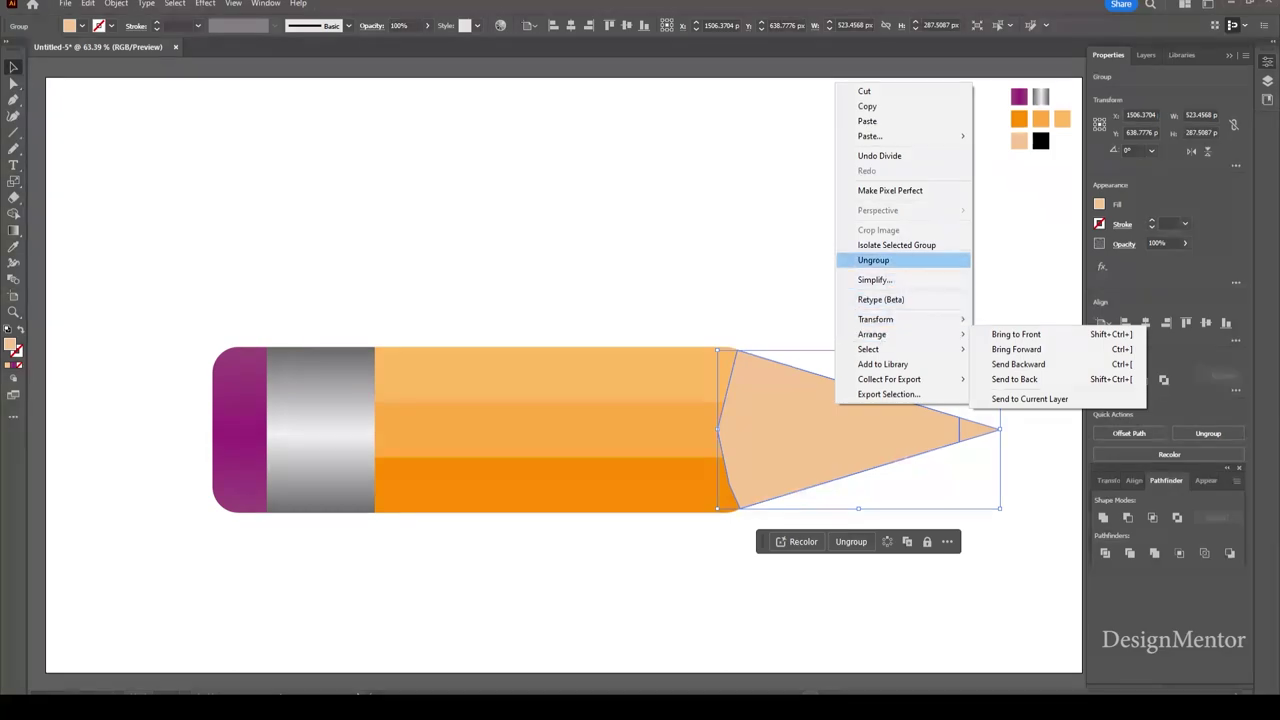
click(873, 260)
key(ctrl+shift+a)
click(850, 430)
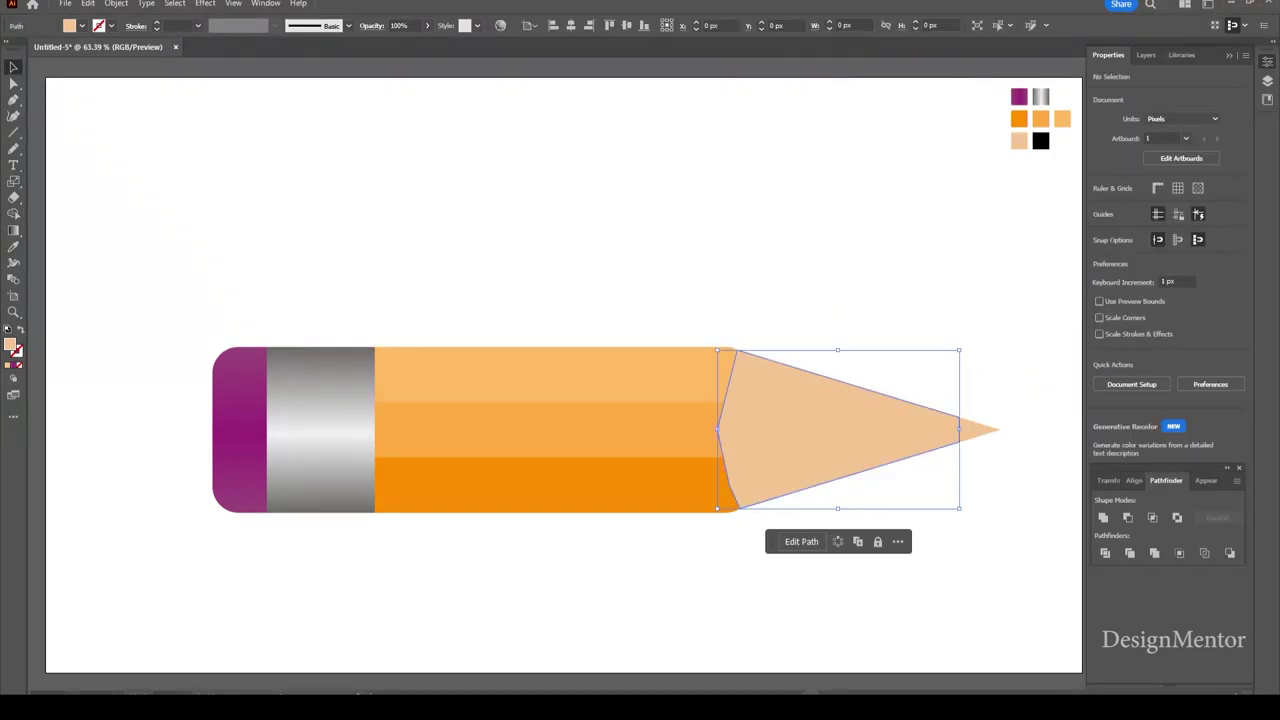
right_click(977, 420)
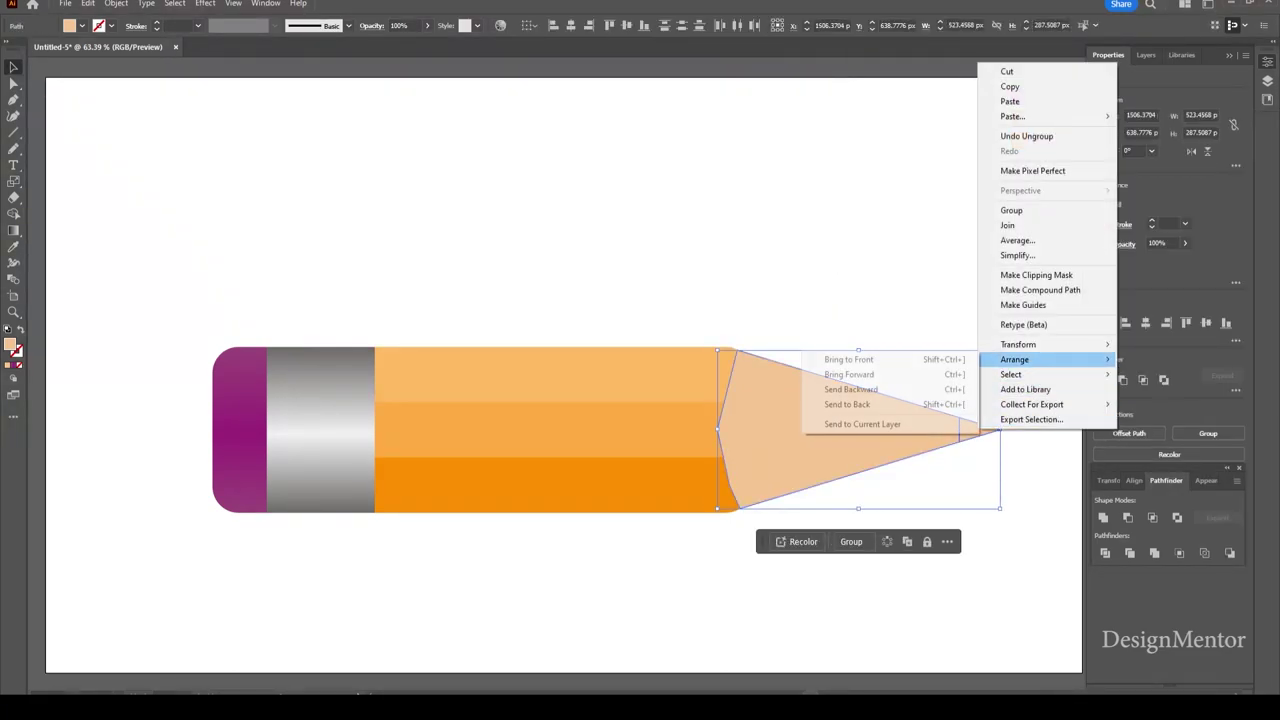
click(848, 404)
Fill the small point triangle black as the graphite lead, then select all pencil parts
click(980, 430)
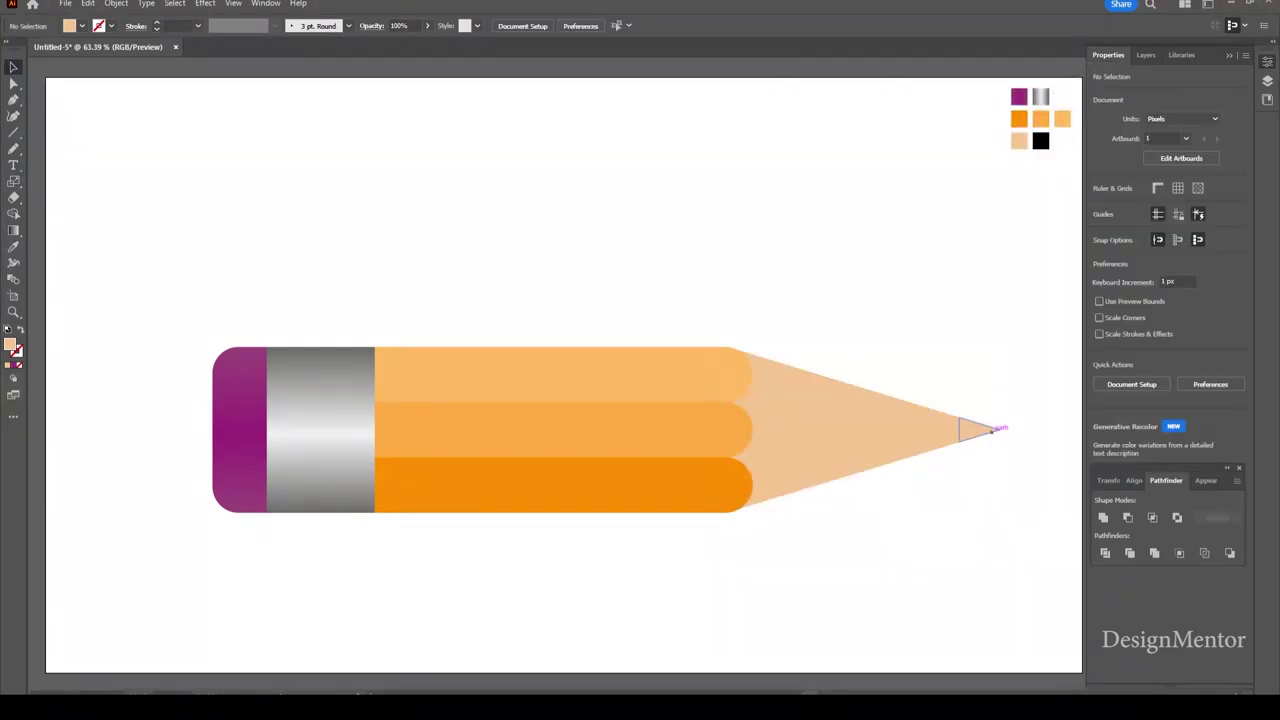
key(i)
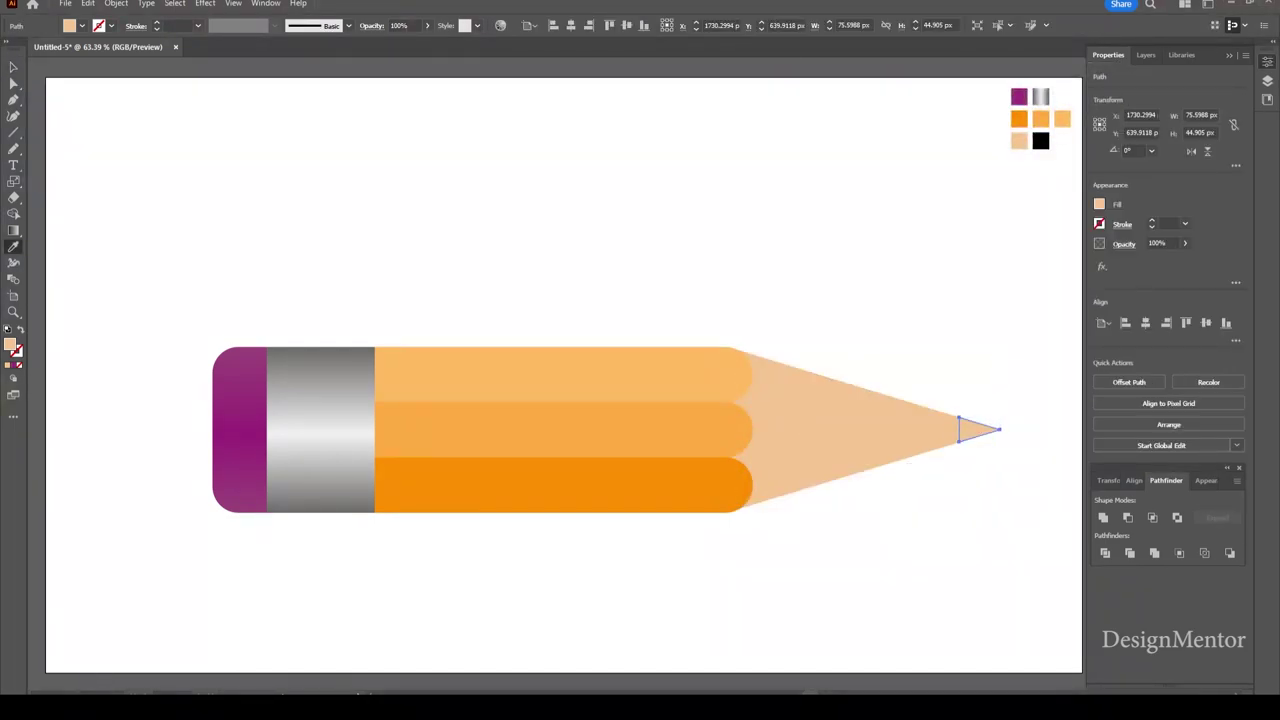
click(1040, 141)
key(v)
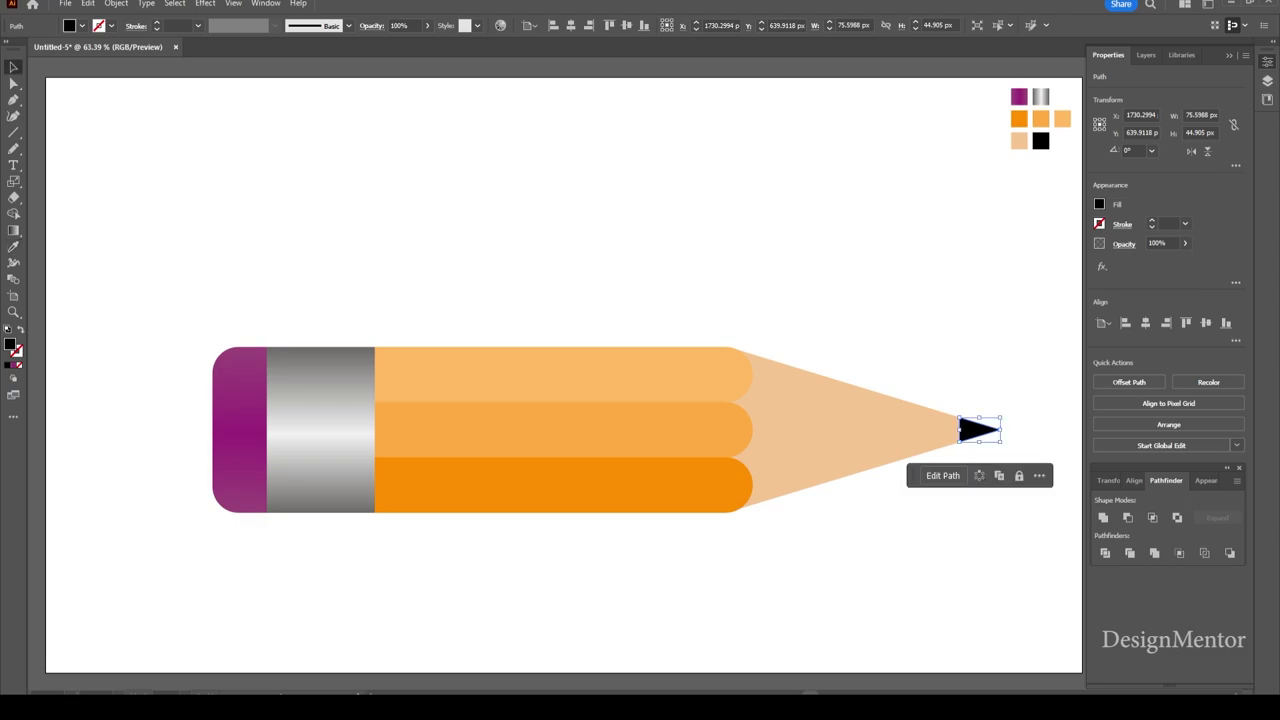
key(ctrl+shift+a)
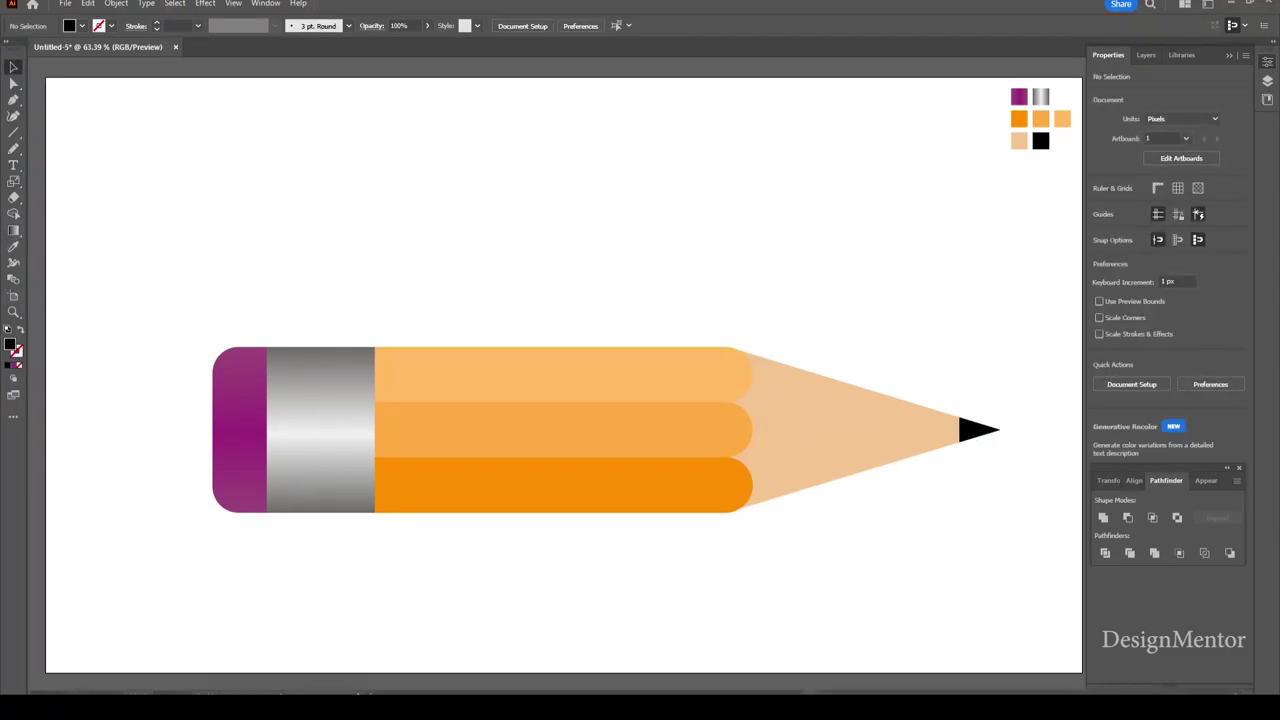
drag(180, 304, 1034, 562)
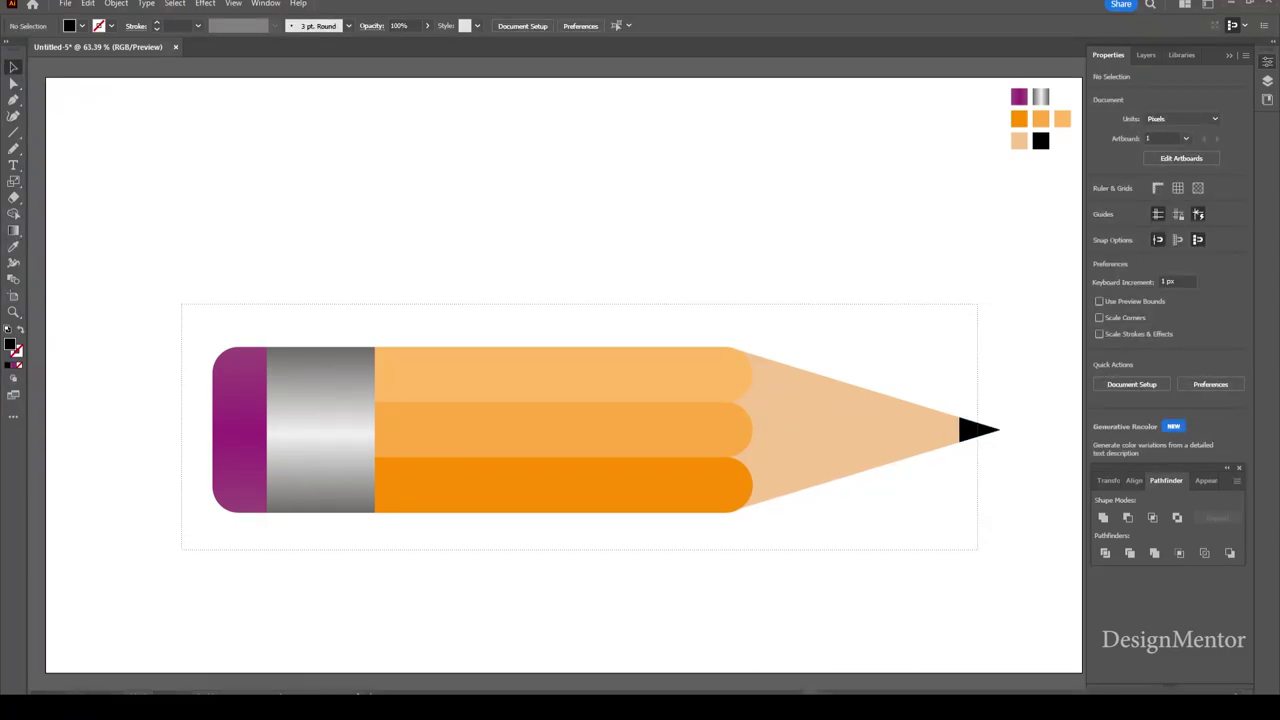
right_click(673, 377)
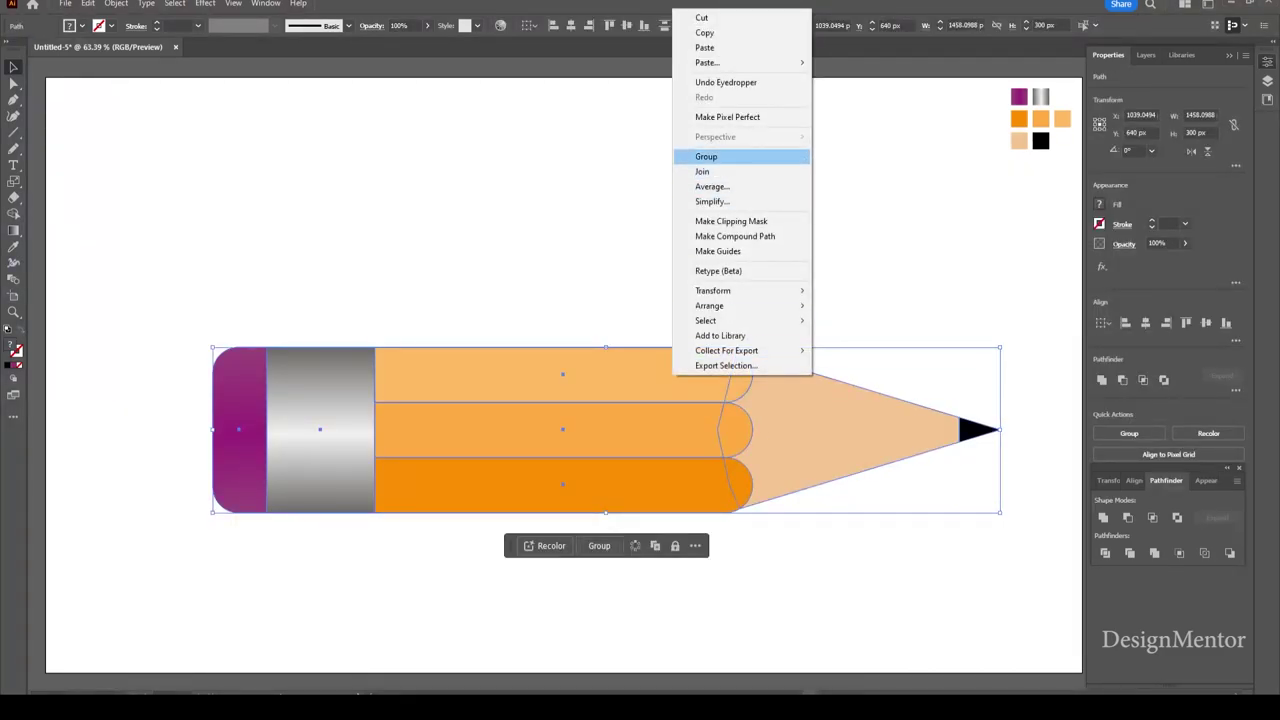
Group the pencil parts and rotate the group about 33 degrees clockwise
click(706, 156)
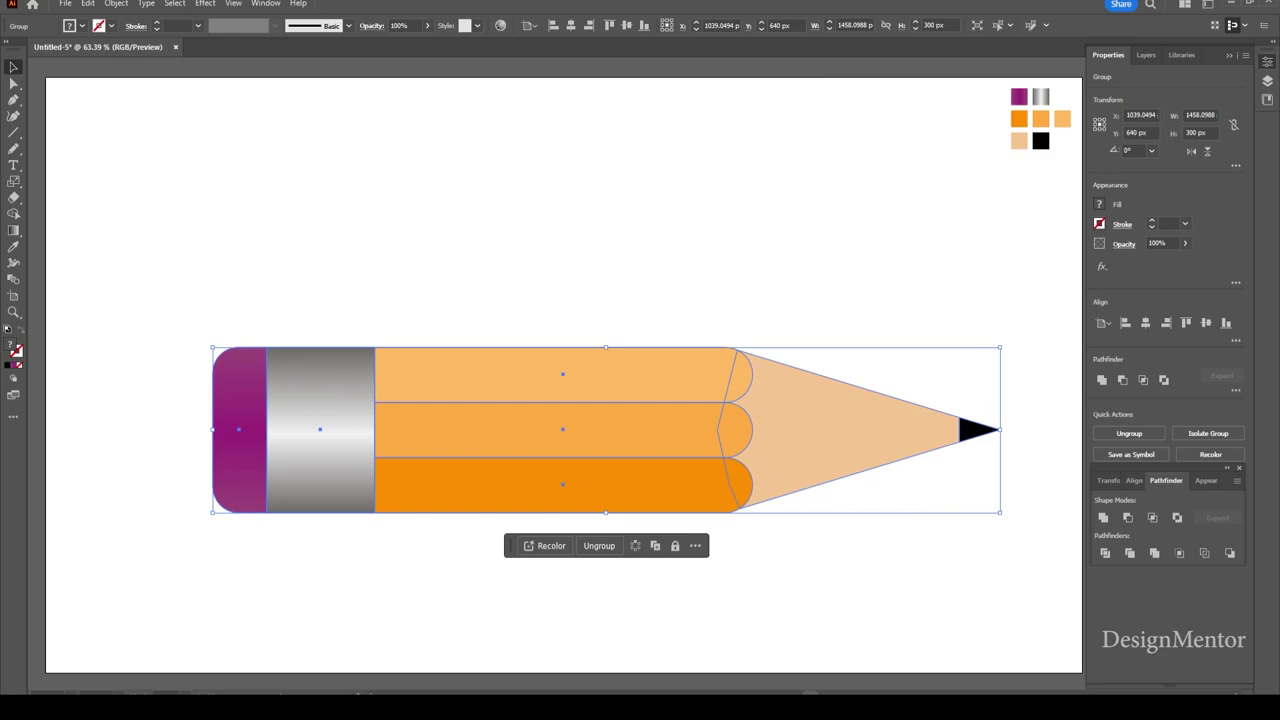
key(ctrl+shift+a)
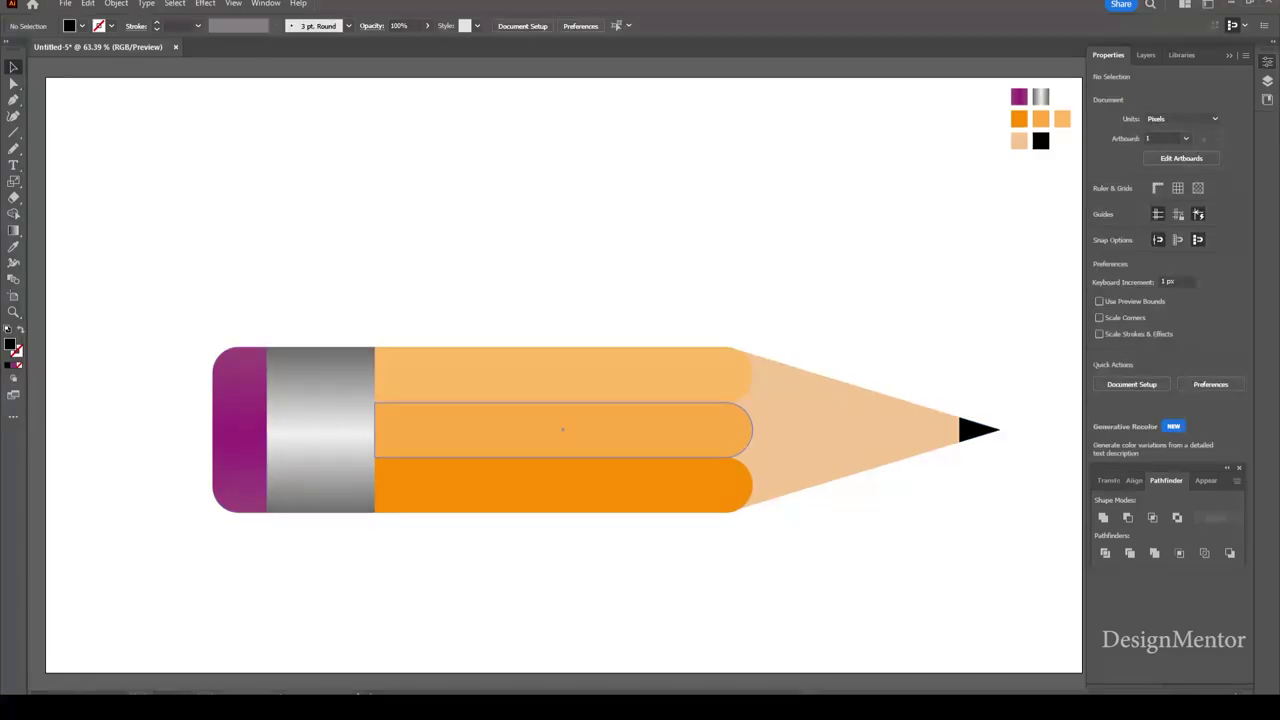
click(563, 429)
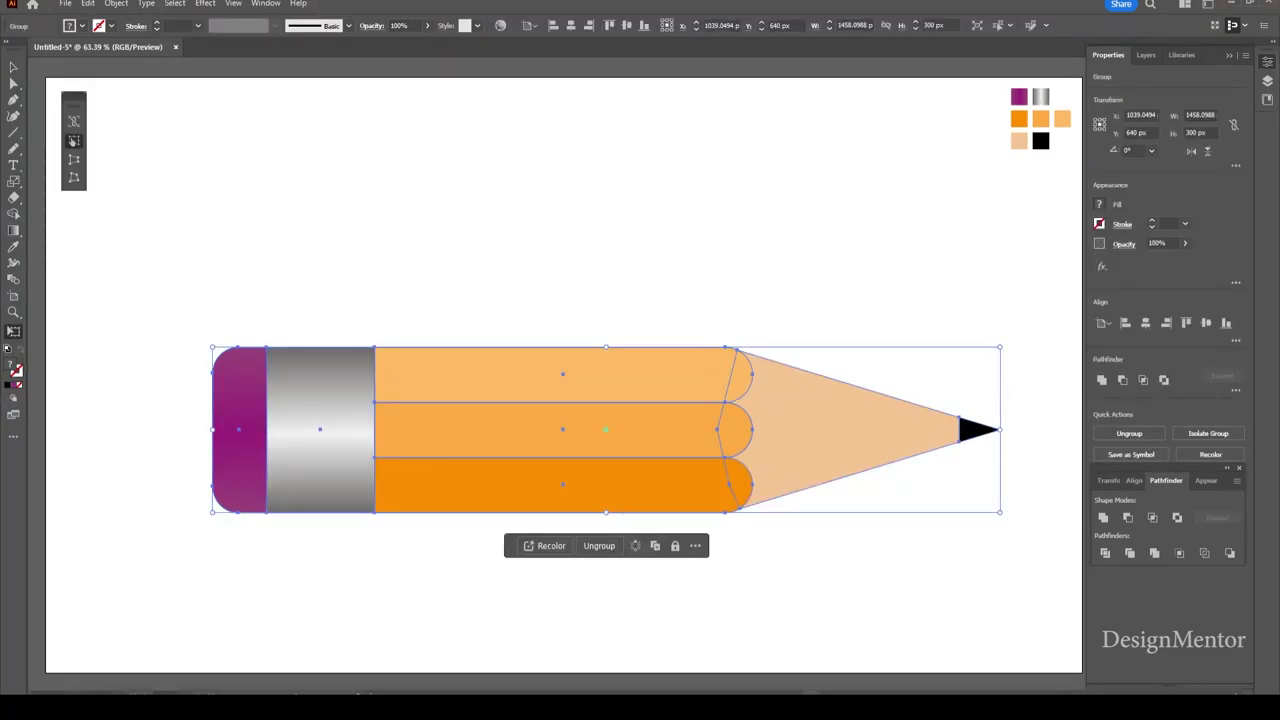
drag(1010, 345, 1035, 545)
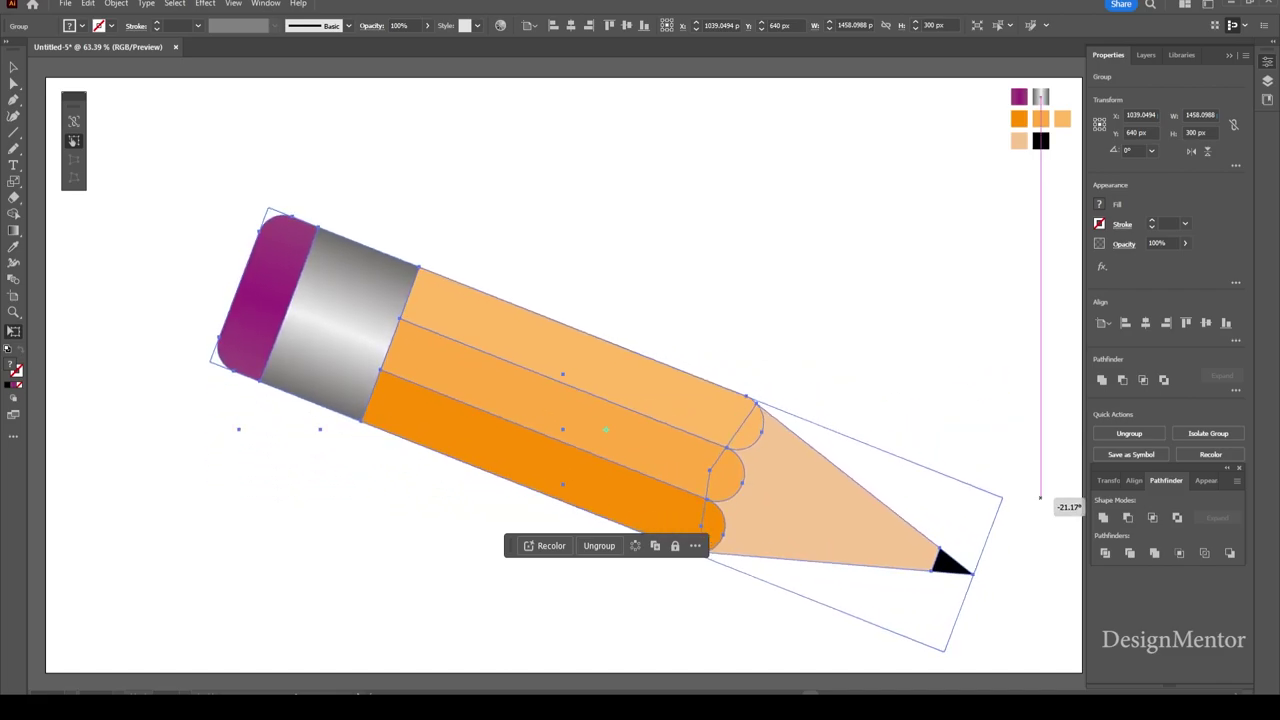
drag(1035, 545, 1019, 588)
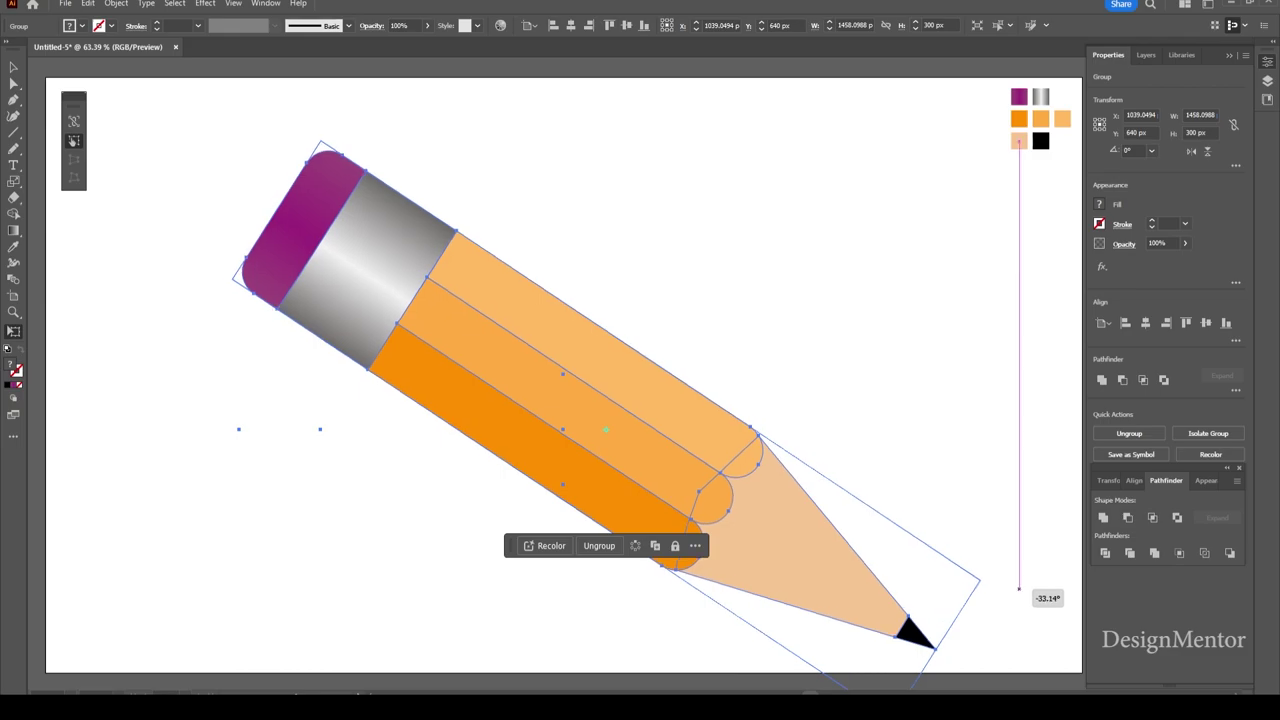
Centre the rotated pencil horizontally and vertically on the artboard
click(13, 67)
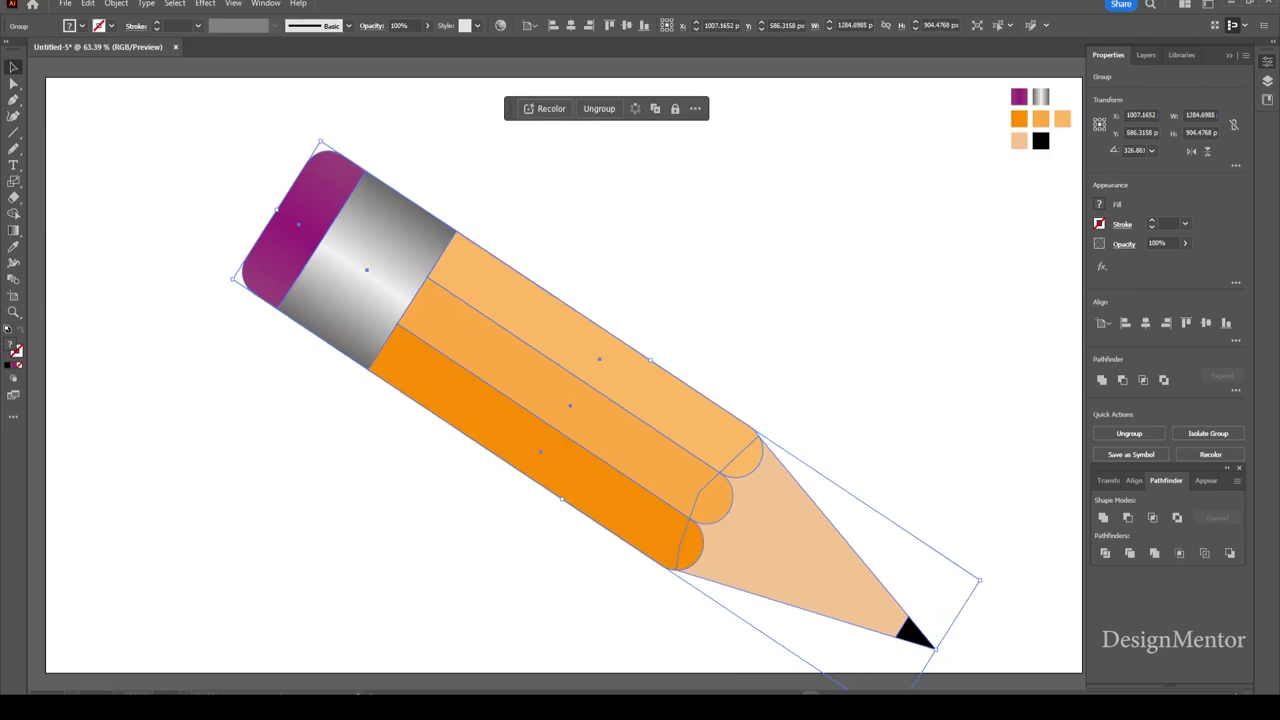
click(200, 450)
click(600, 350)
click(1145, 322)
click(1206, 322)
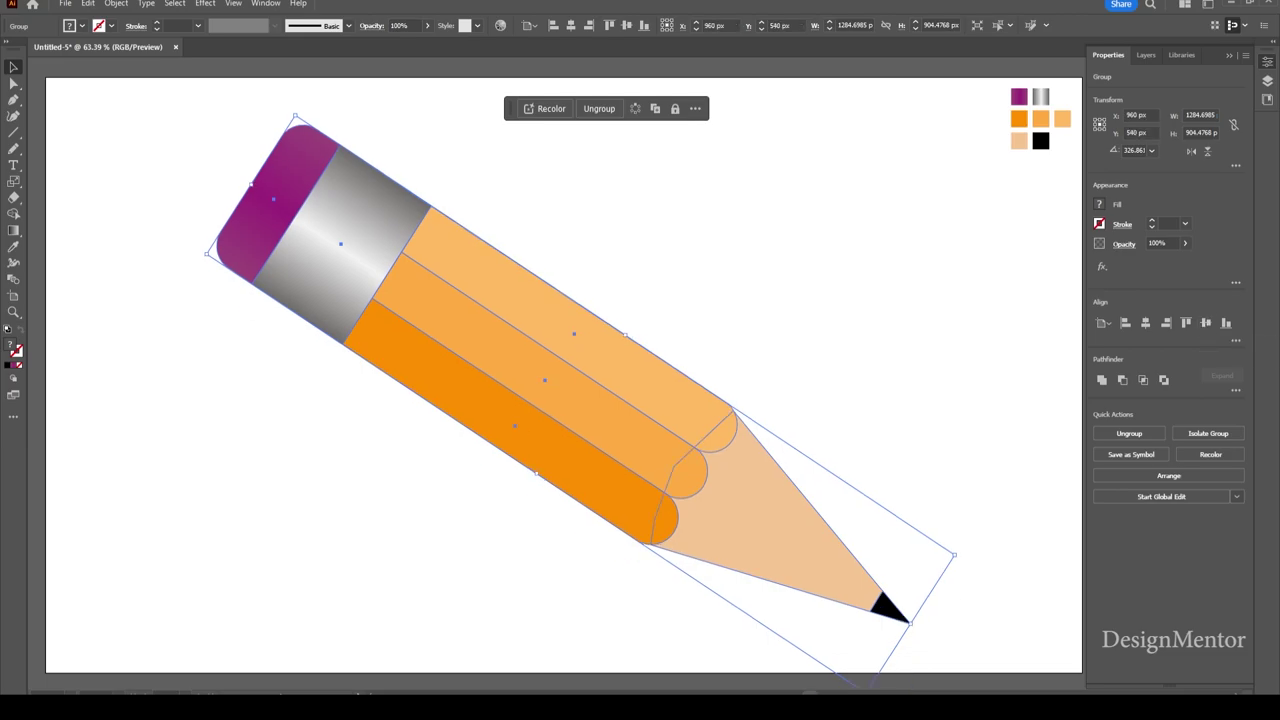
key(ctrl+shift+a)
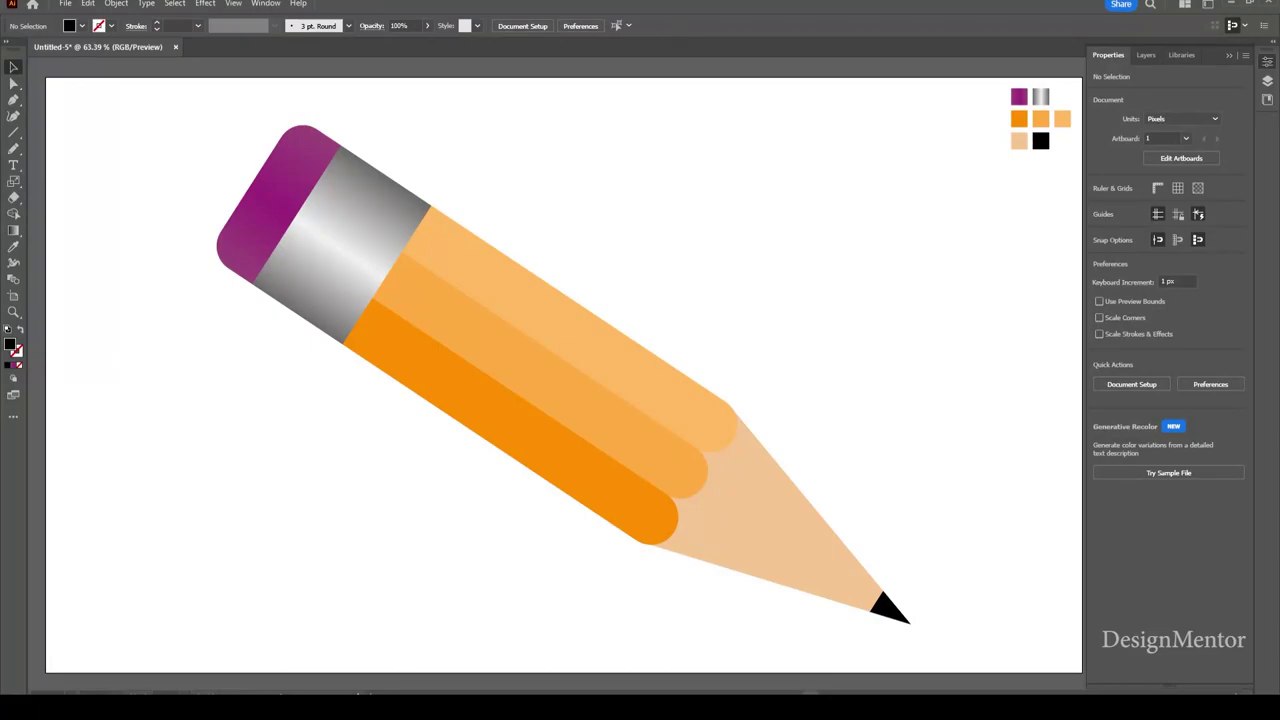
Choose the Pen tool with a white fill and start a shadow path, then abandon it
click(13, 100)
click(81, 25)
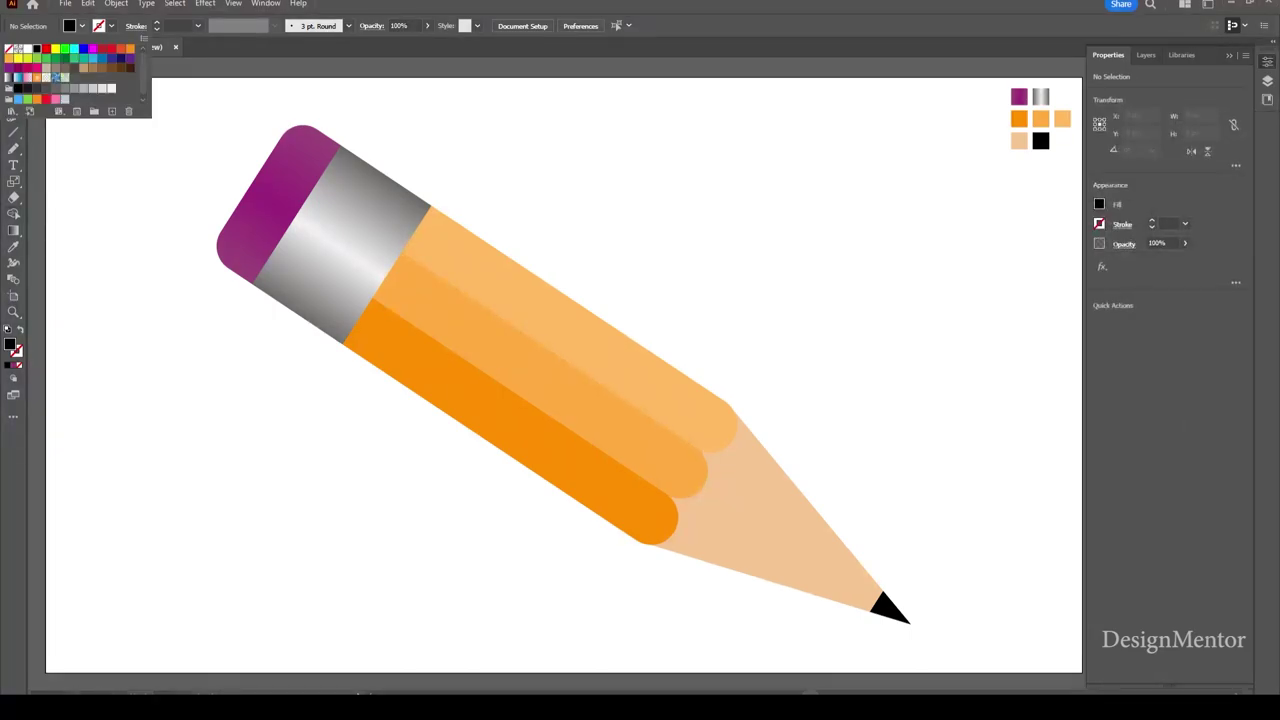
click(27, 48)
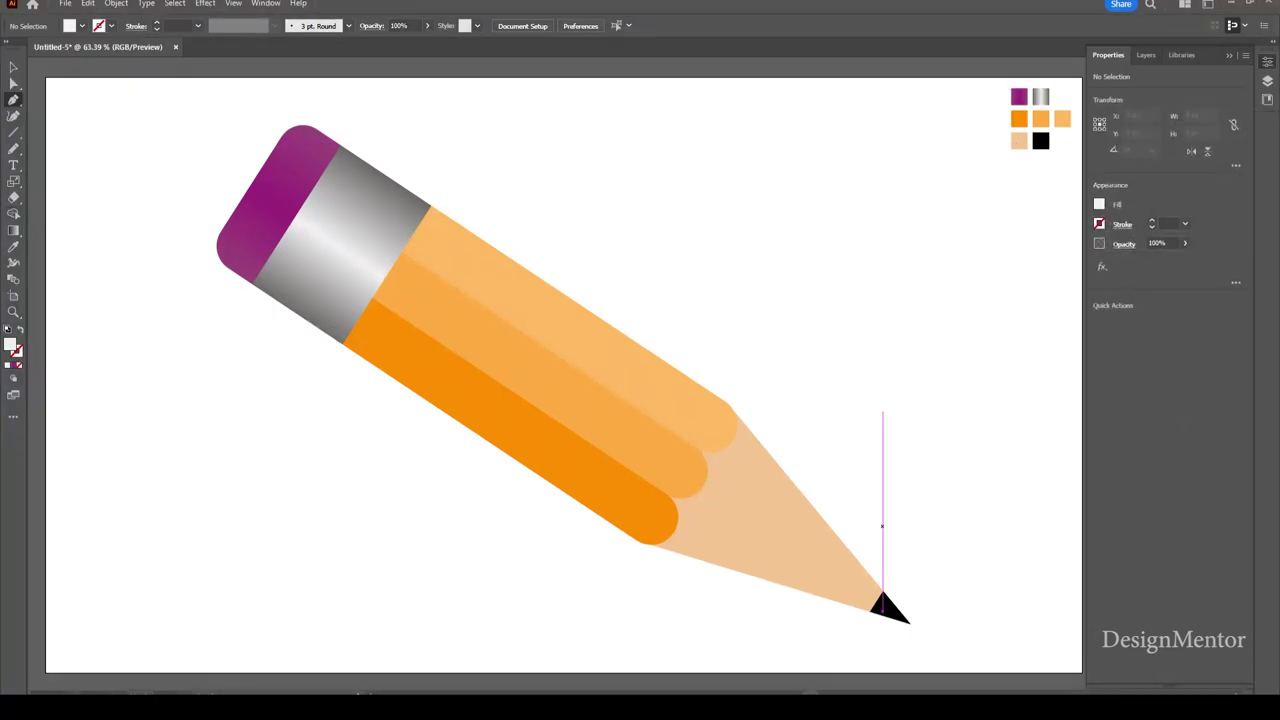
click(908, 620)
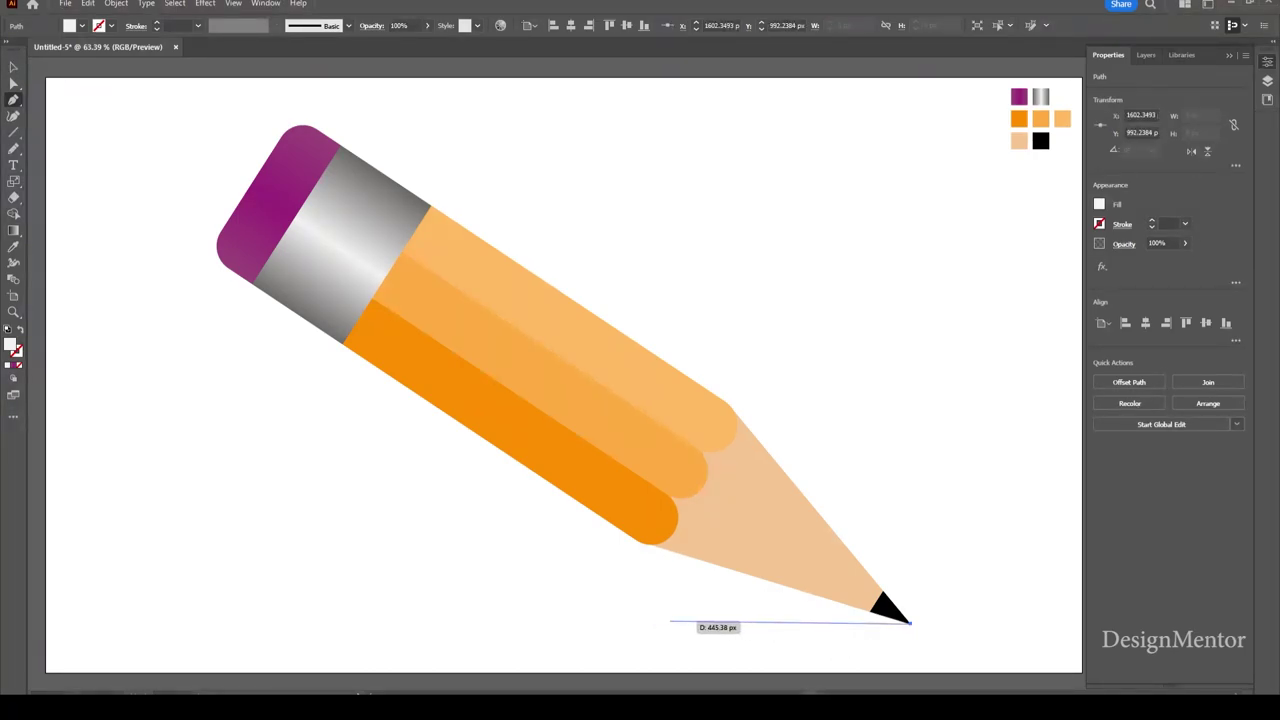
click(670, 621)
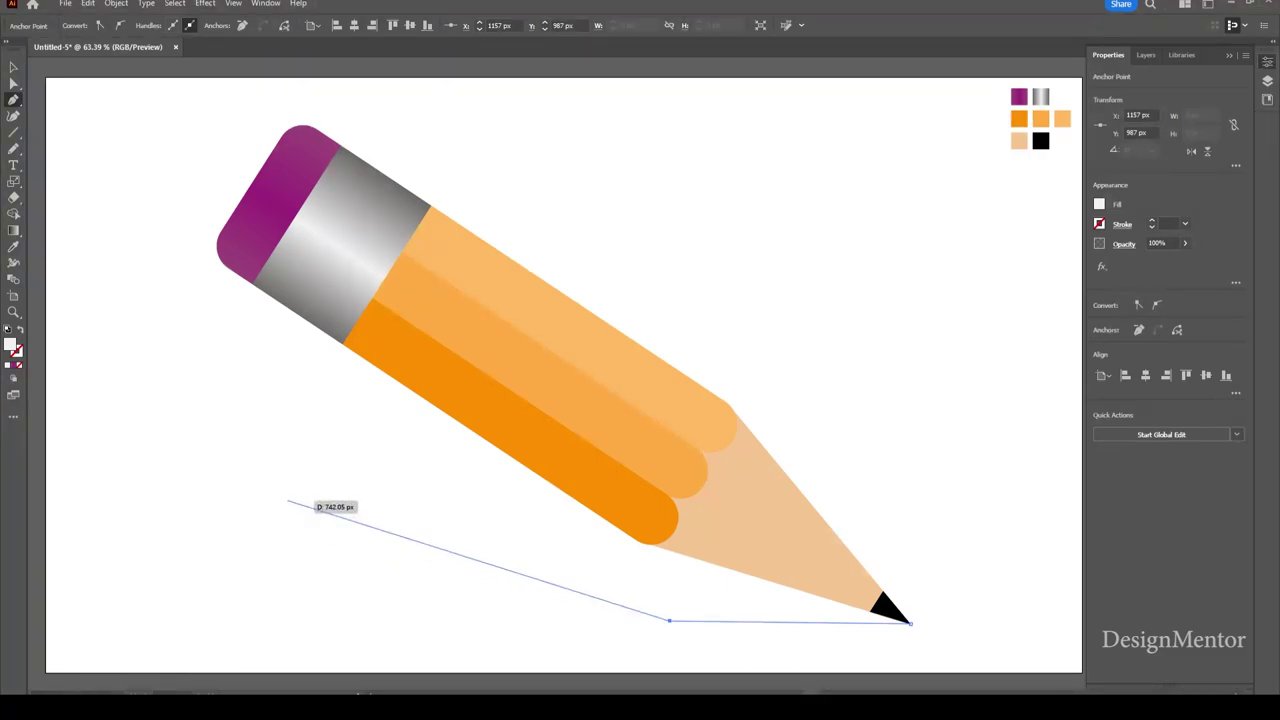
key(Escape)
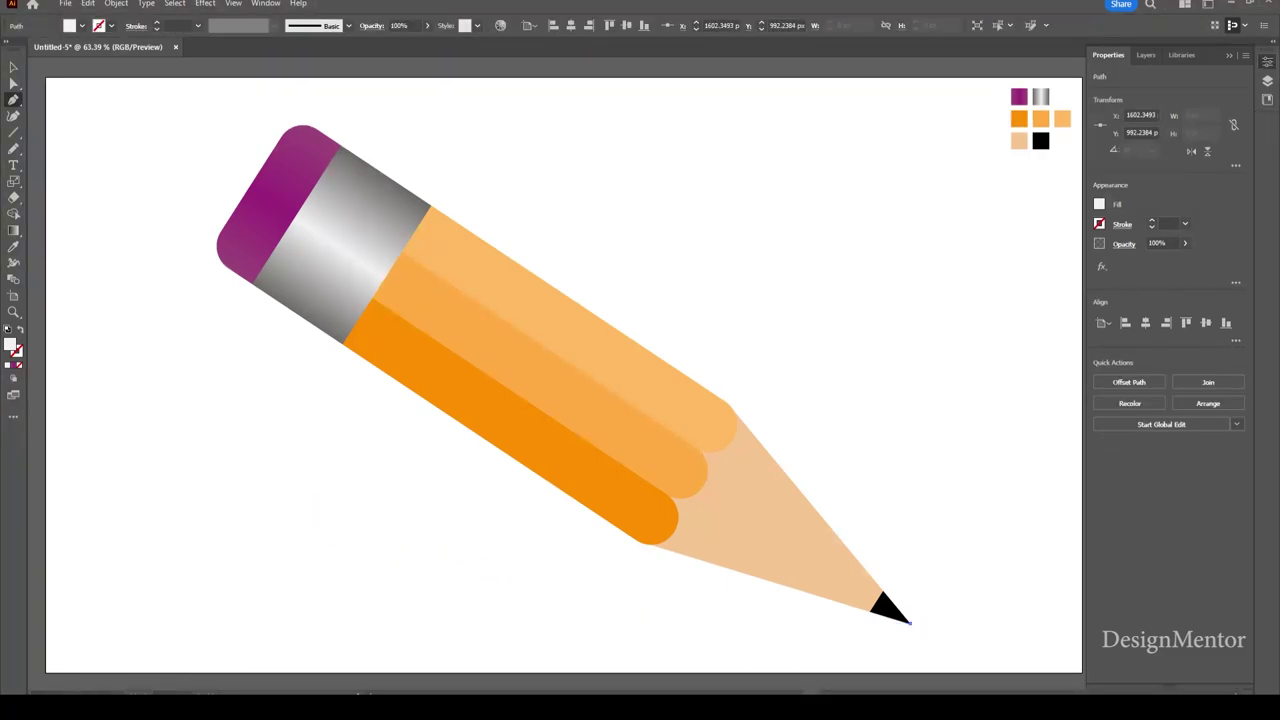
ctrl+click(910, 638)
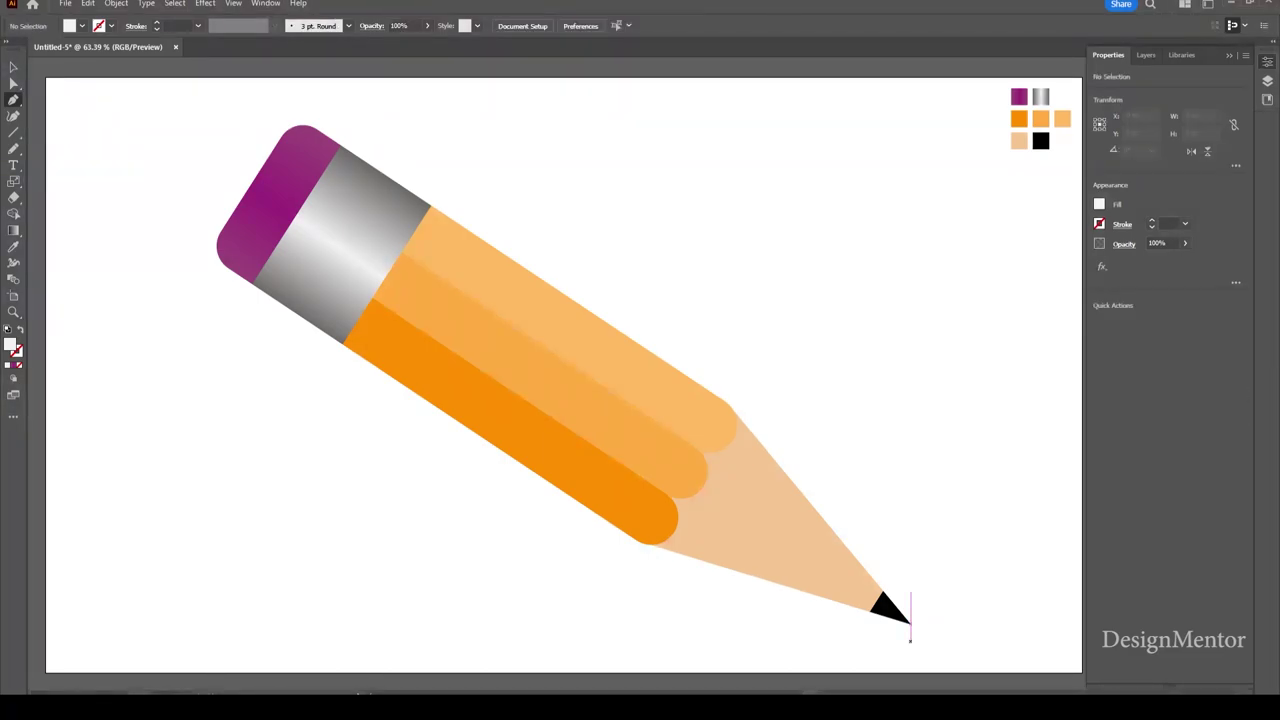
Draw a closed shadow outline from the pencil tip out to the lower left and back
click(910, 622)
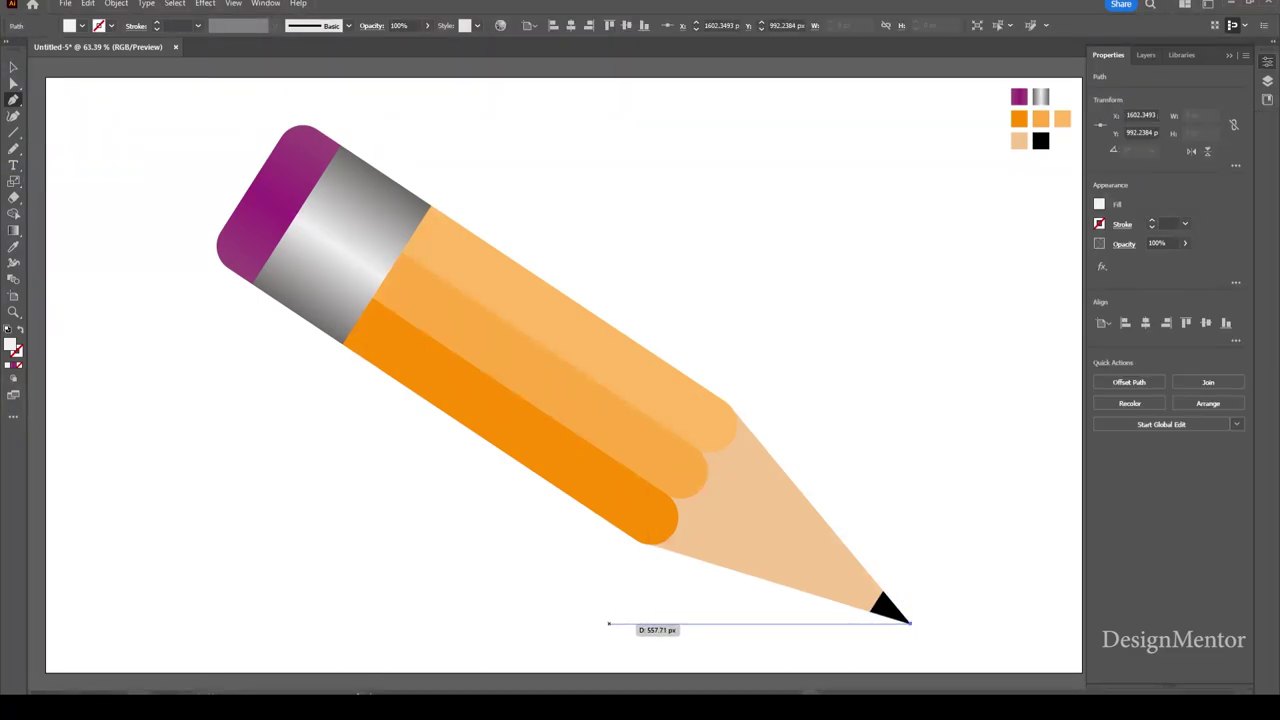
click(608, 623)
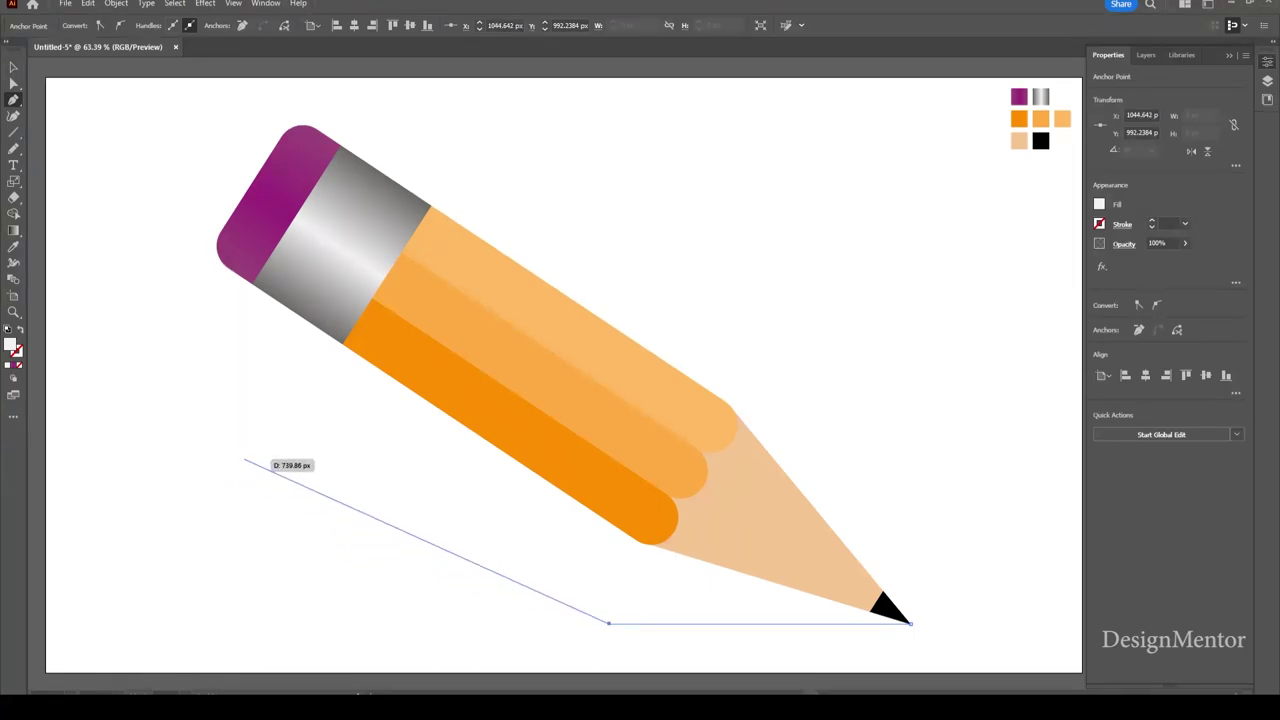
click(212, 470)
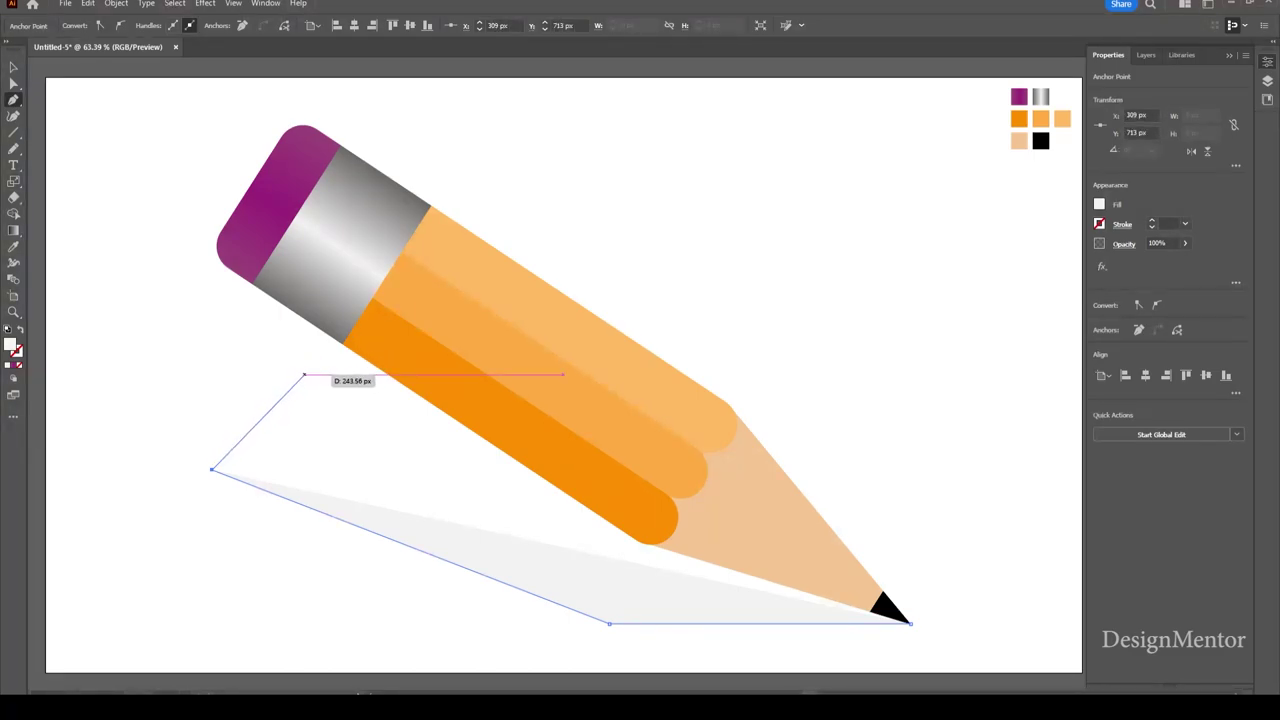
click(305, 375)
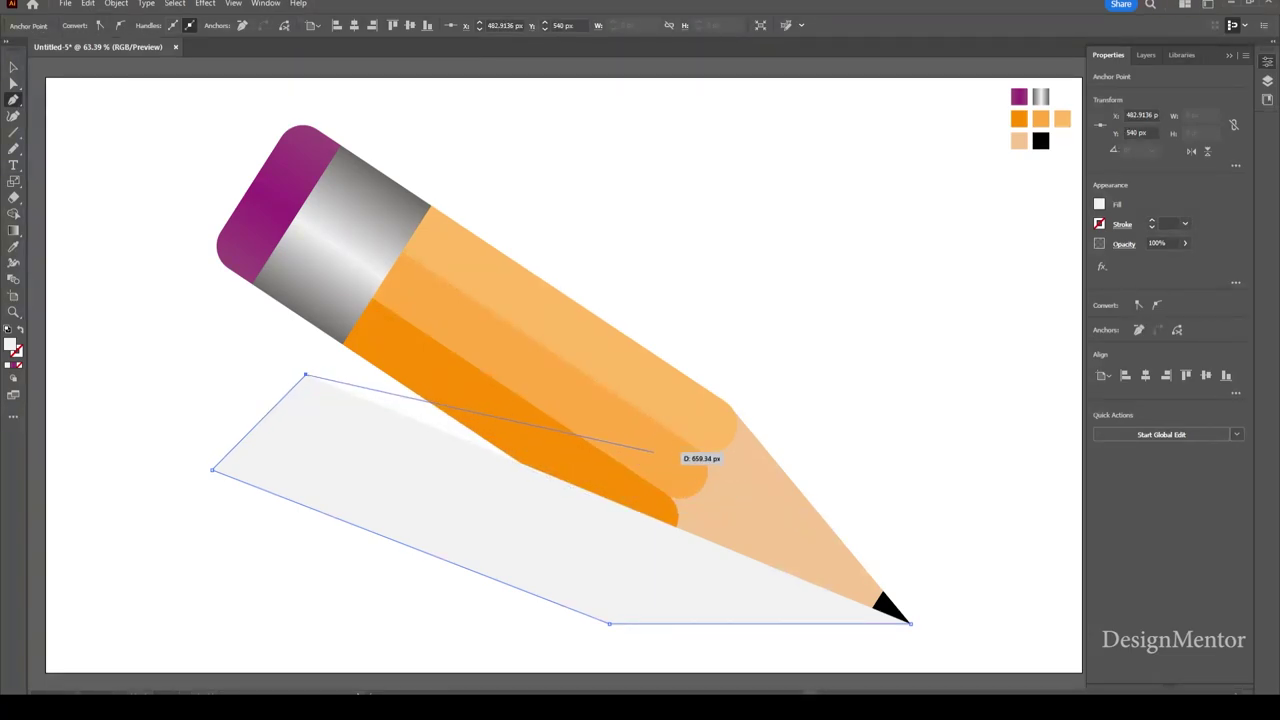
click(653, 452)
click(909, 622)
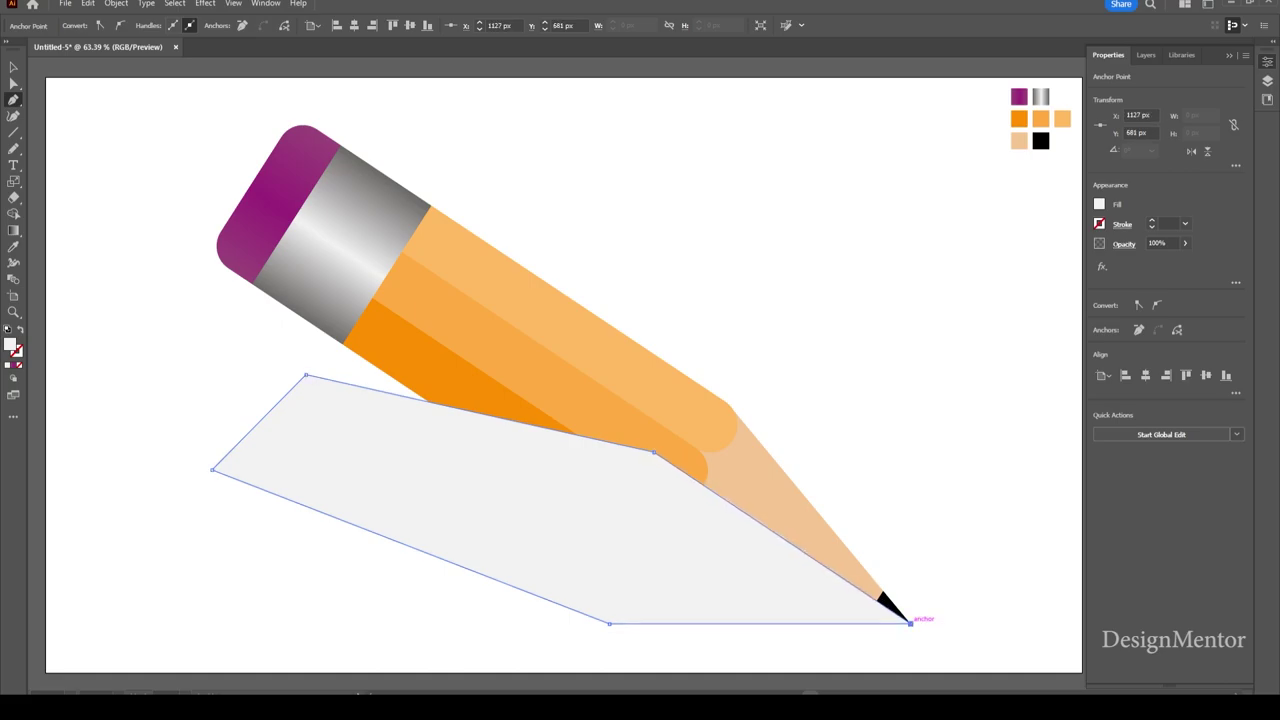
key(v)
right_click(558, 176)
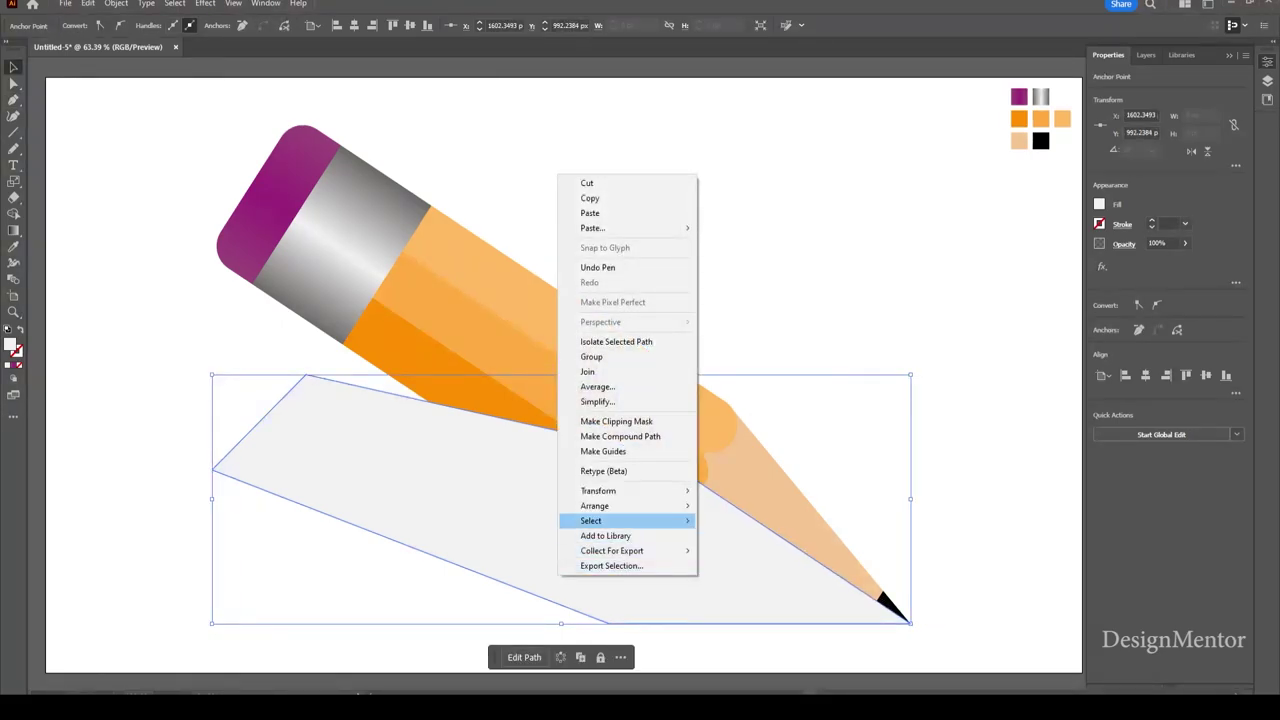
Send the shadow shape behind the pencil
mouse_move(595, 505)
click(745, 550)
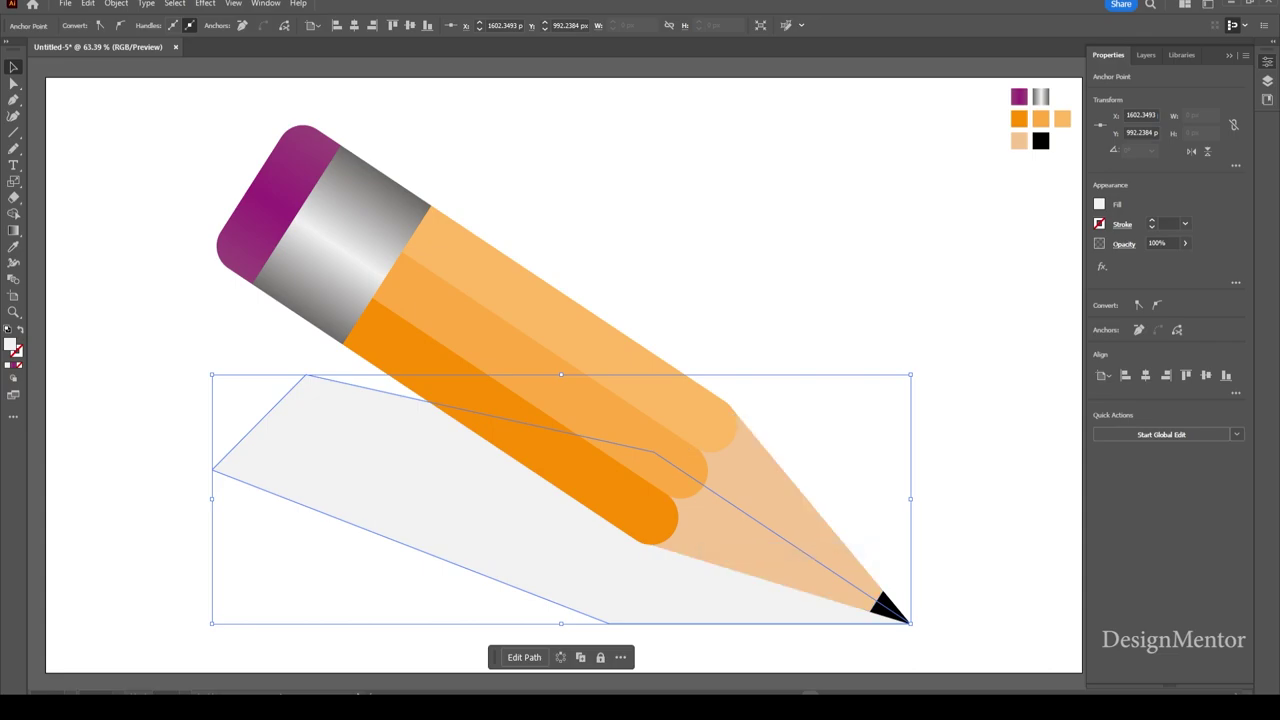
click(960, 300)
click(400, 560)
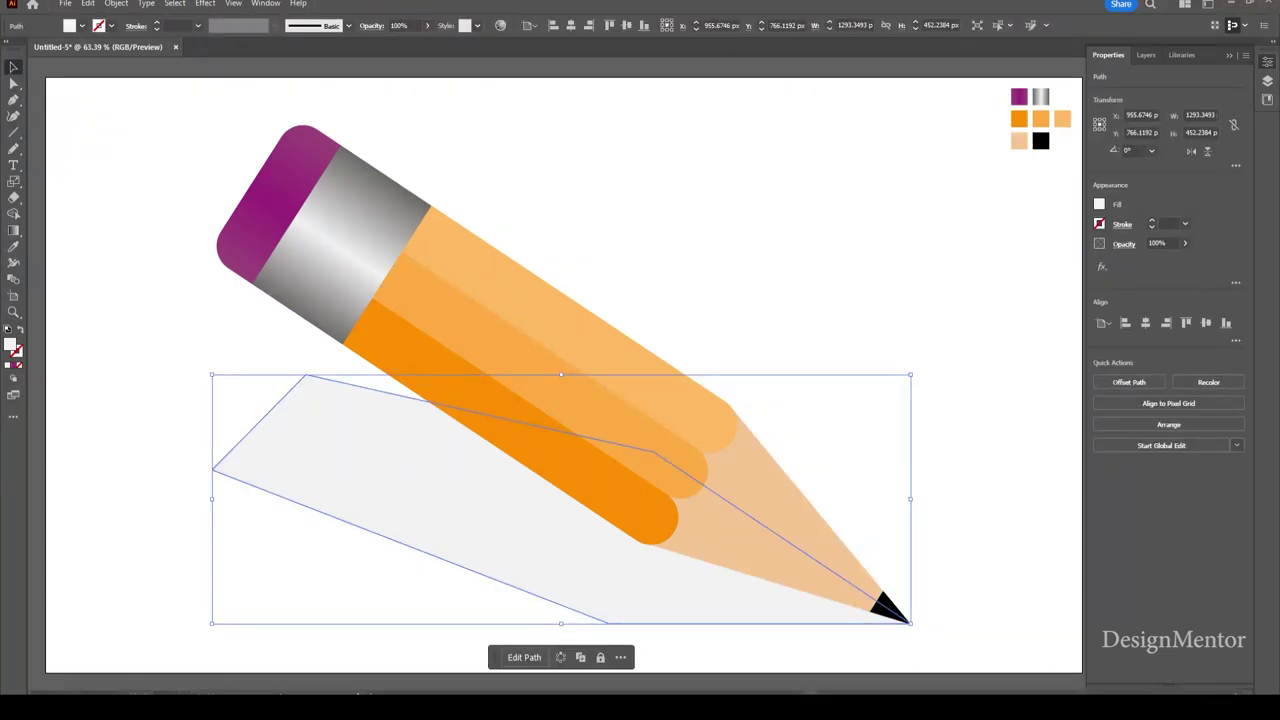
key(ctrl+shift+a)
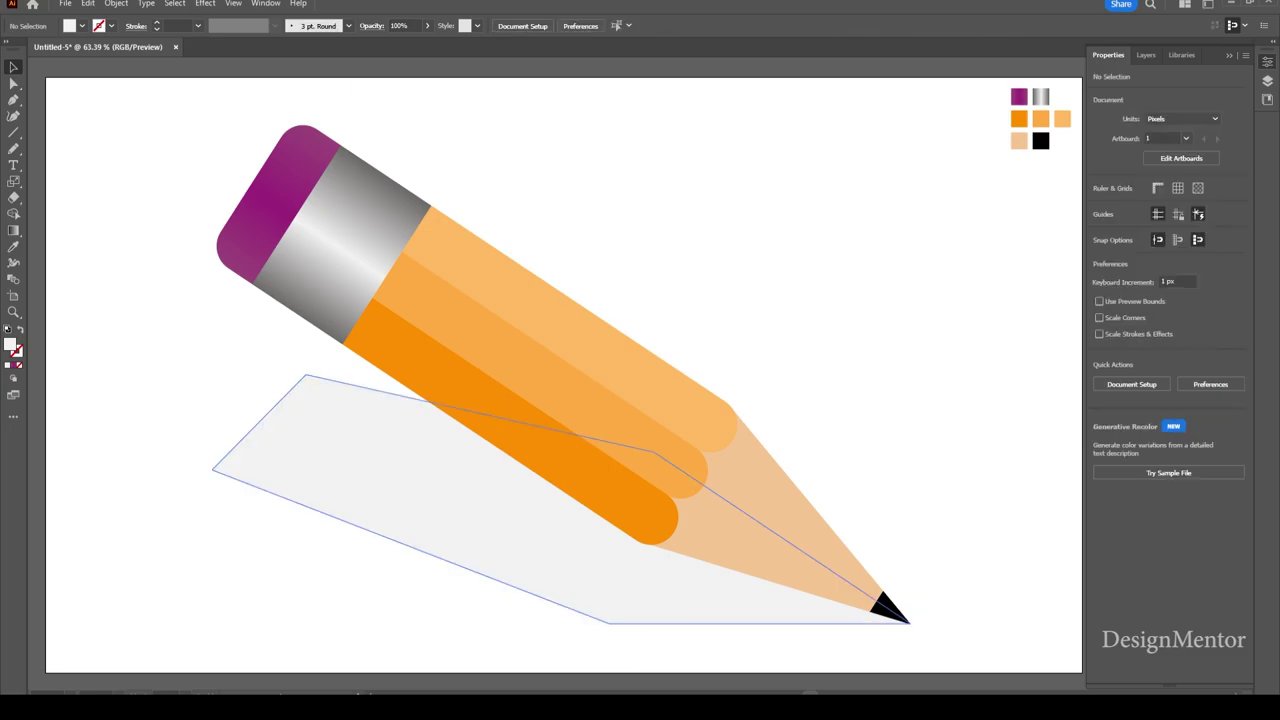
key(ctrl+z)
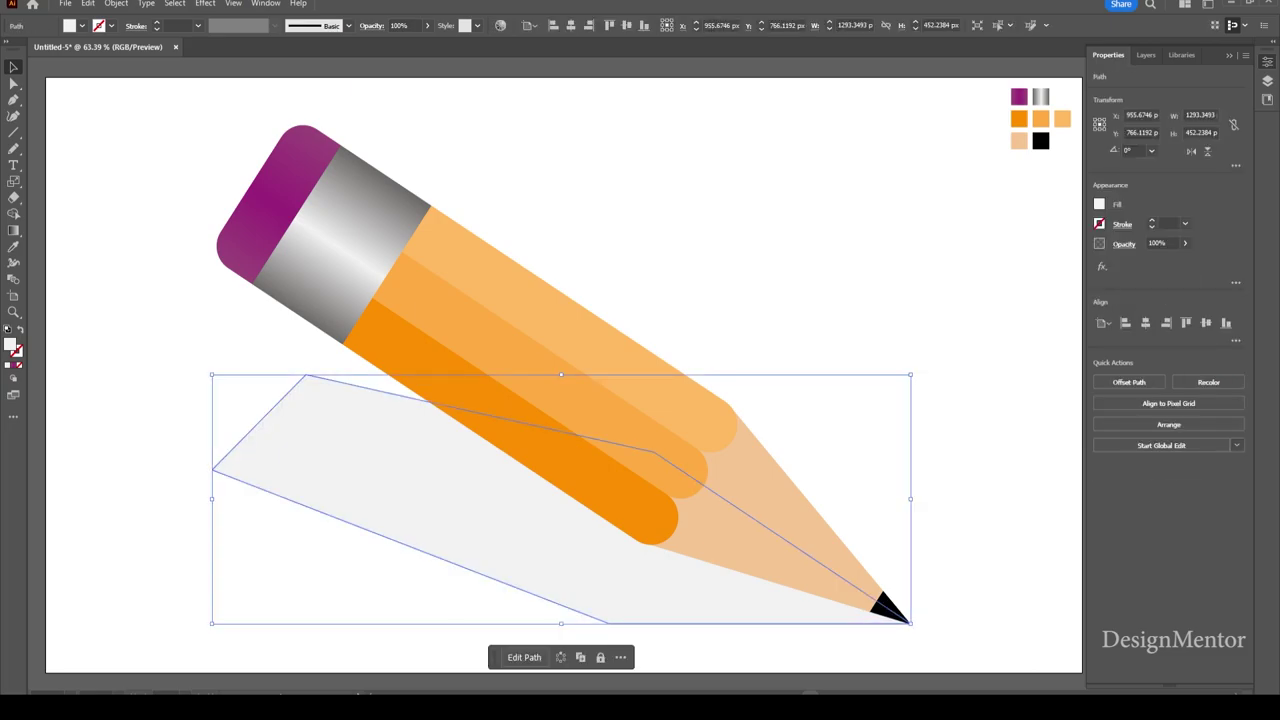
Try the shadow at 20% and then 42% opacity, previewing each
text(20)
key(Return)
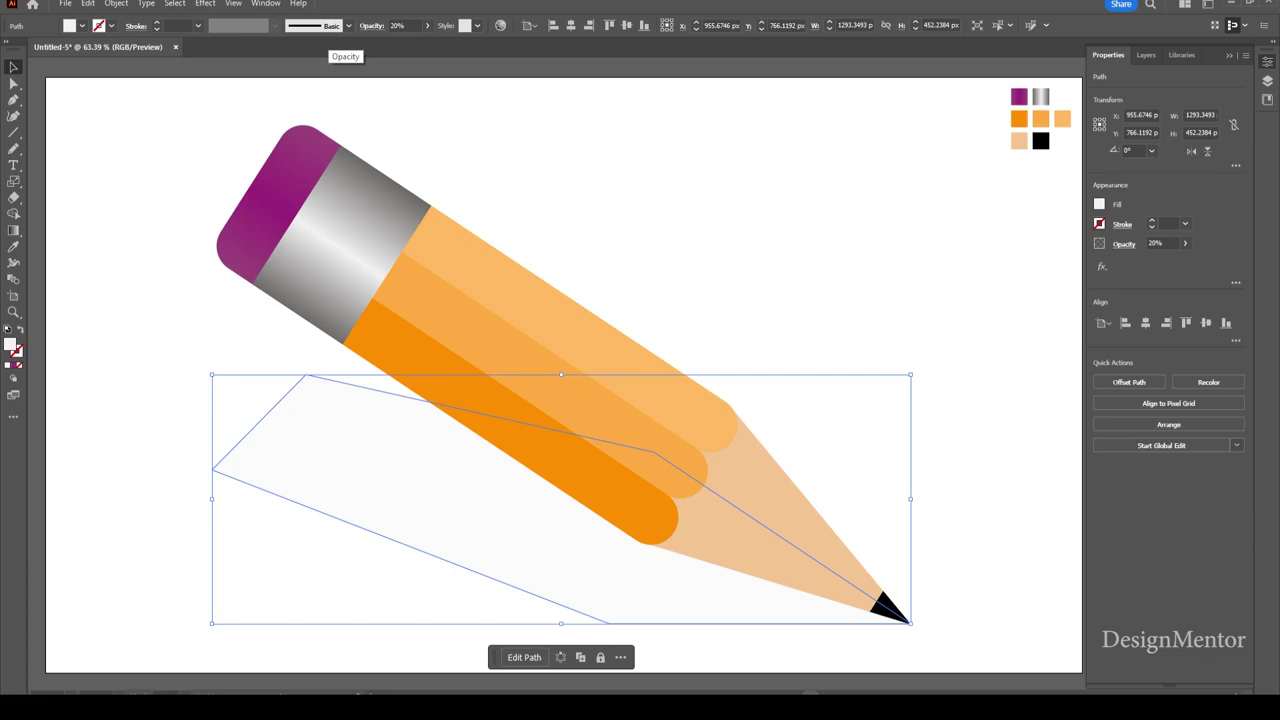
key(ctrl+shift+a)
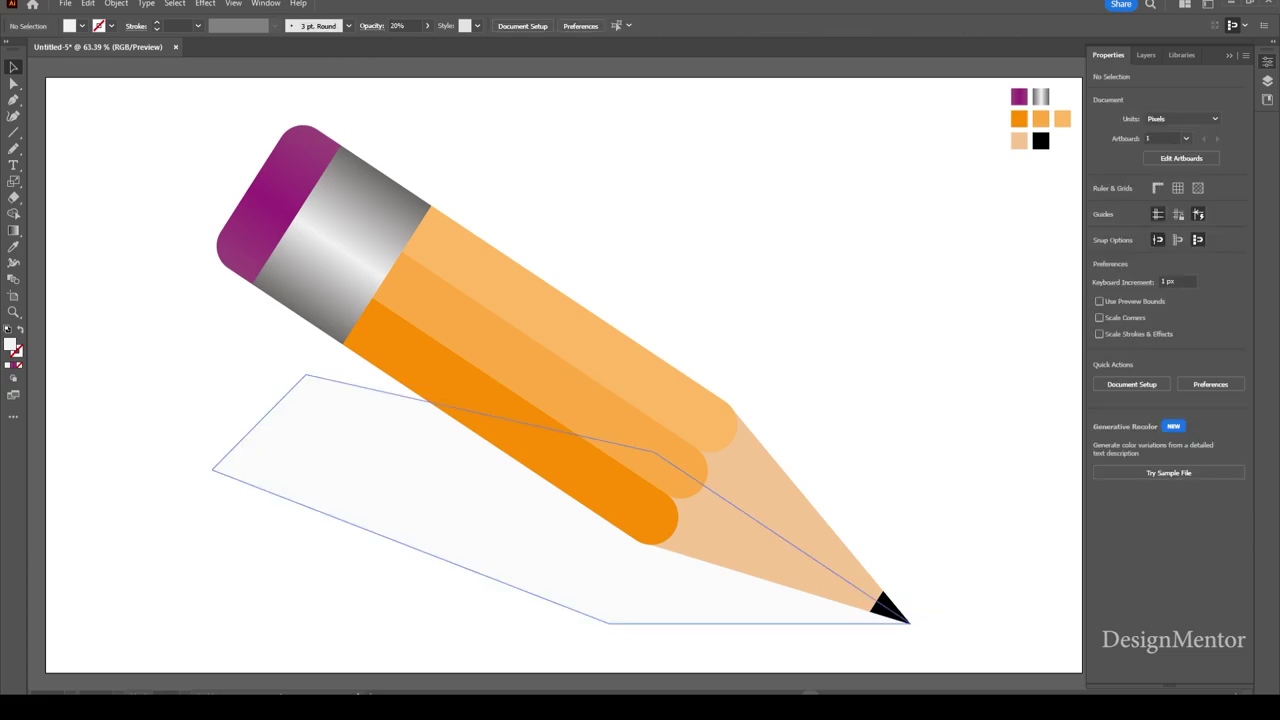
key(ctrl+z)
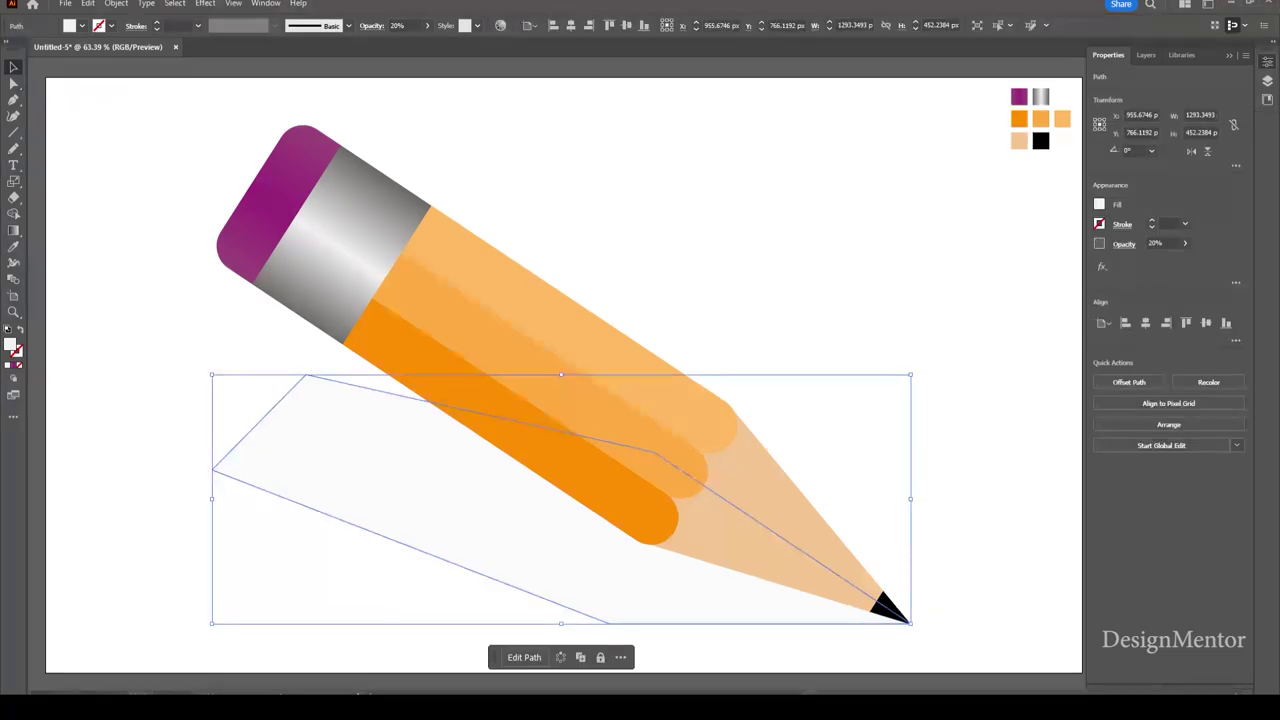
click(427, 25)
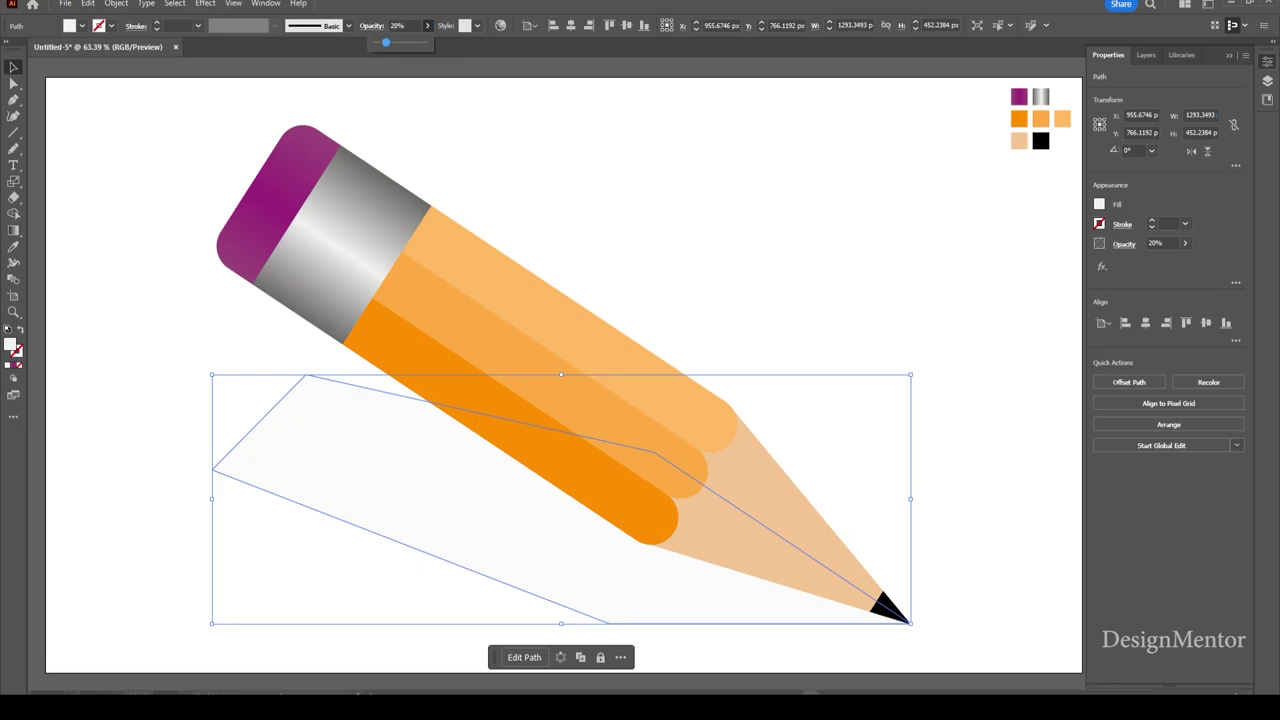
drag(386, 42, 397, 42)
key(ctrl+h)
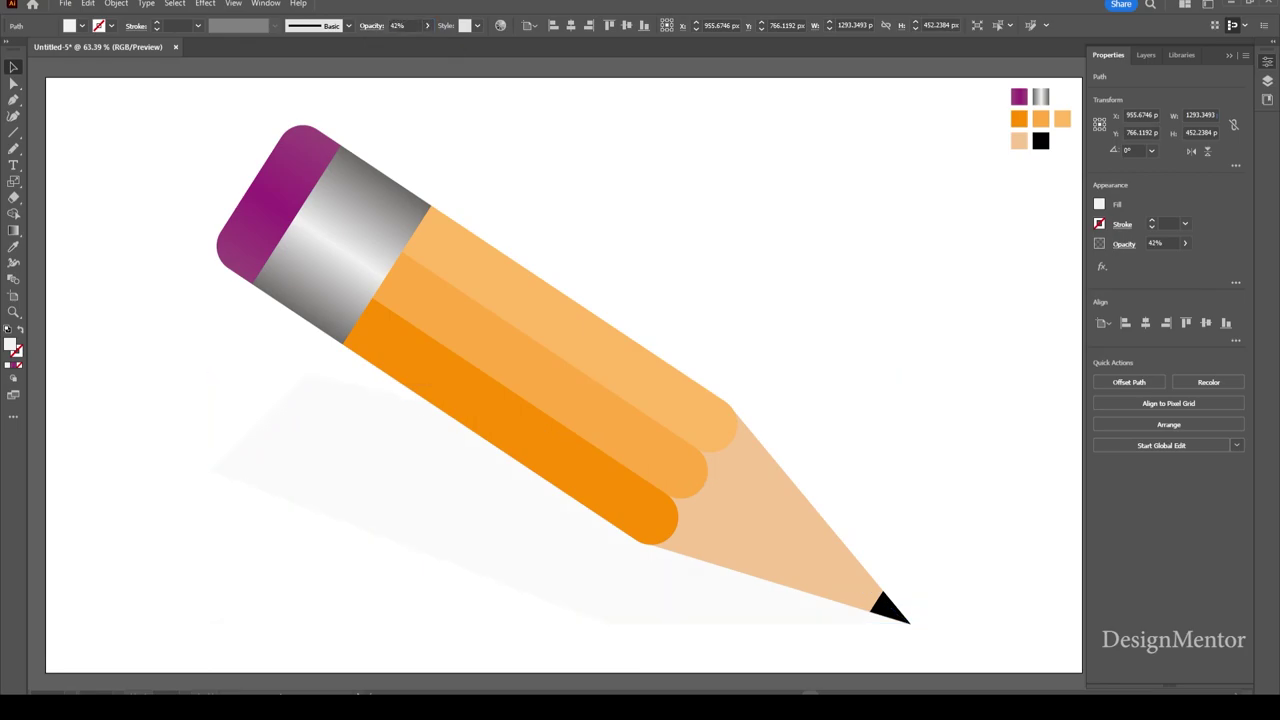
key(ctrl+shift+a)
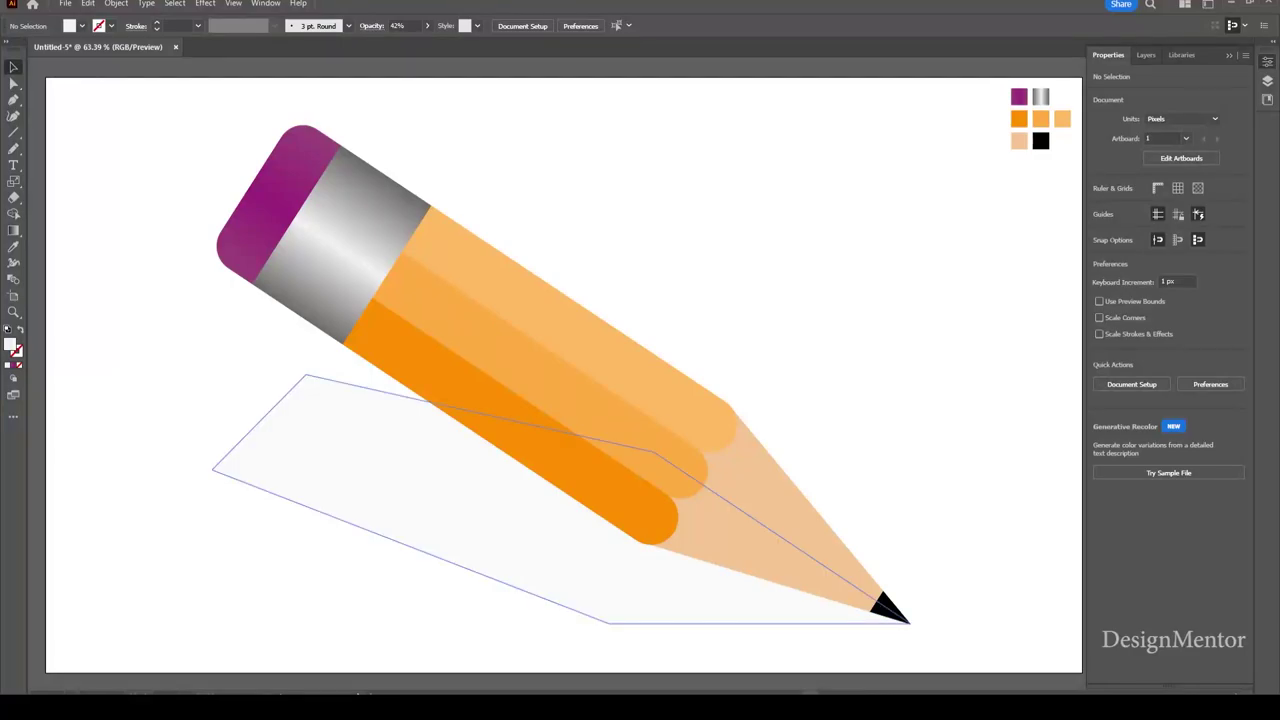
Give the shadow a light grey fill at 20% opacity
click(380, 500)
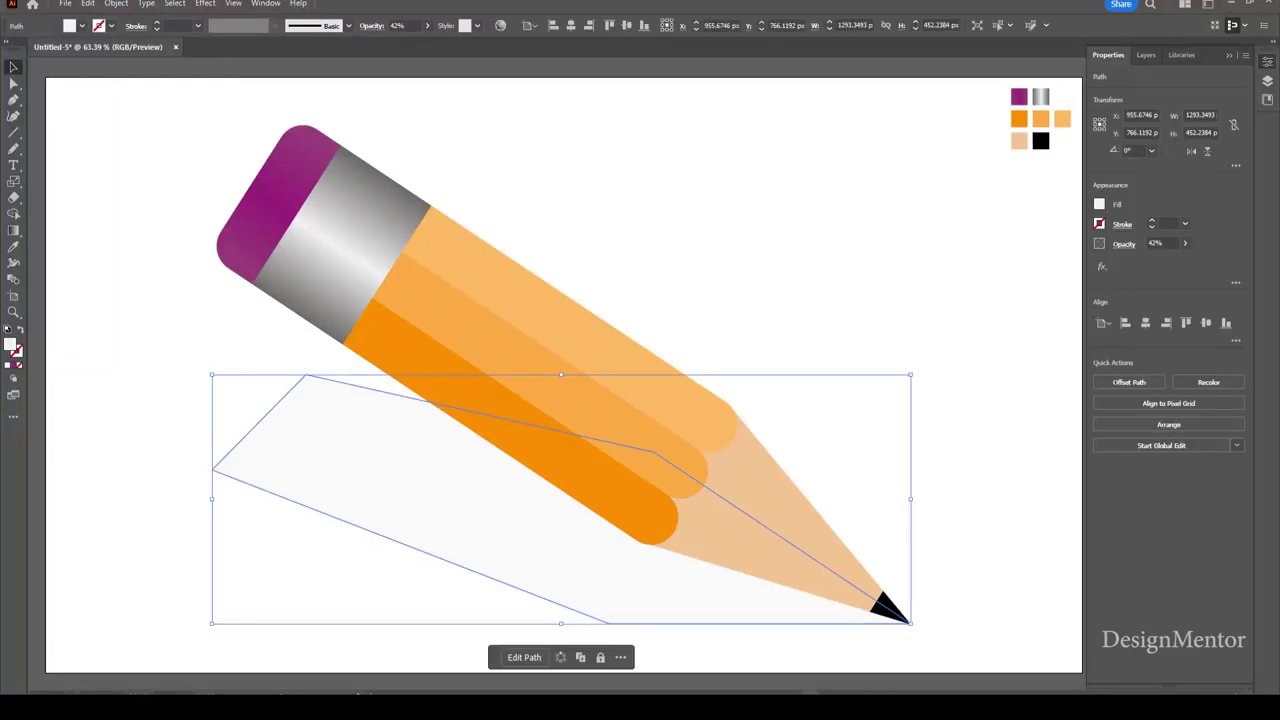
click(81, 25)
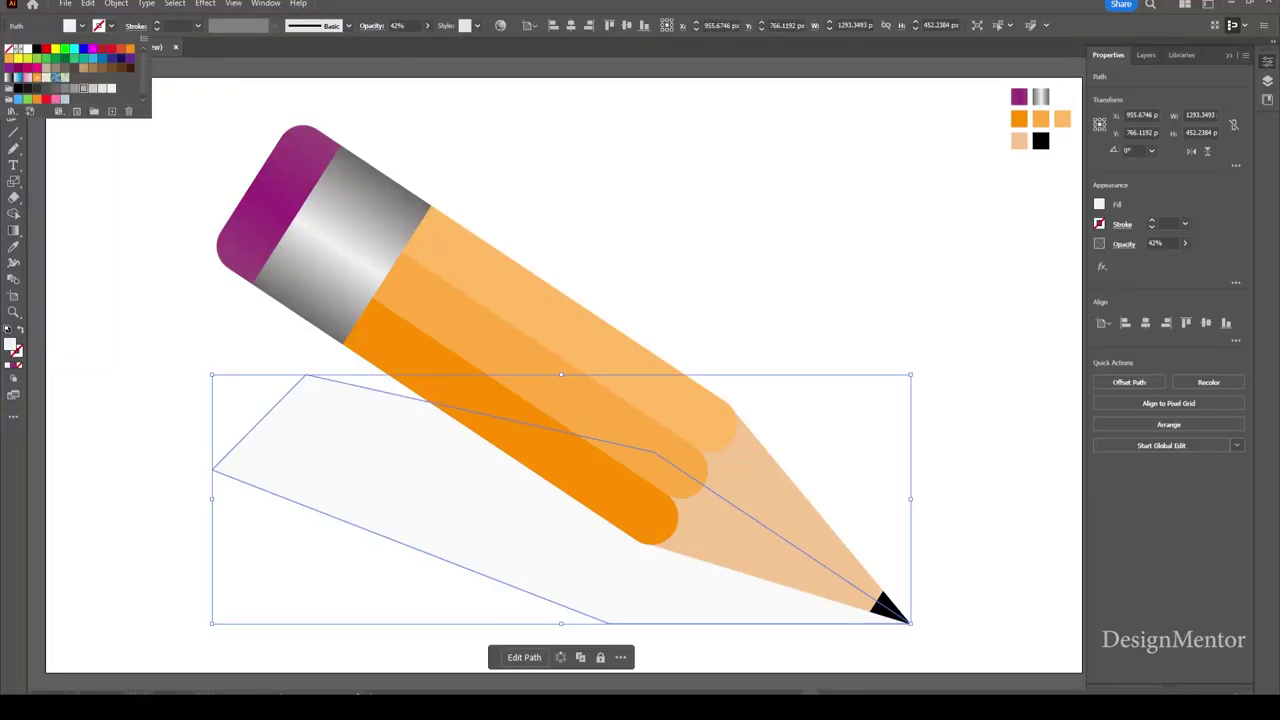
click(84, 88)
click(93, 88)
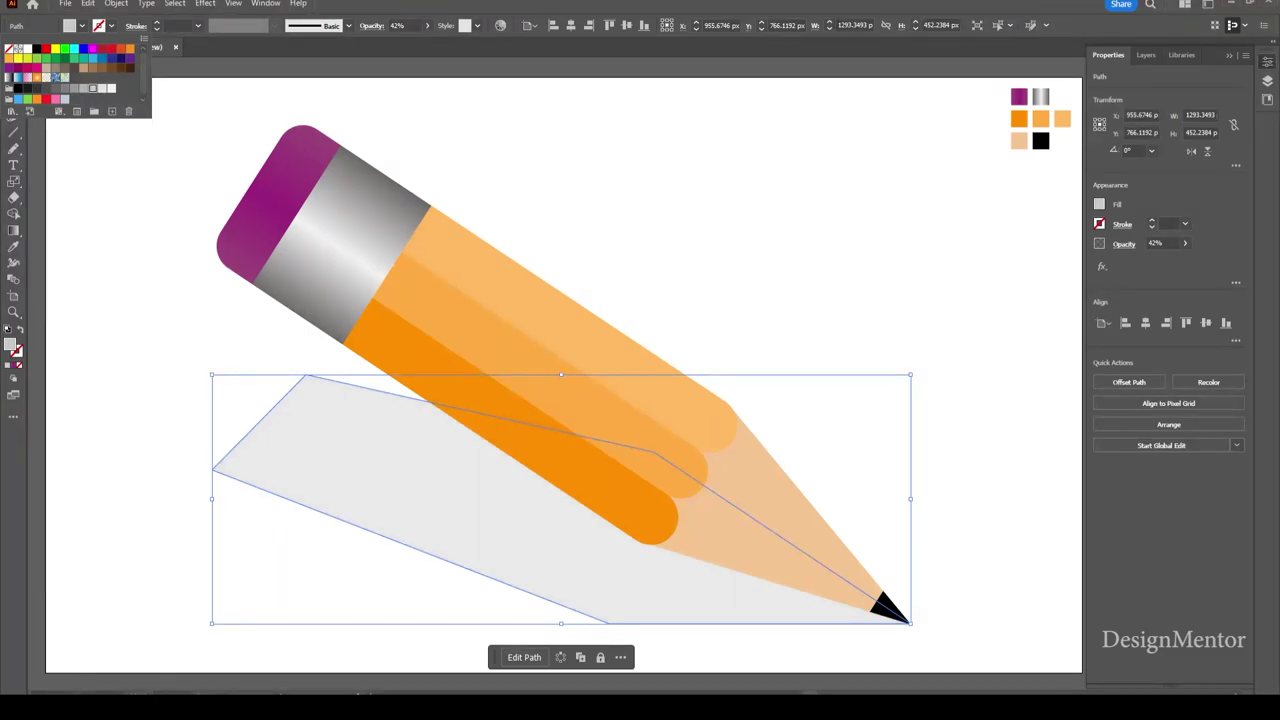
click(397, 25)
text(20)
key(Return)
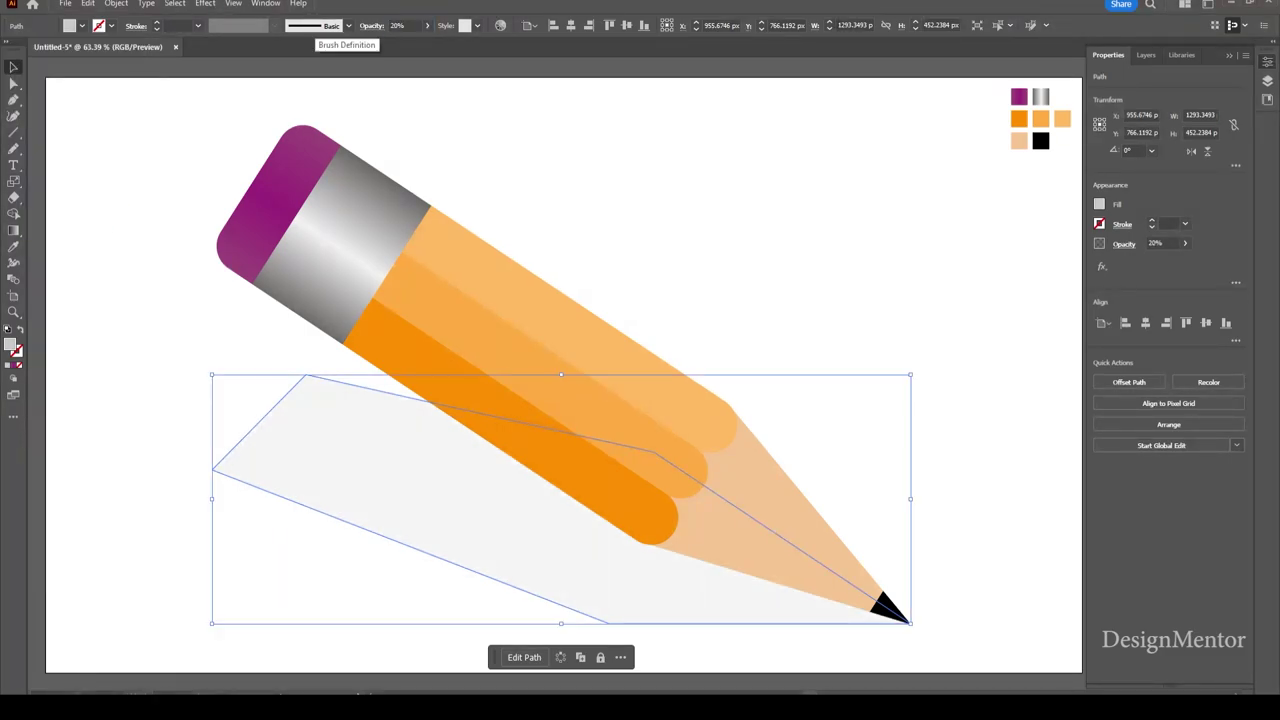
click(980, 300)
Lower the shadow opacity to 10% and deselect to view it
click(380, 540)
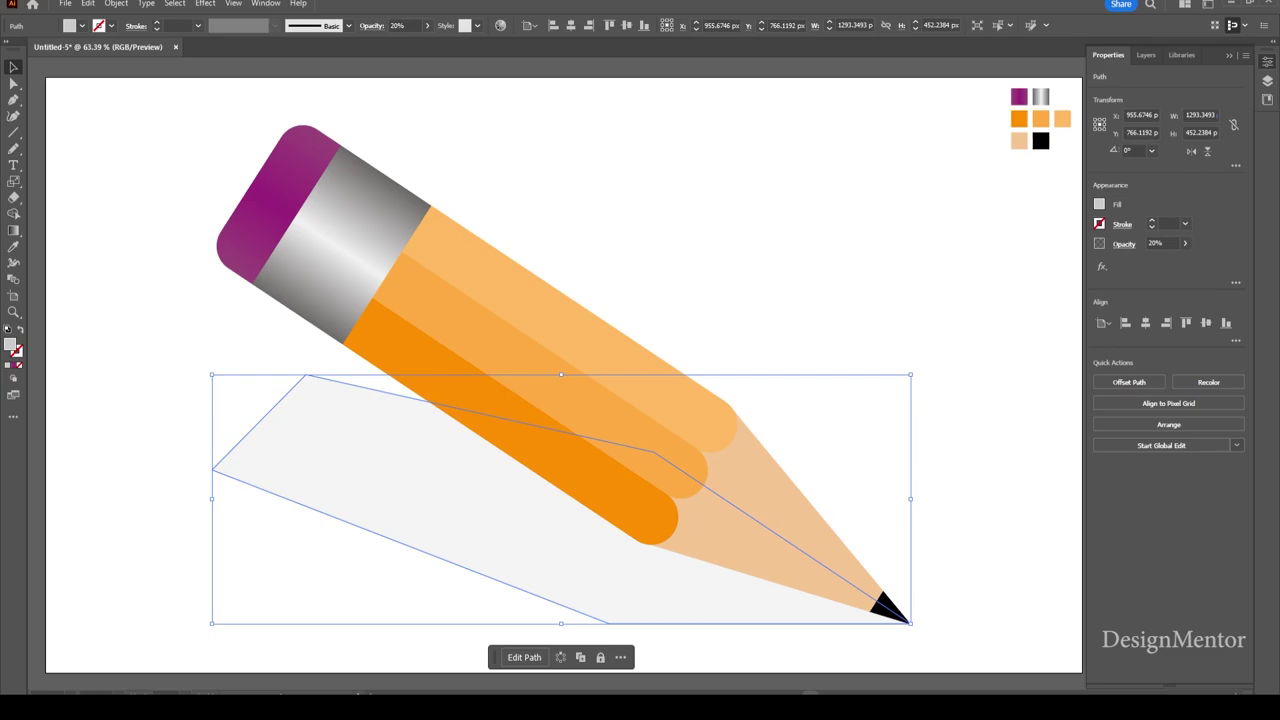
click(397, 25)
text(10)
key(Return)
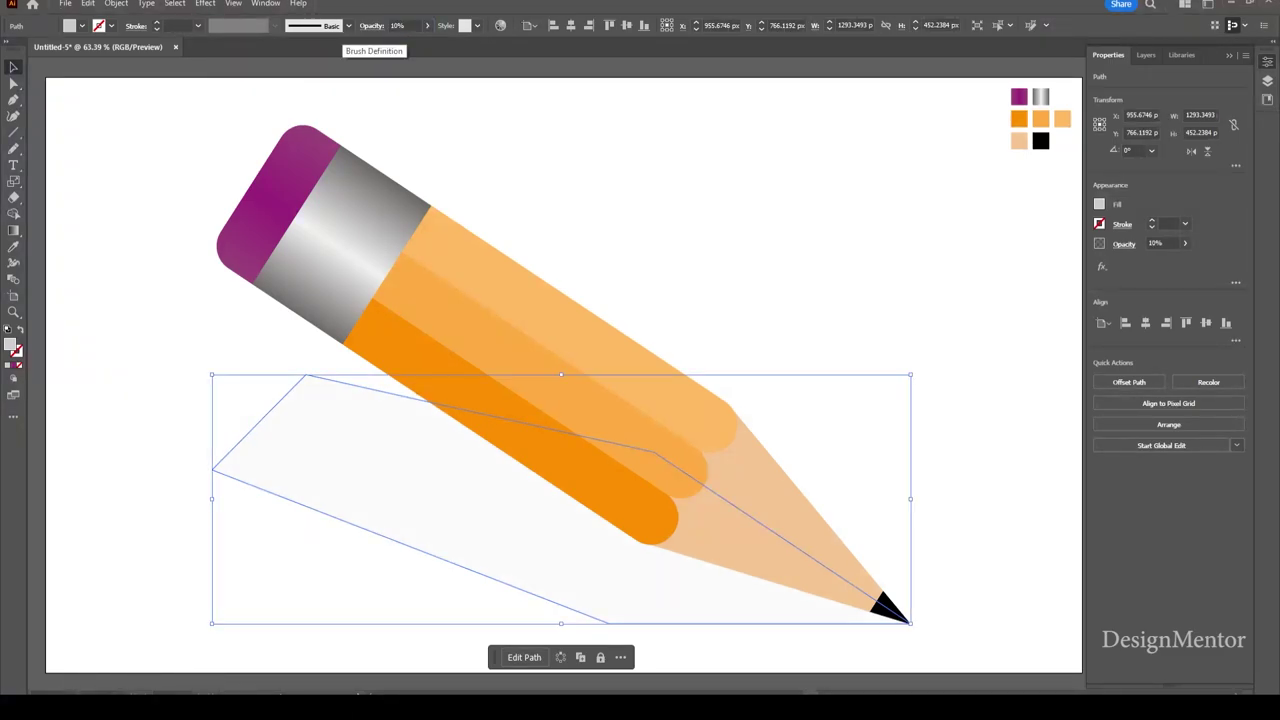
key(ctrl+shift+a)
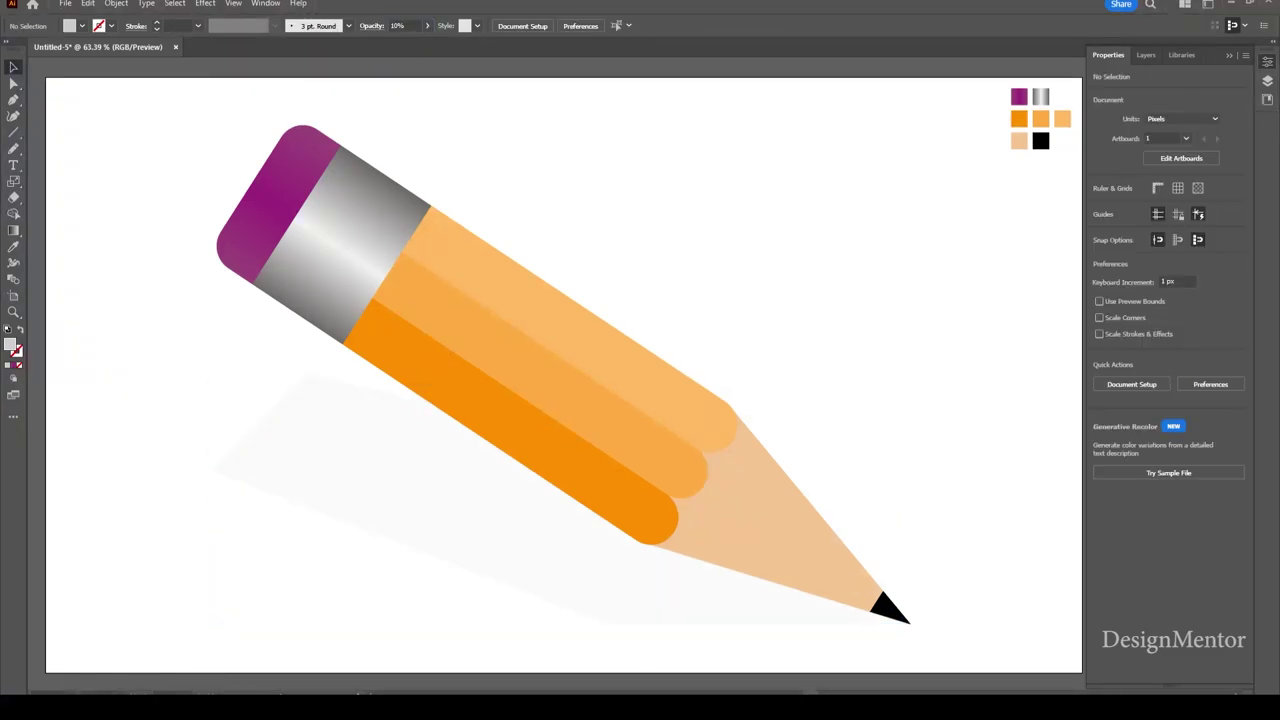